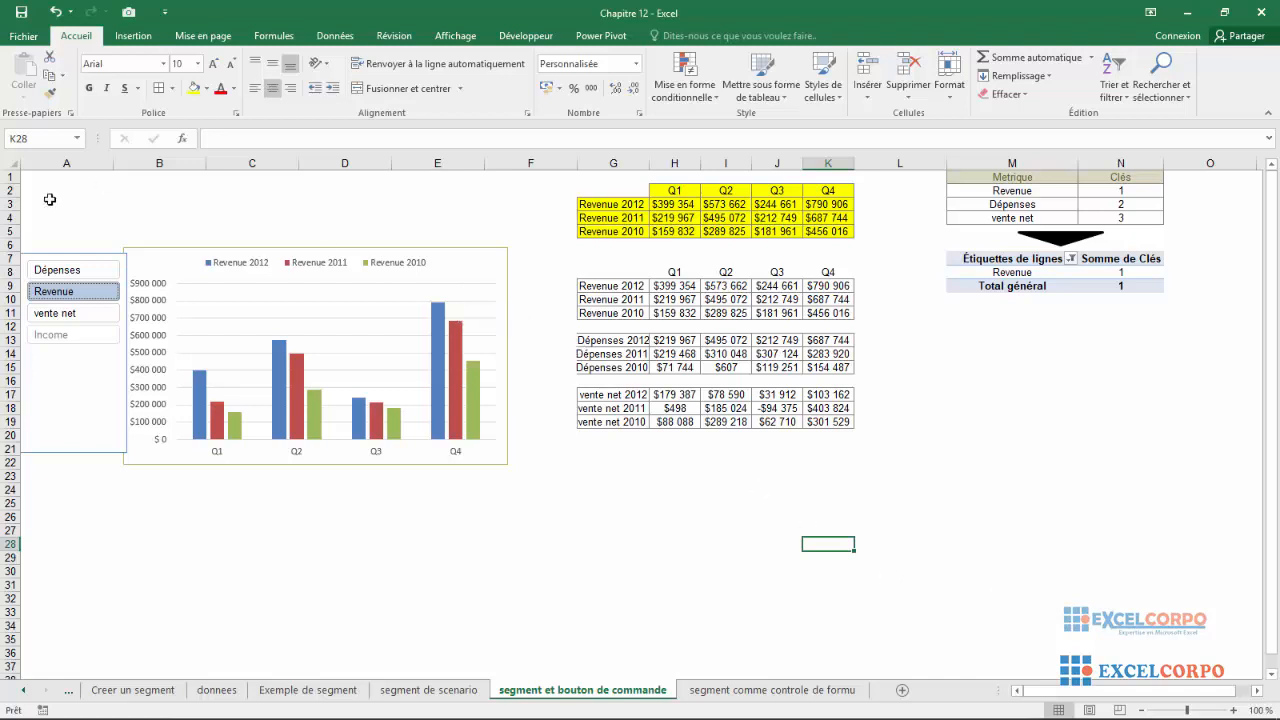
Step: Switch the example chart's slicer between Dépenses, Revenue and vente net to examine the linked data, ending on vente net
left_click(78, 272)
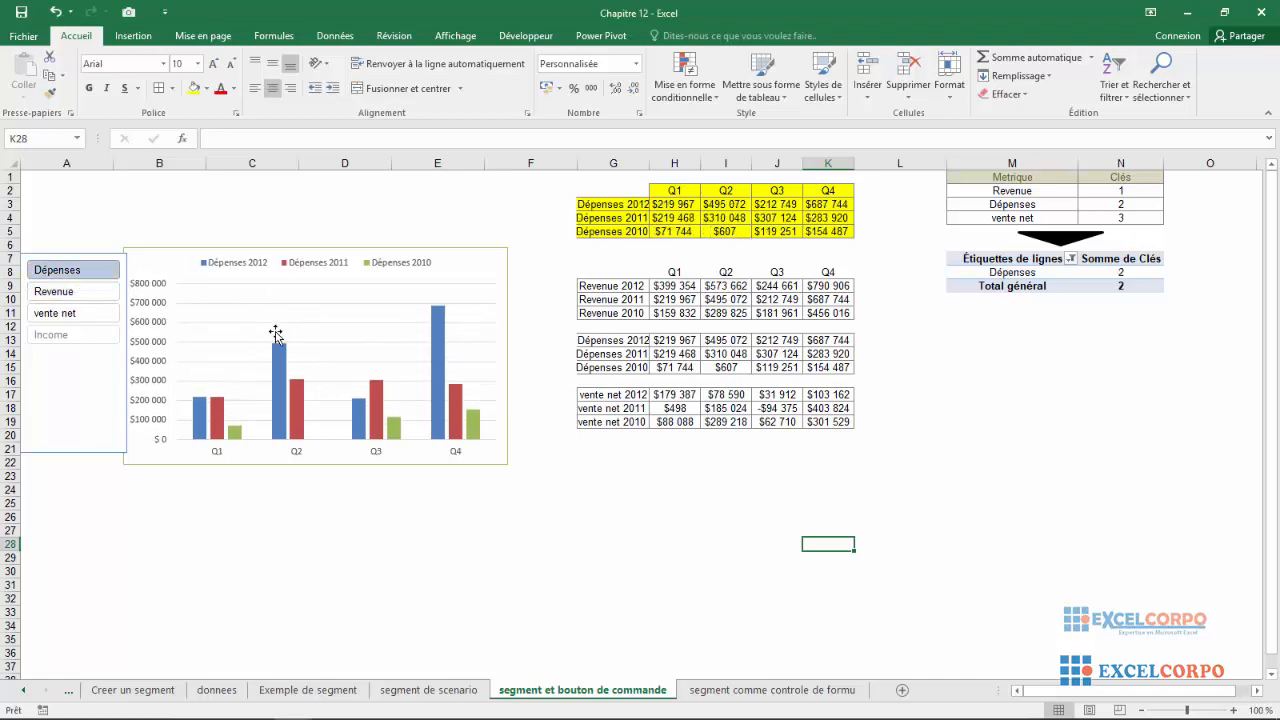
left_click(79, 293)
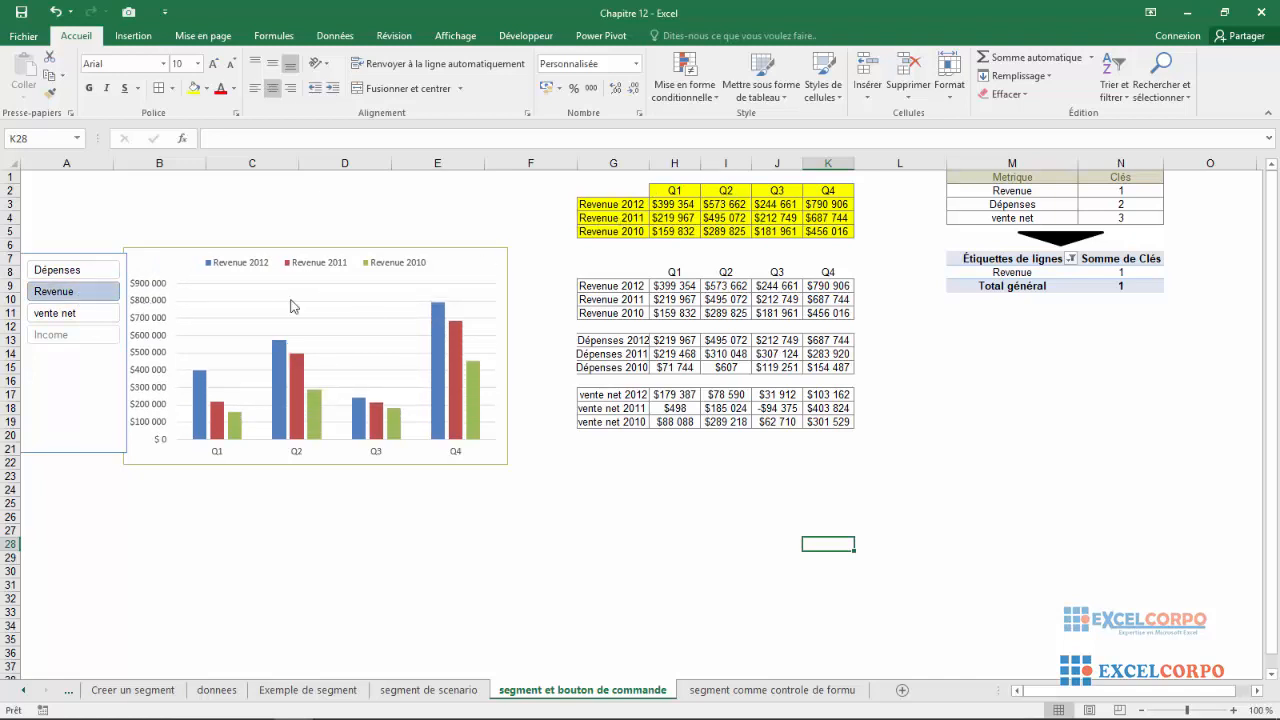
left_click(55, 316)
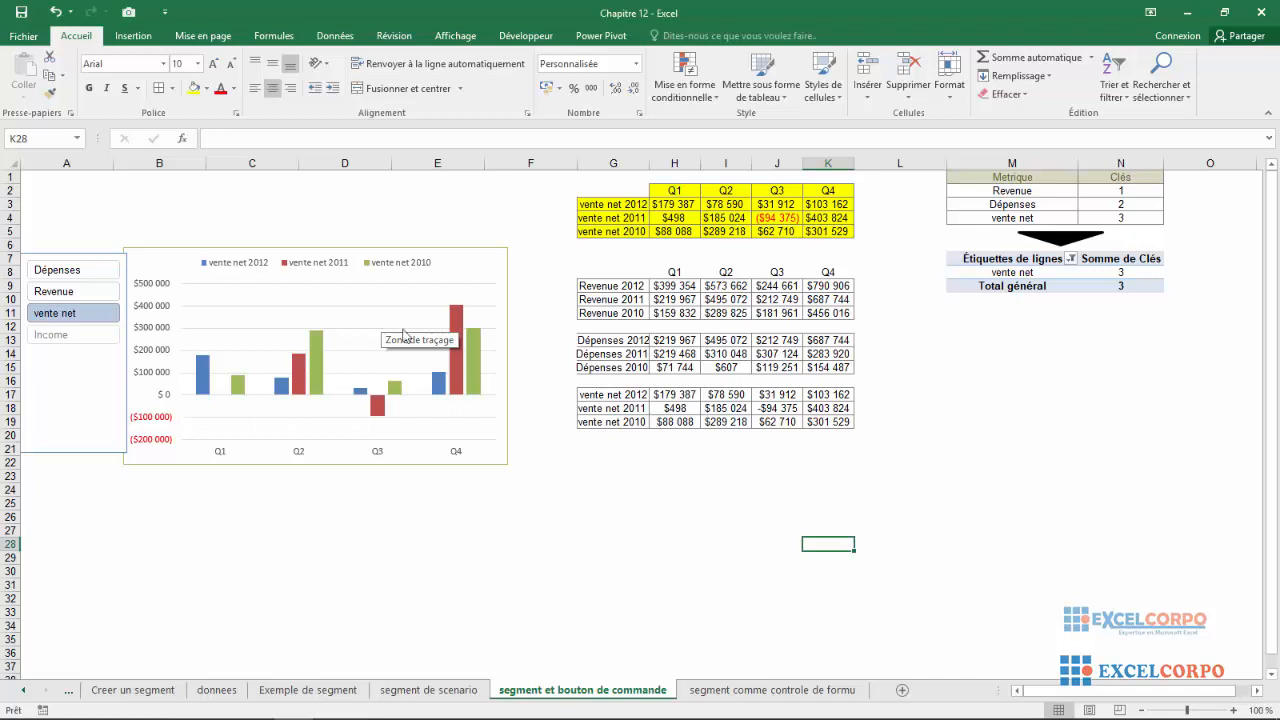
left_click(104, 302)
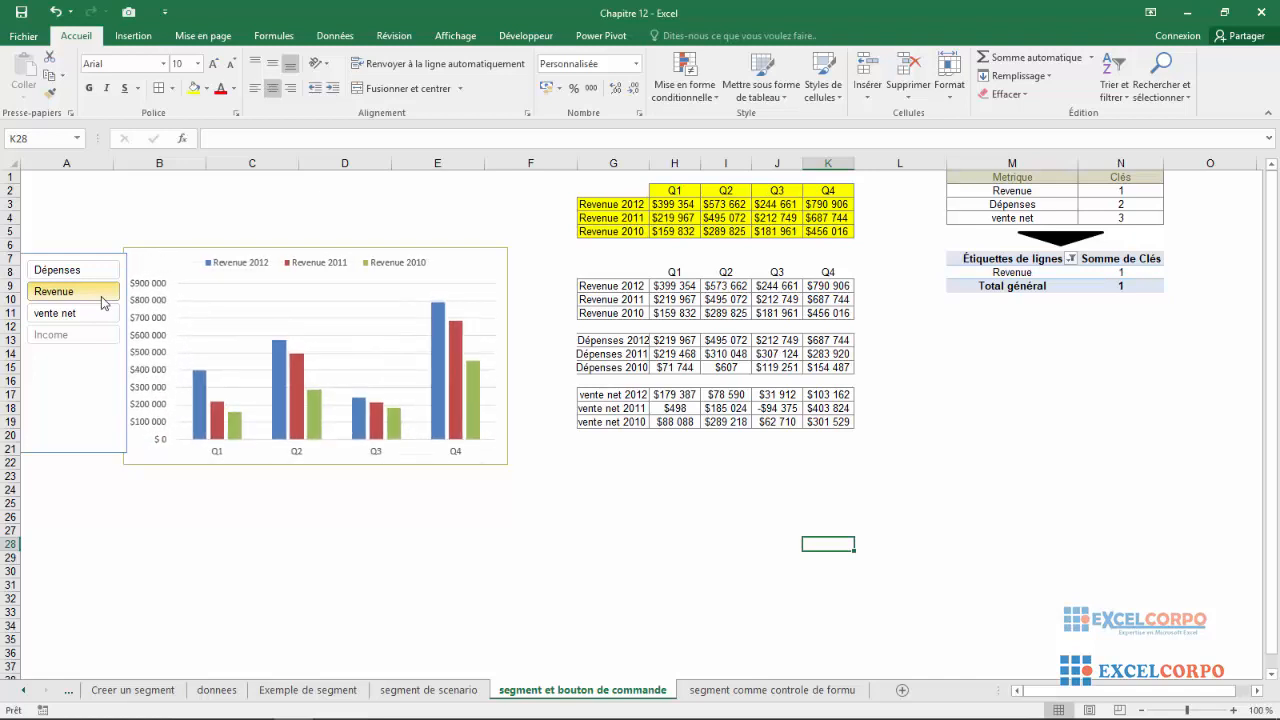
left_click(83, 318)
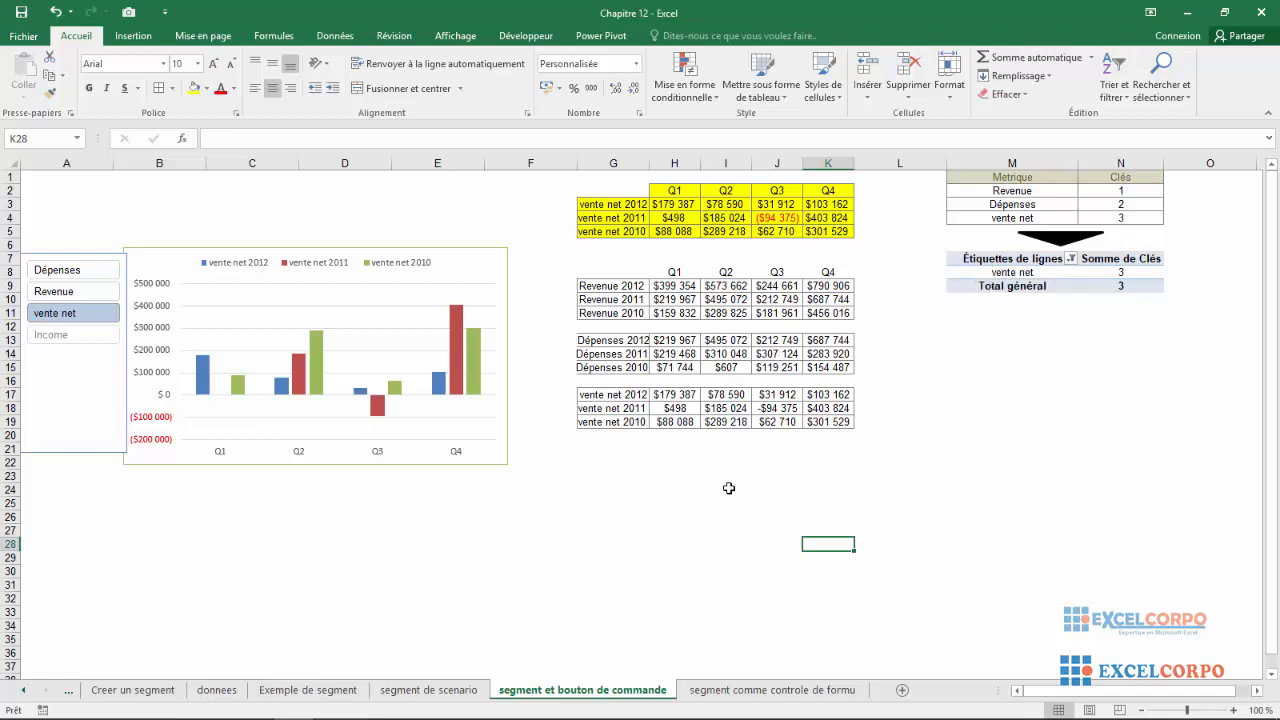
Step: On the "segment comme controle de formu" sheet, create a pivot table from the Metrique/Clés table at cell F2, accepting replacement of existing data
left_click(740, 692)
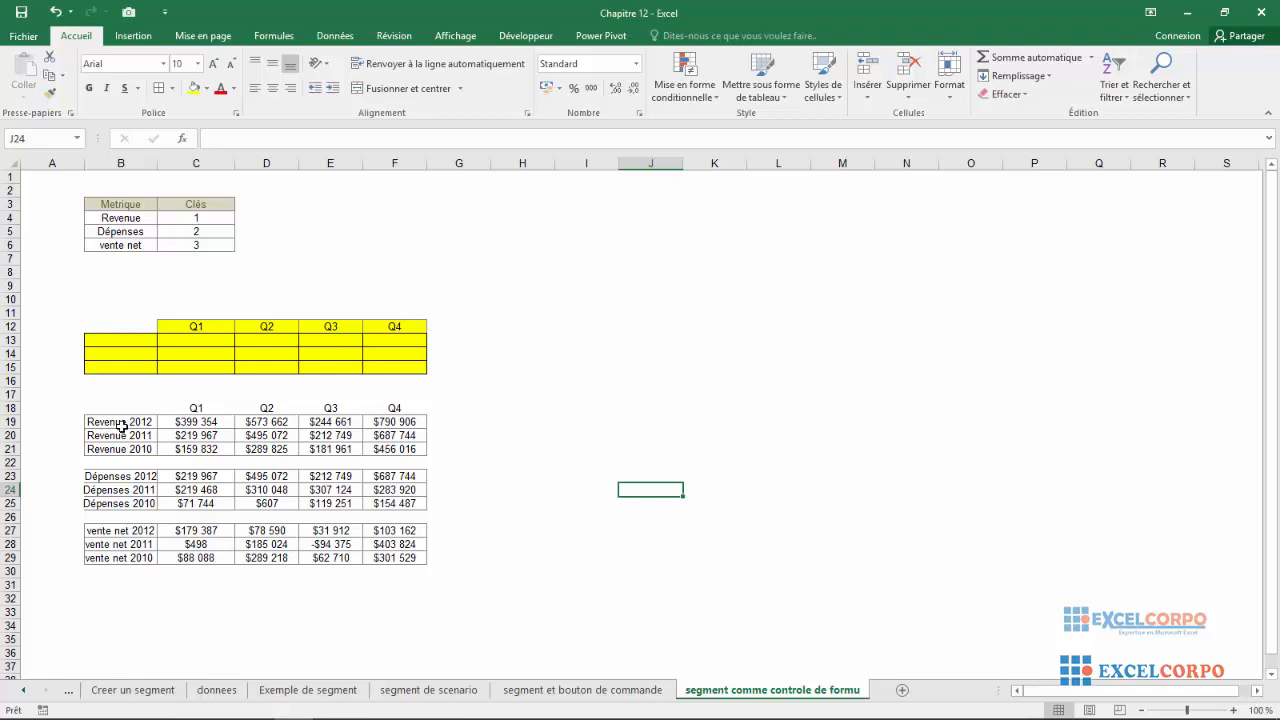
left_click(138, 488)
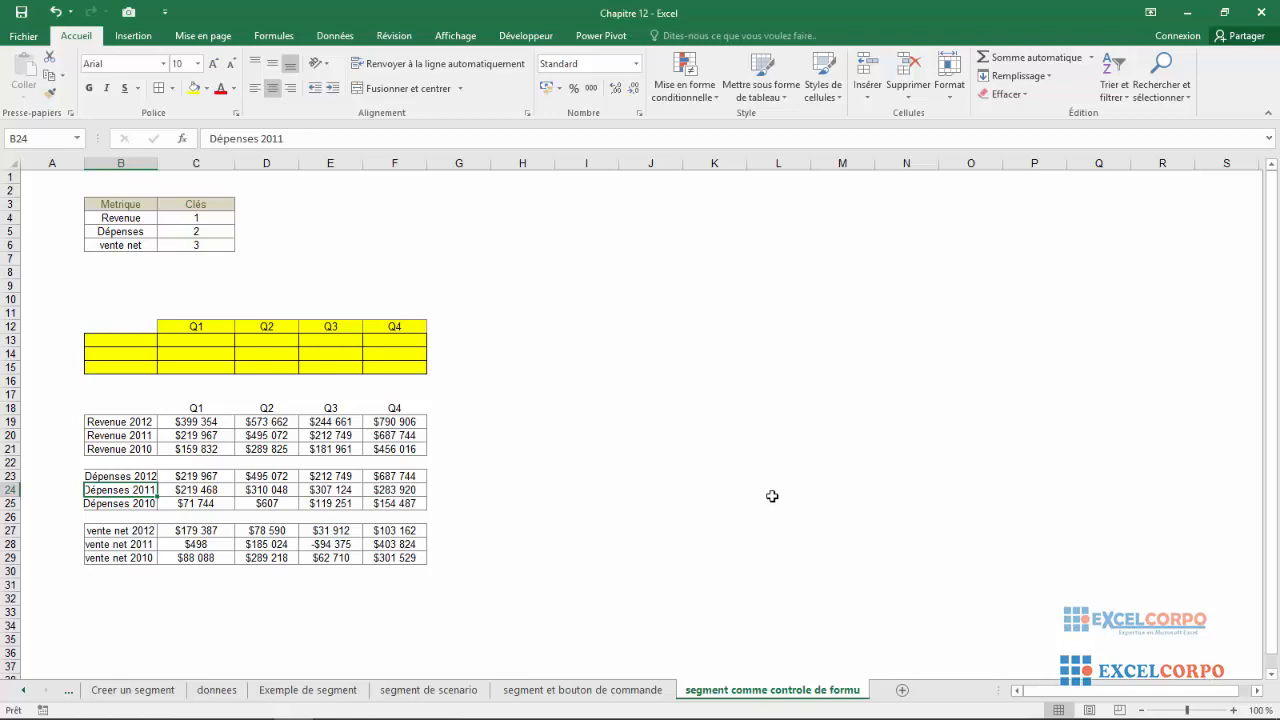
left_click(188, 229)
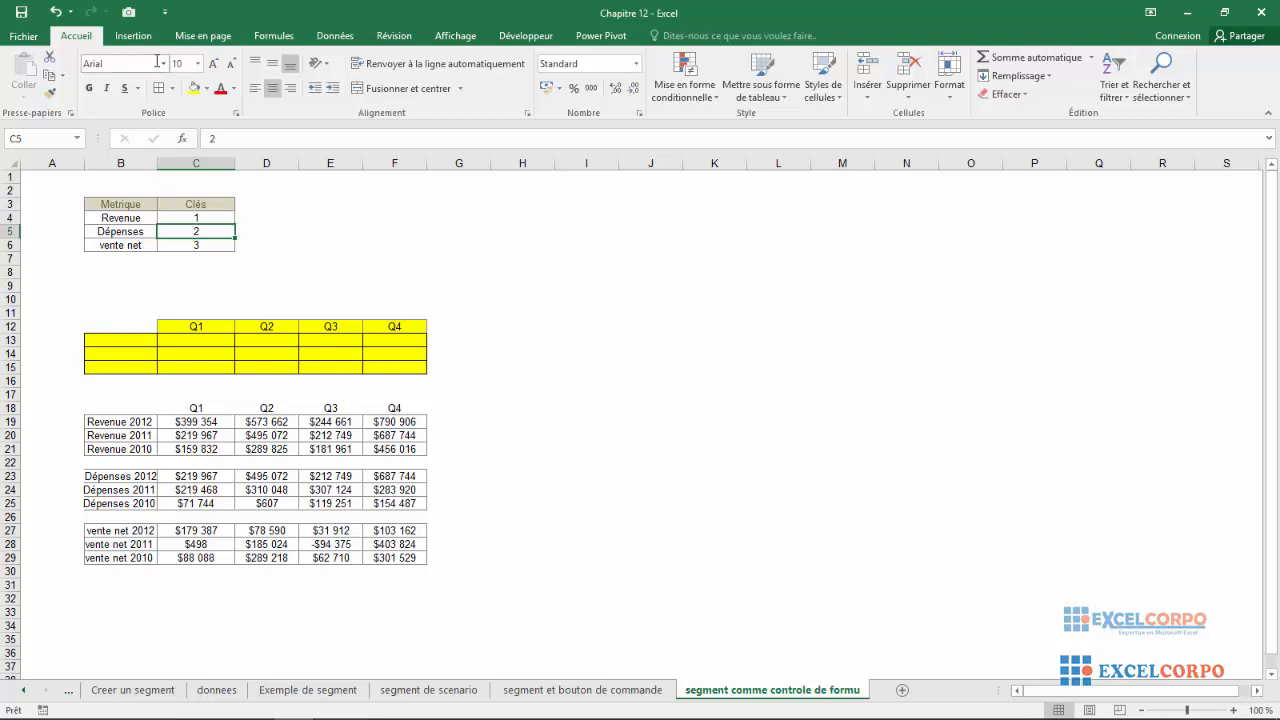
left_click(134, 38)
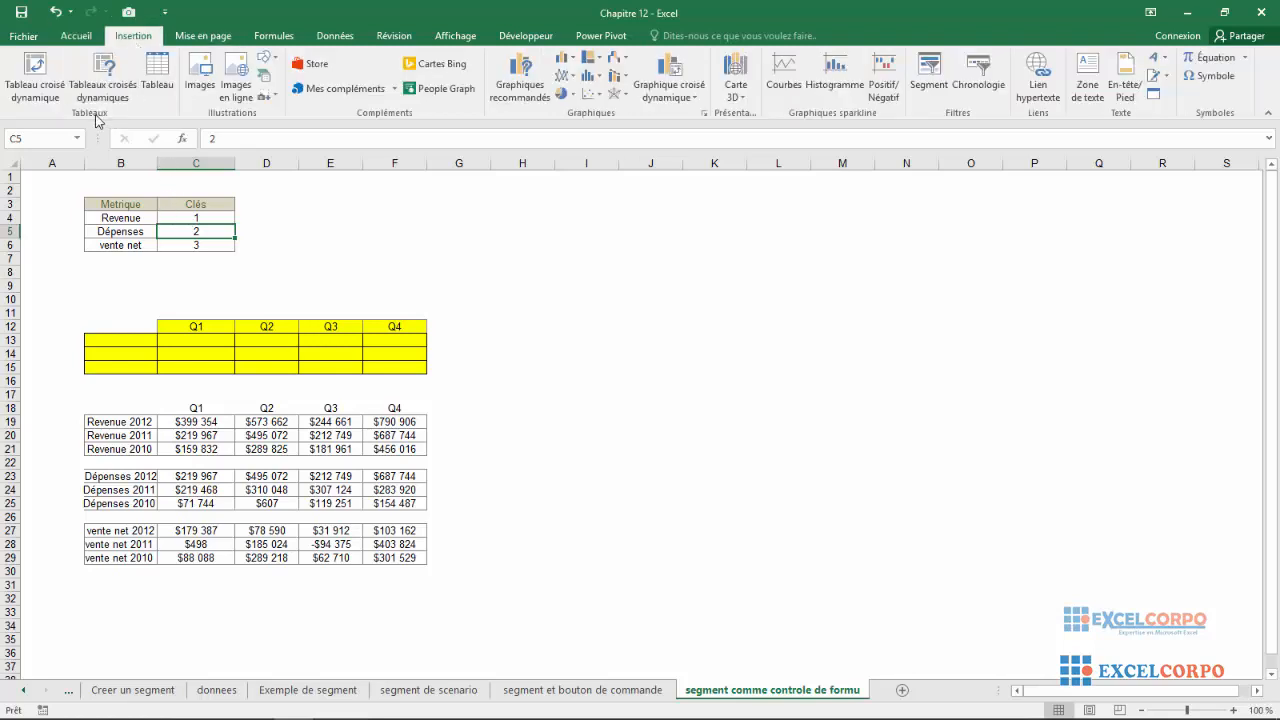
left_click(35, 80)
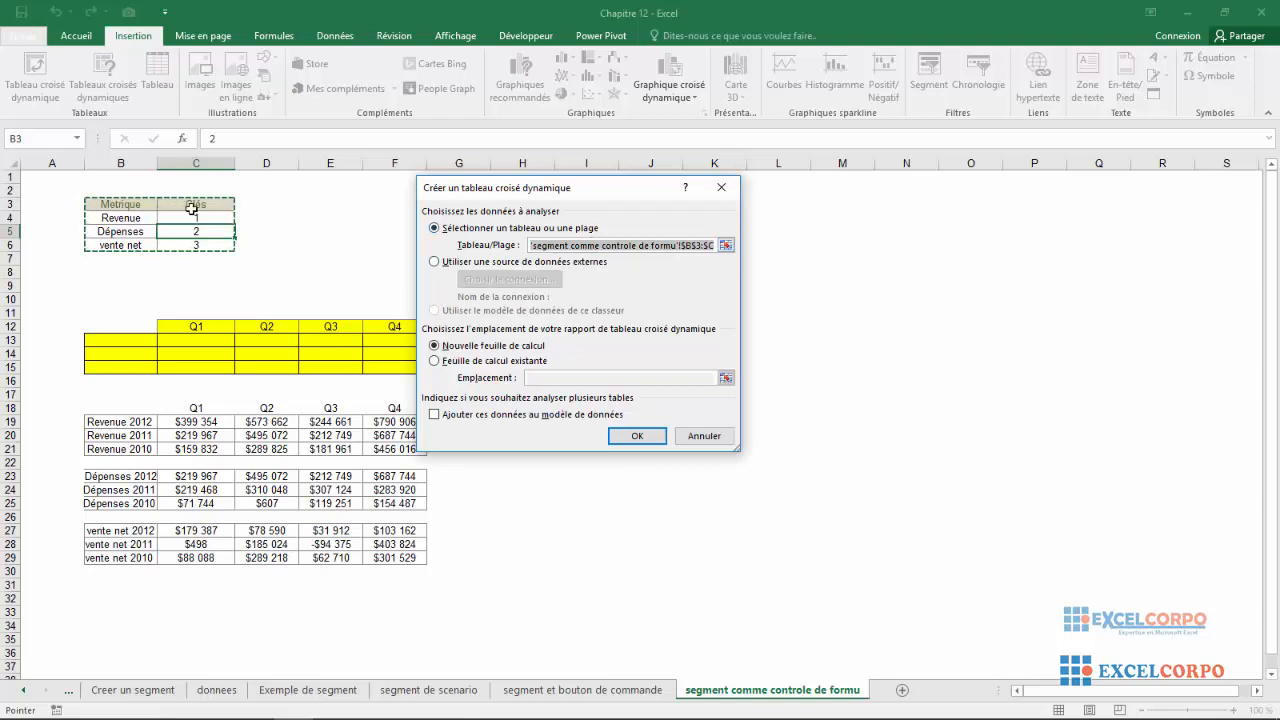
left_click(436, 361)
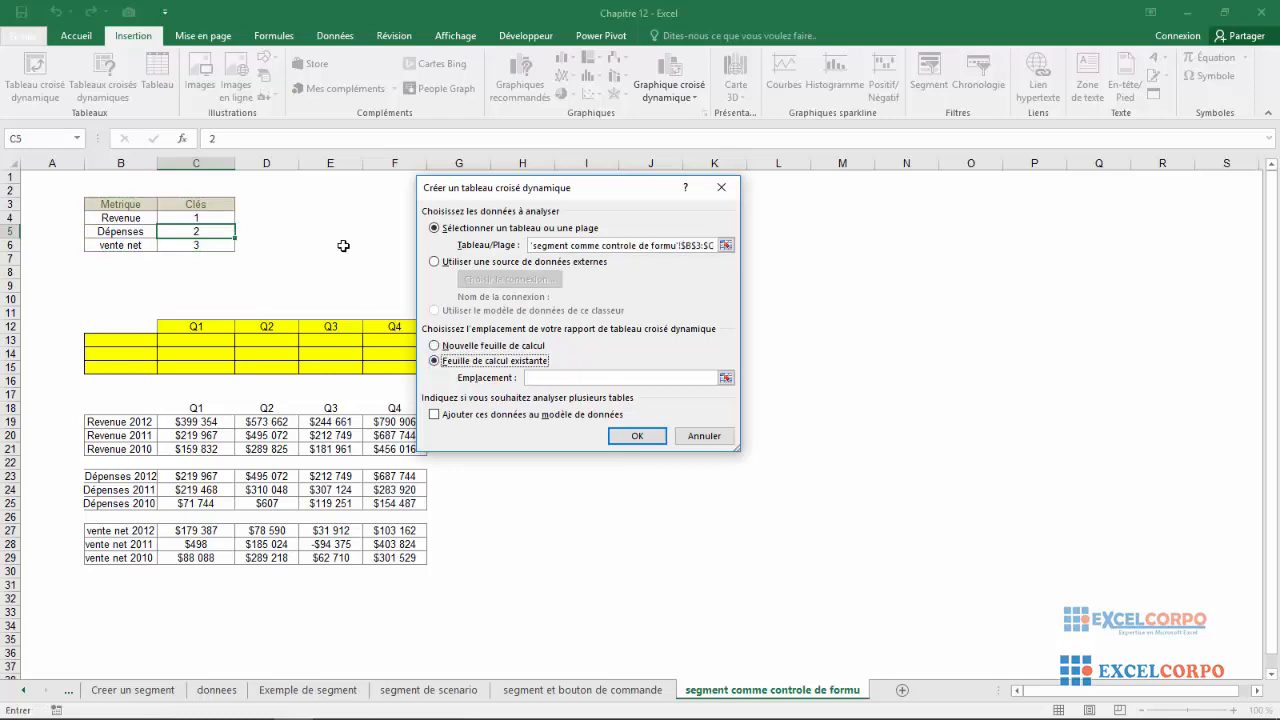
left_click_drag(601, 188, 509, 378)
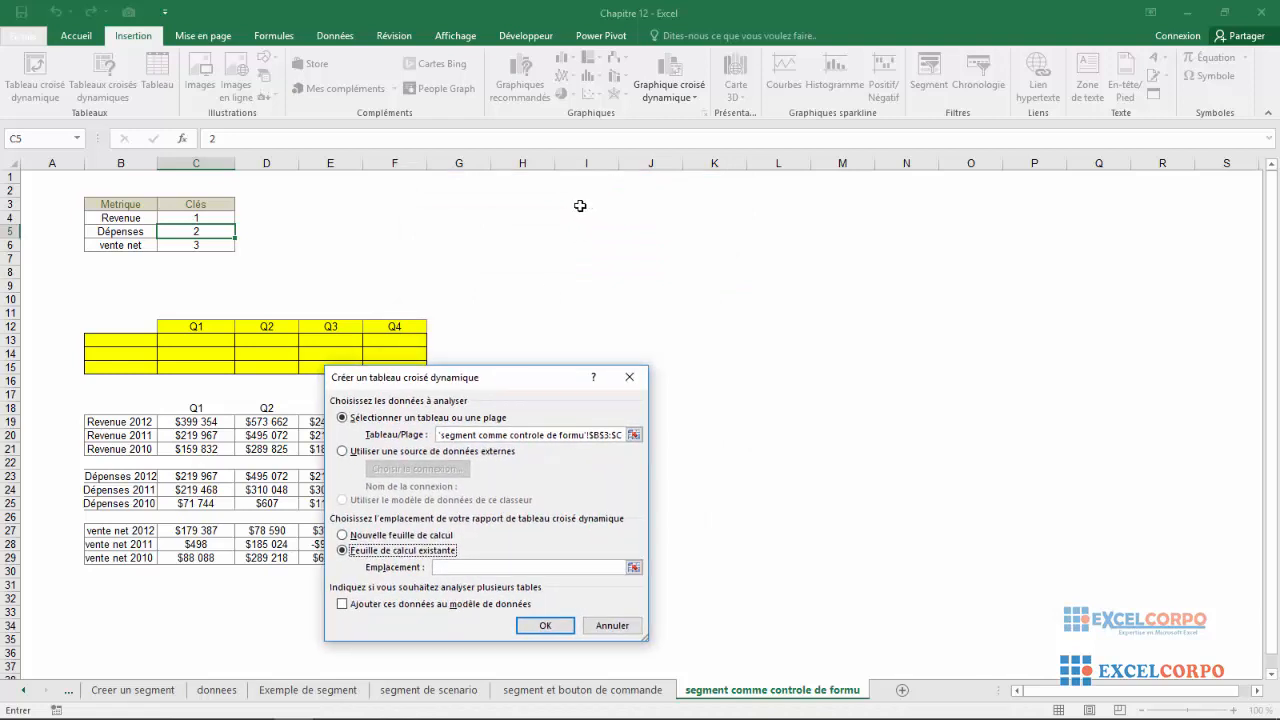
left_click(380, 191)
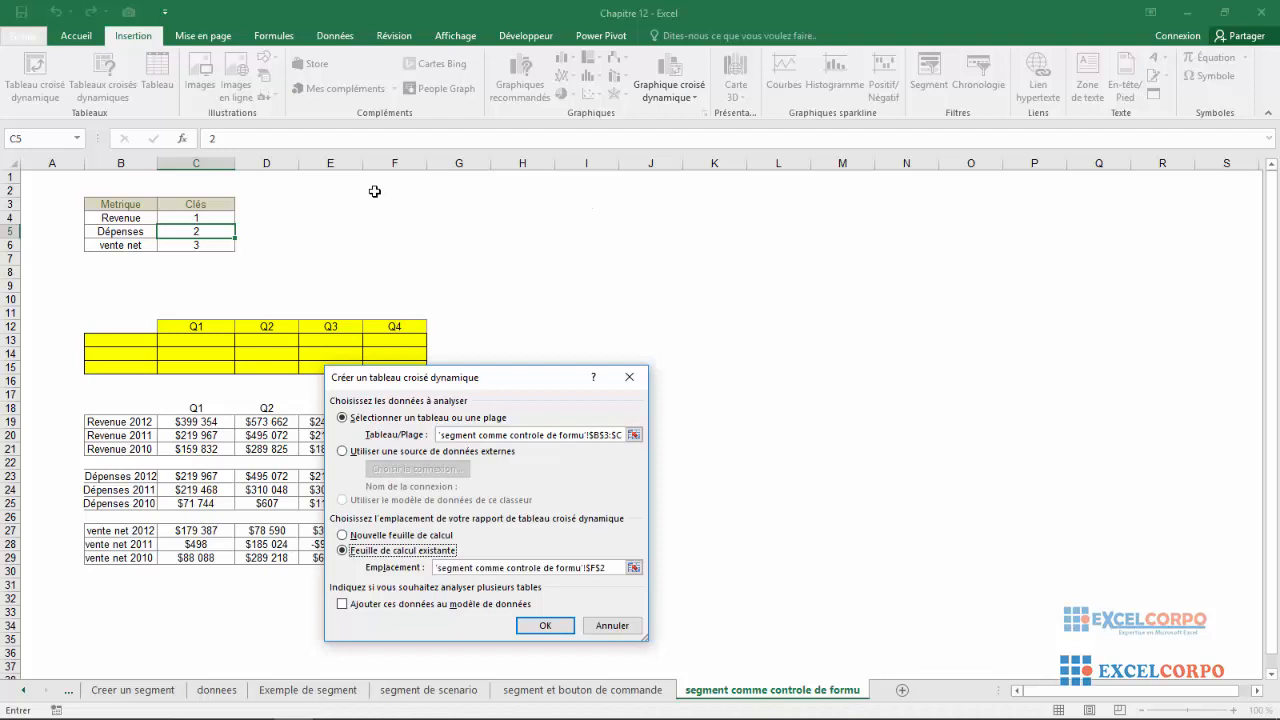
left_click(545, 627)
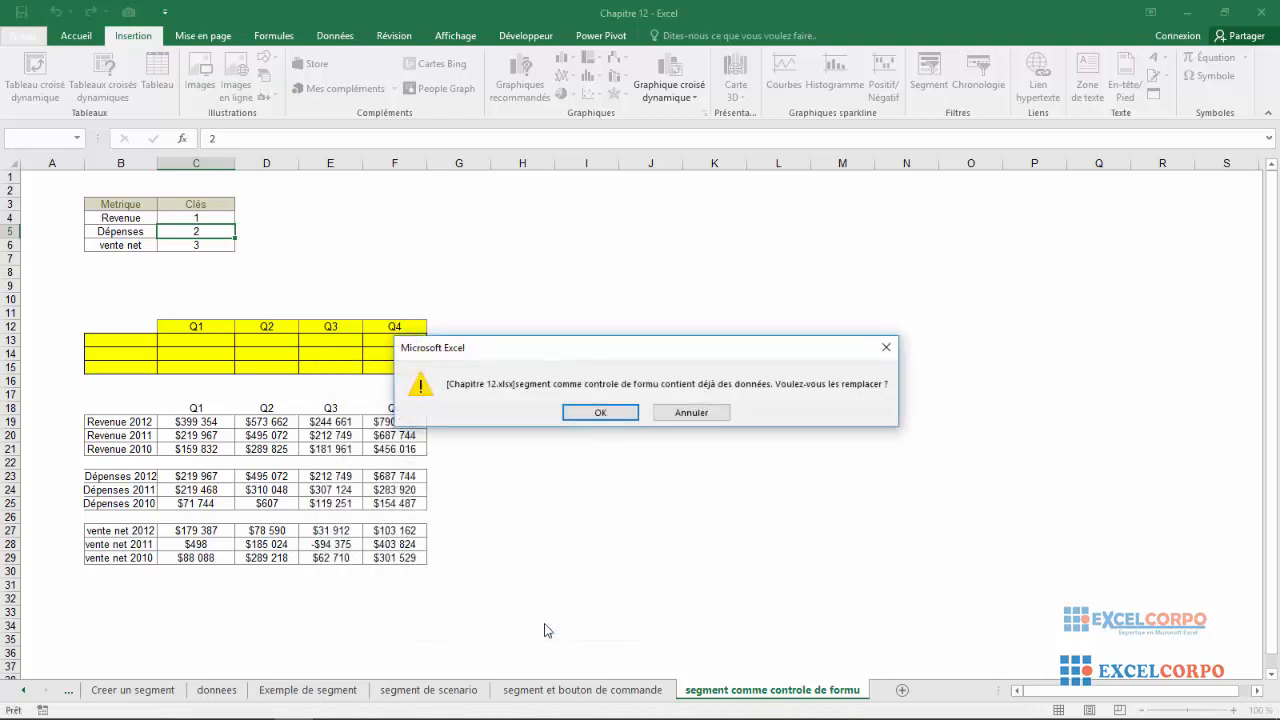
left_click(600, 412)
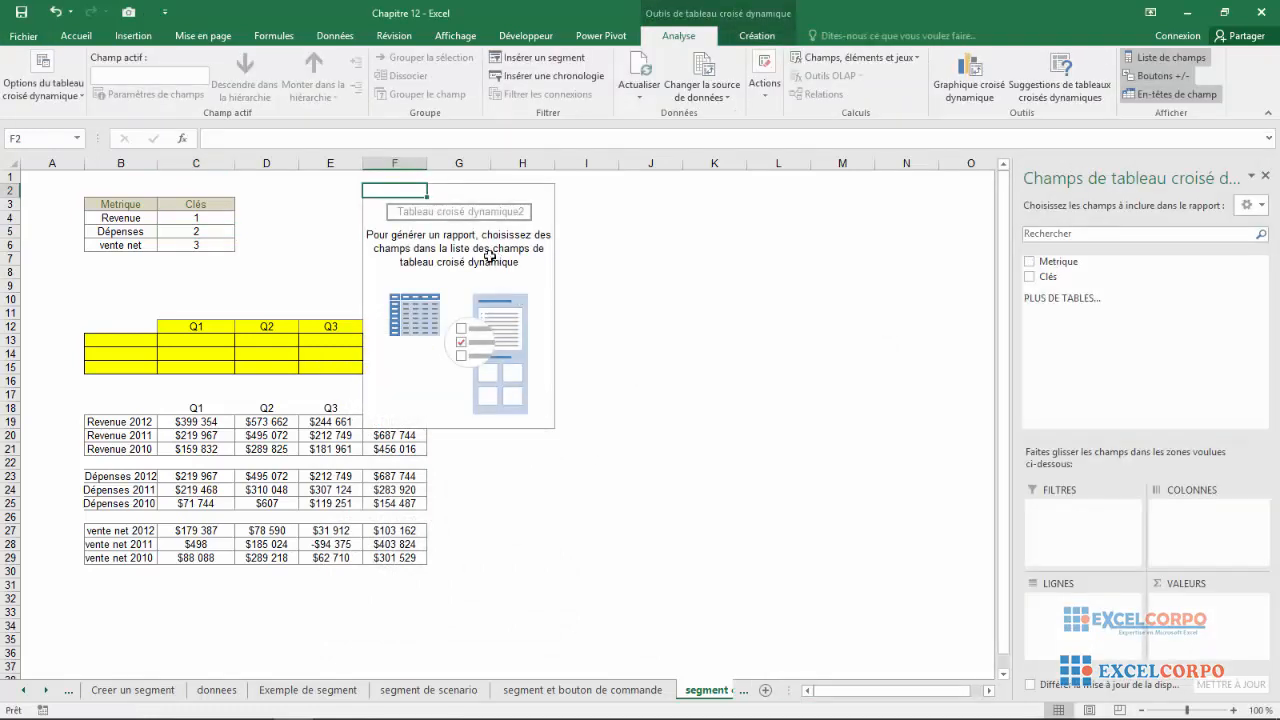
left_click_drag(481, 197, 502, 195)
double_click(519, 265)
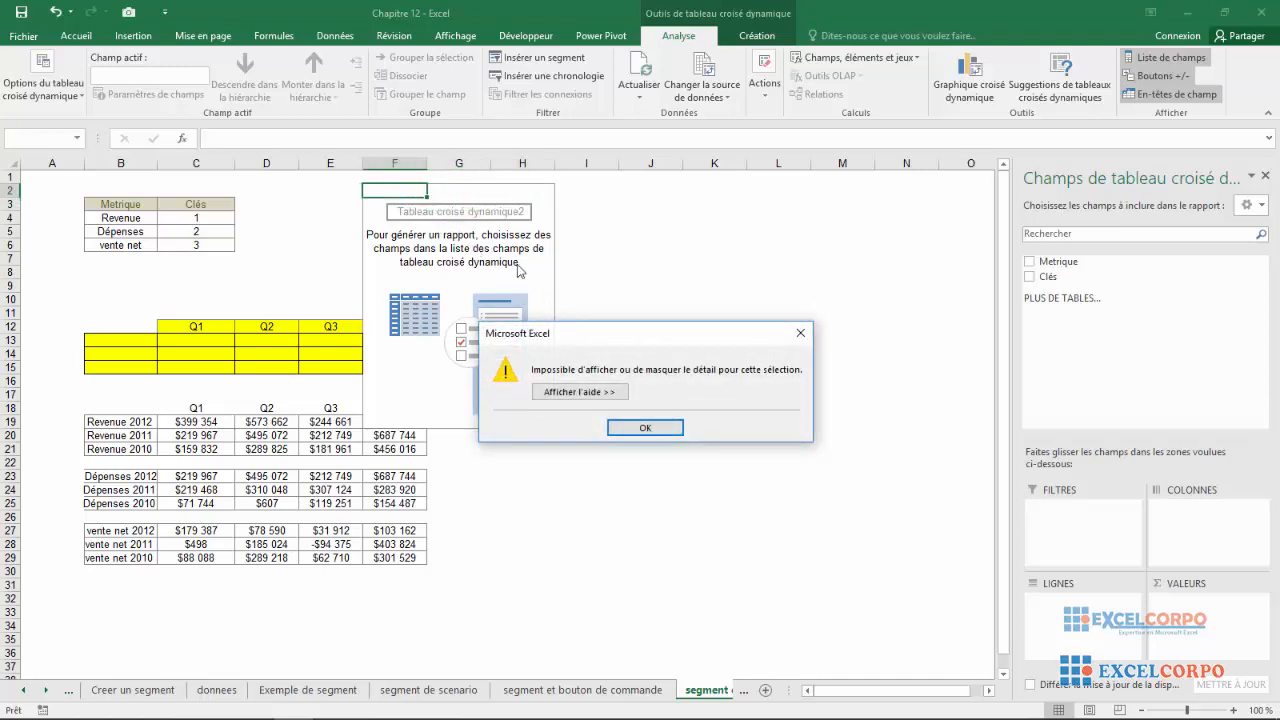
left_click(646, 428)
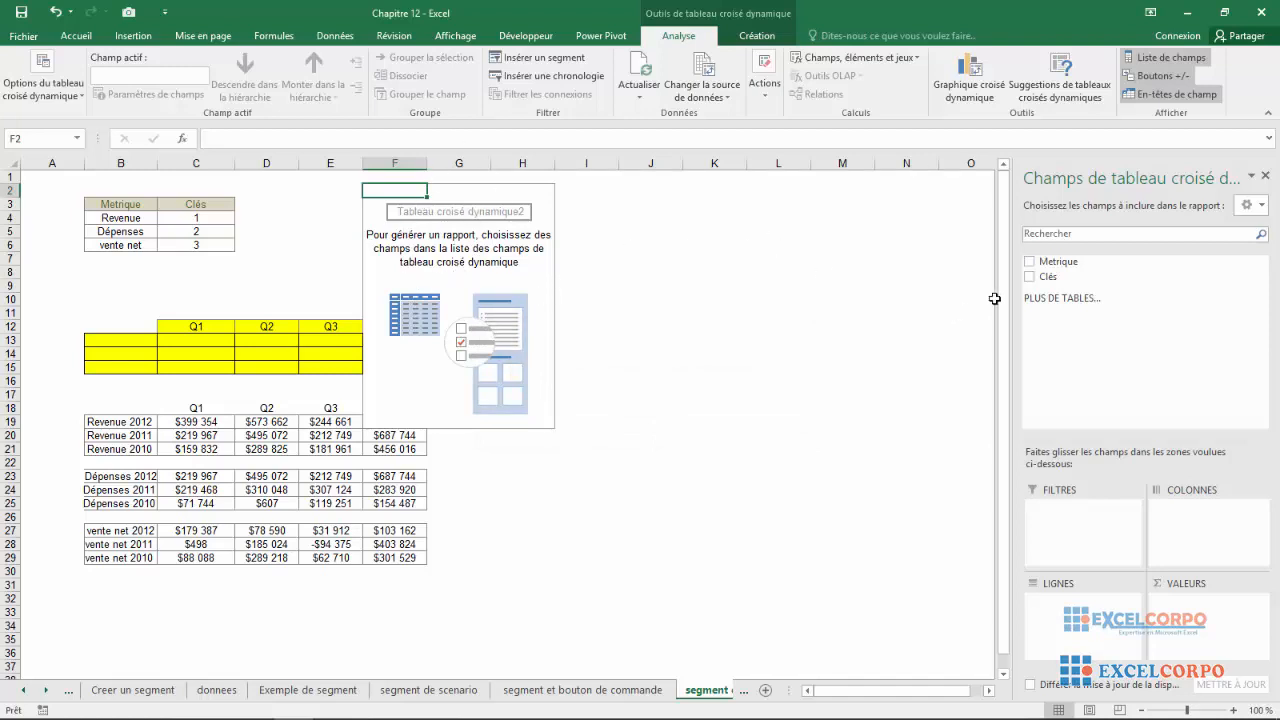
Step: Add Metrique as the pivot table's row field and Clés as its summed value field
left_click(1029, 261)
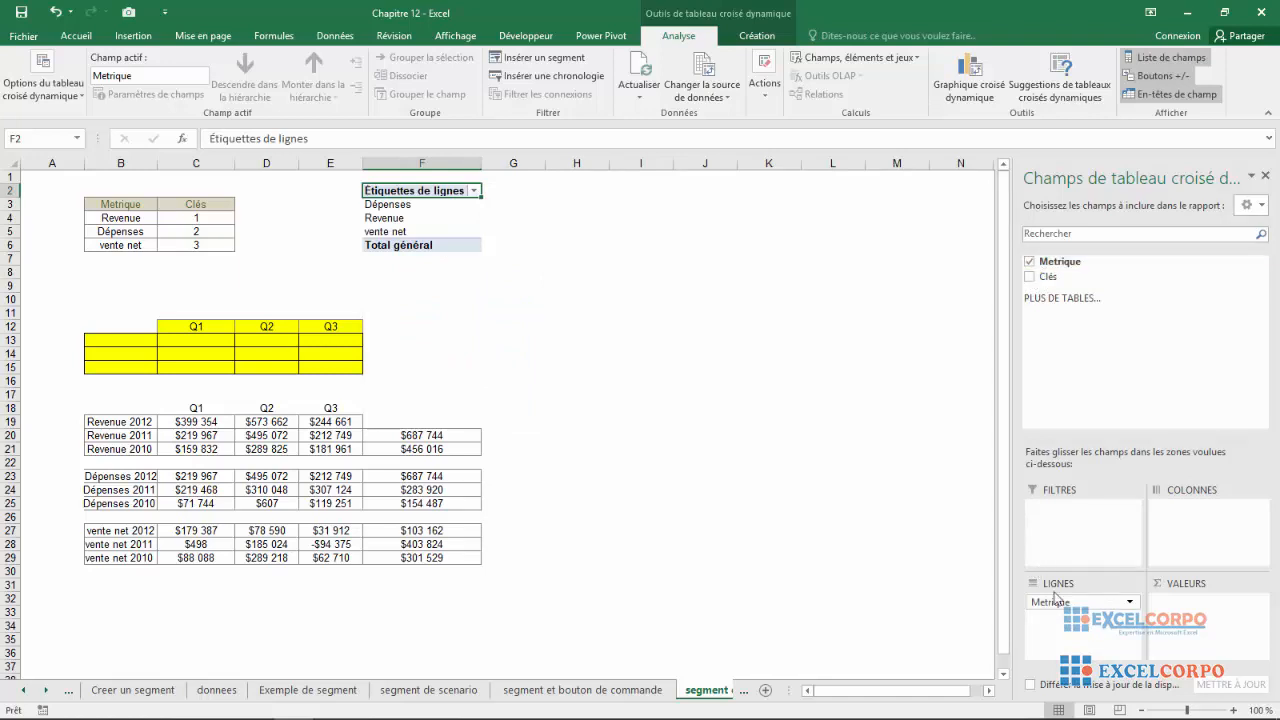
left_click(1029, 276)
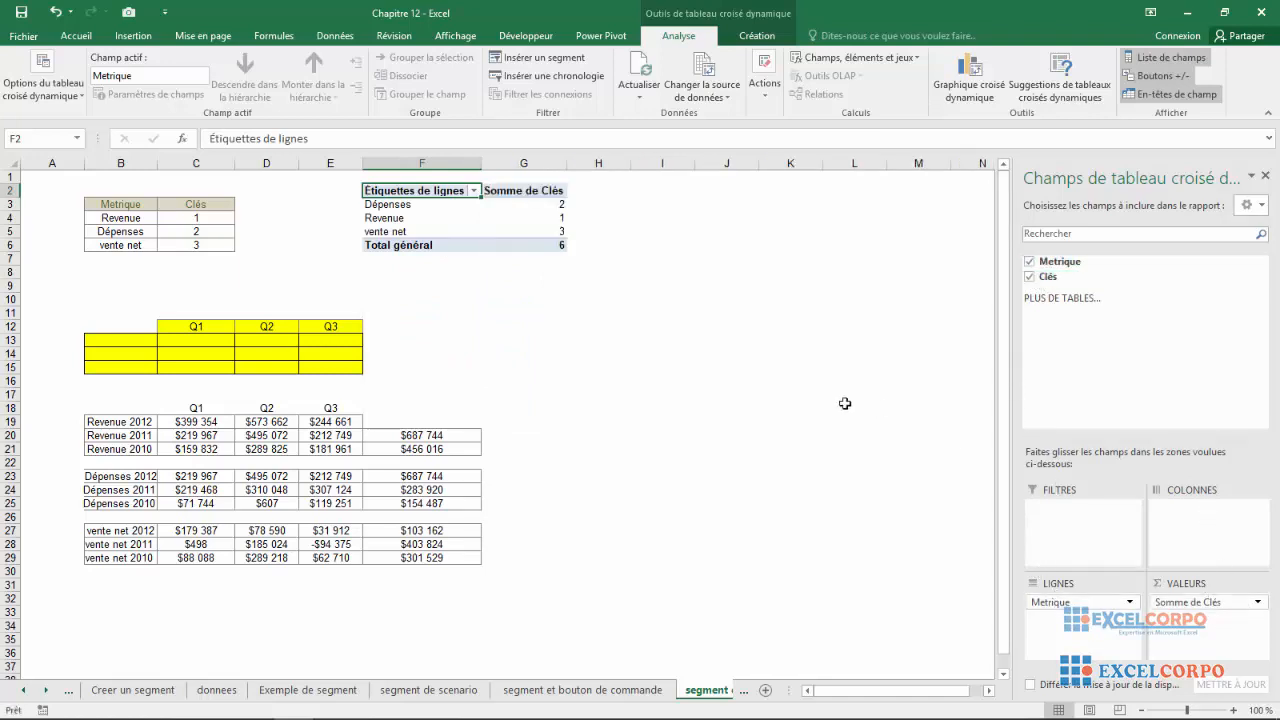
left_click(527, 295)
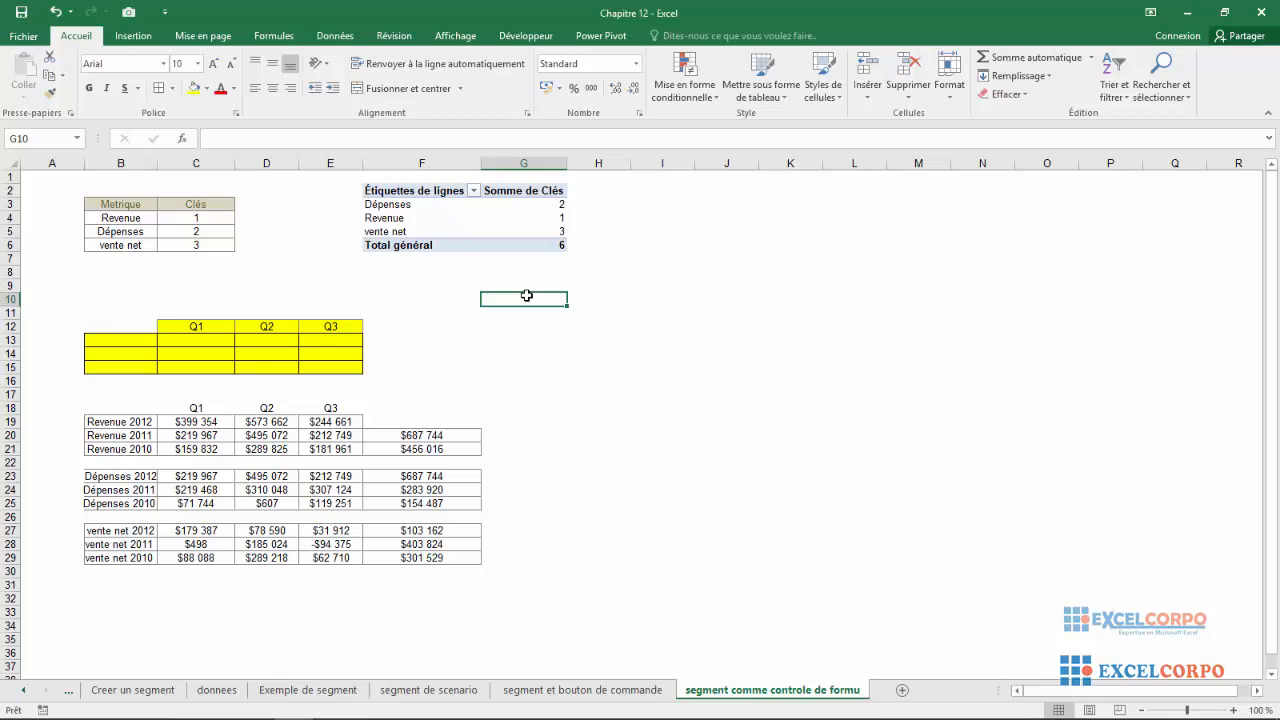
Step: Insert a Metrique slicer for the pivot table and move it to the empty area around columns K to M
left_click(436, 217)
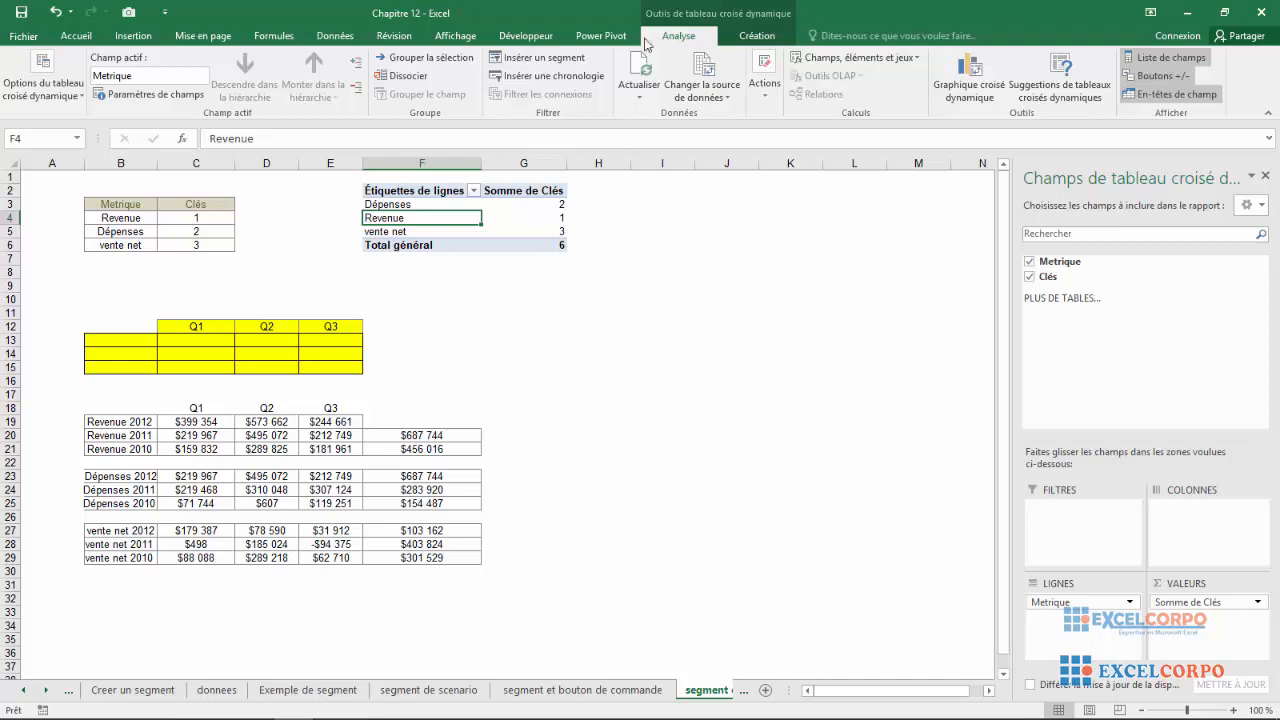
left_click(541, 58)
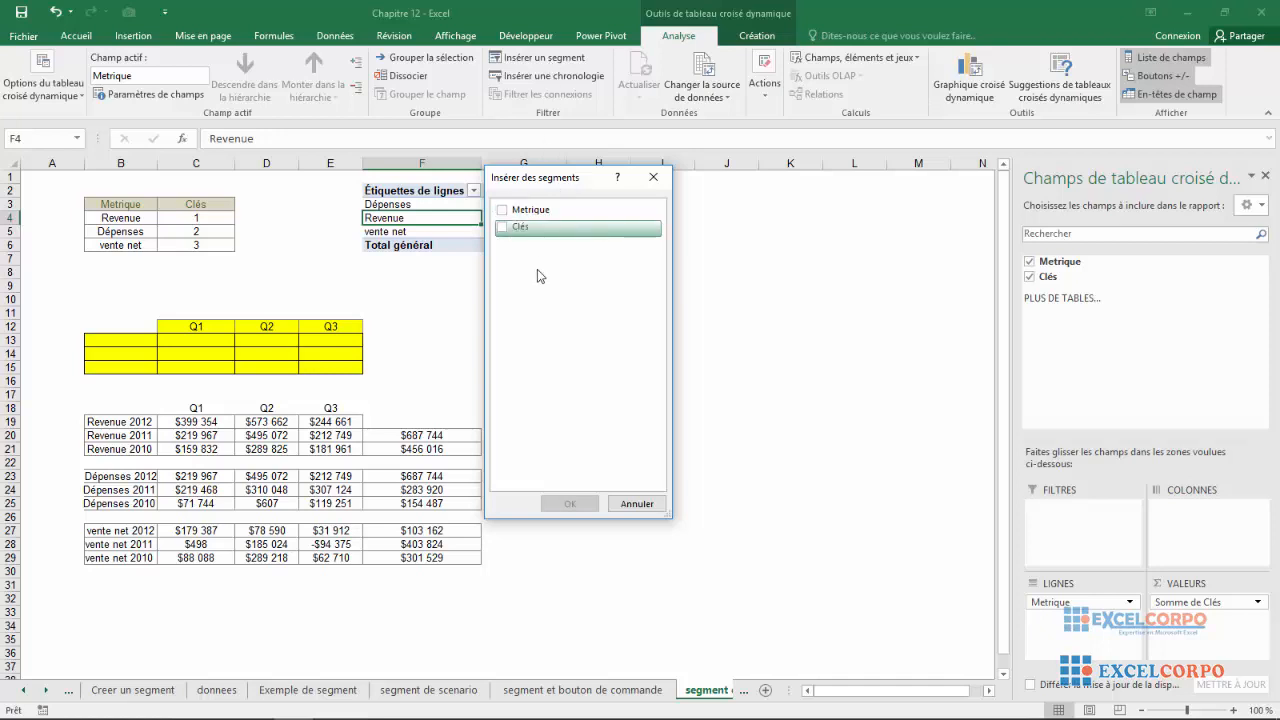
left_click(508, 216)
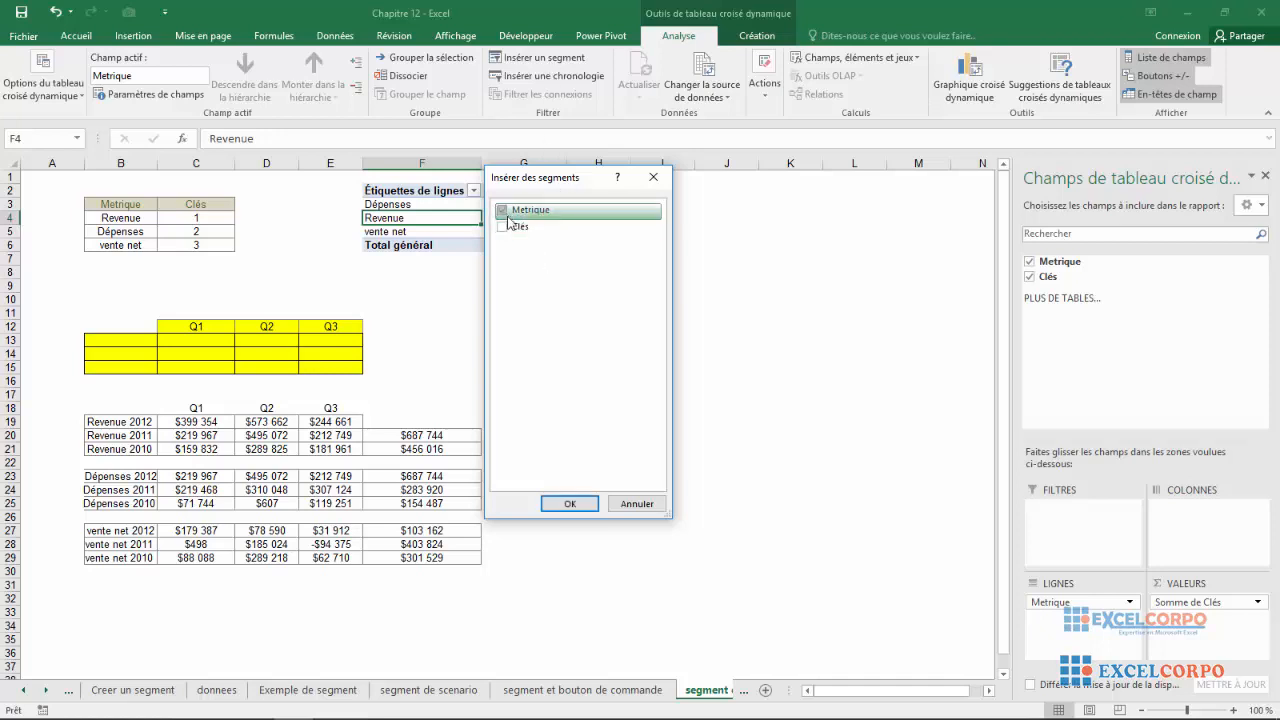
left_click(508, 216)
left_click(508, 216)
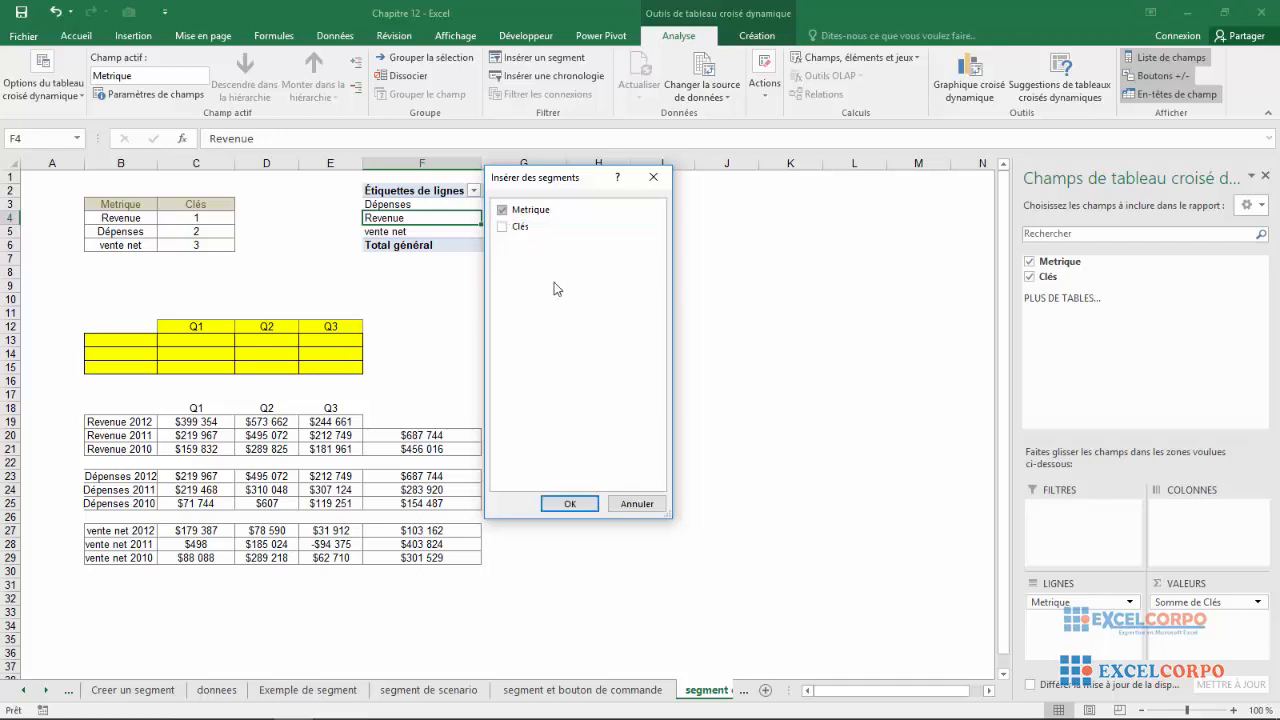
left_click(569, 503)
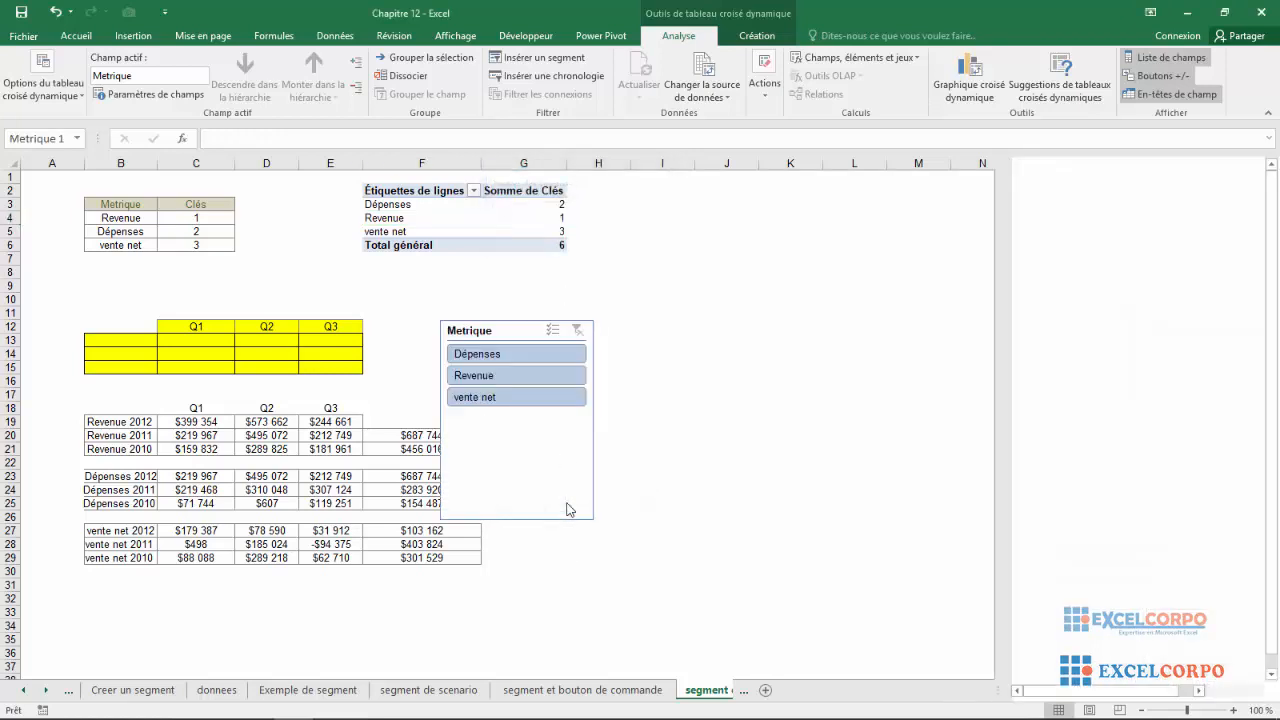
left_click_drag(522, 333, 865, 221)
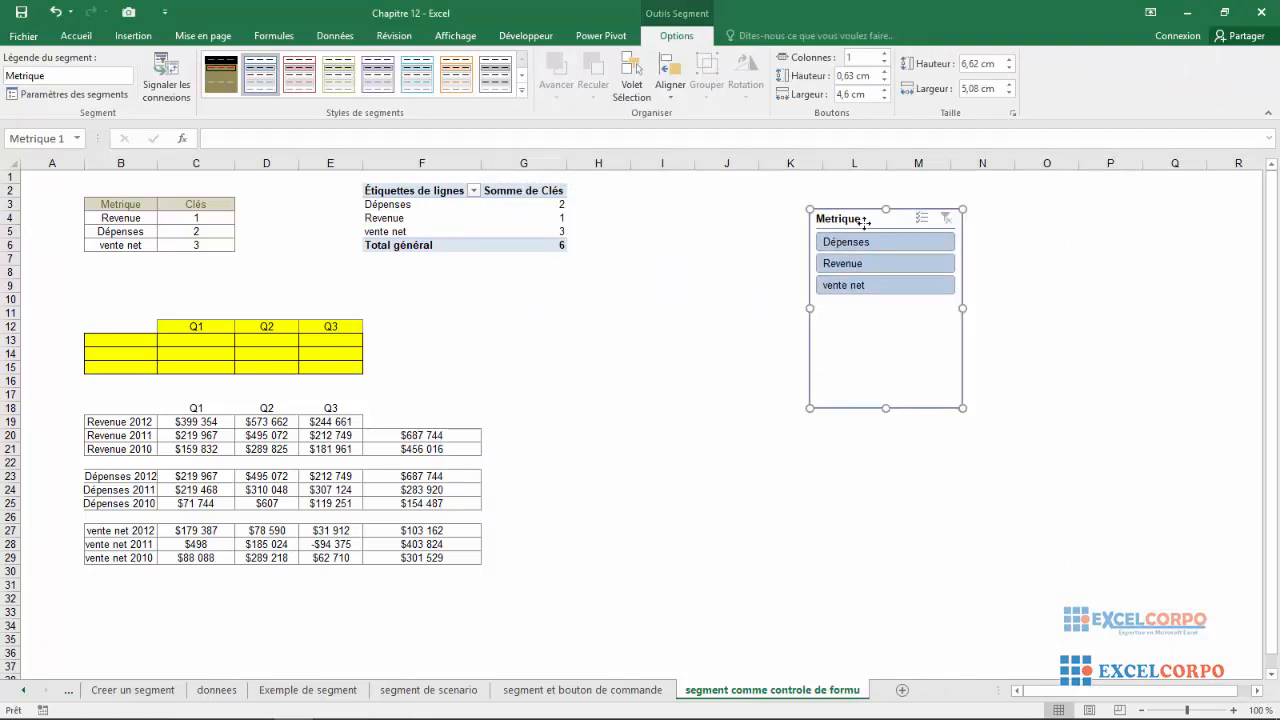
Step: Hide the Metrique slicer's header in its settings and shrink the slicer to a height of 3,44 cm
right_click(875, 312)
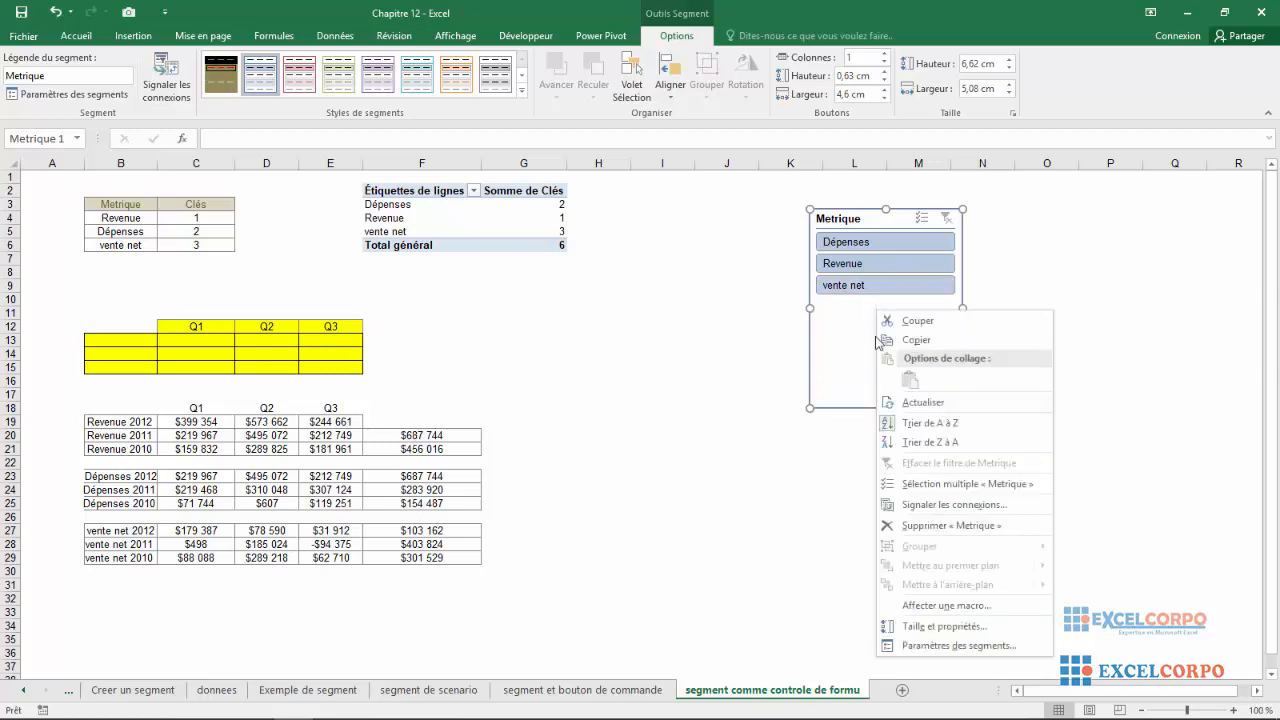
left_click(912, 646)
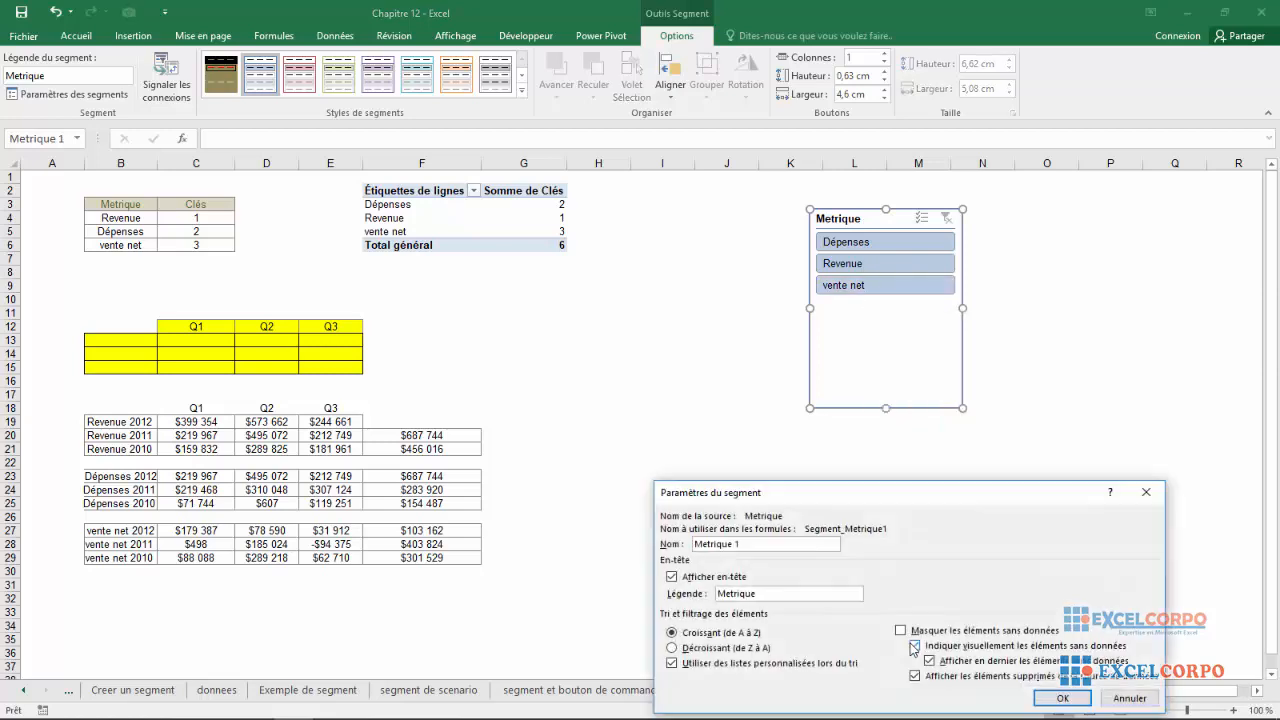
left_click_drag(873, 497, 845, 381)
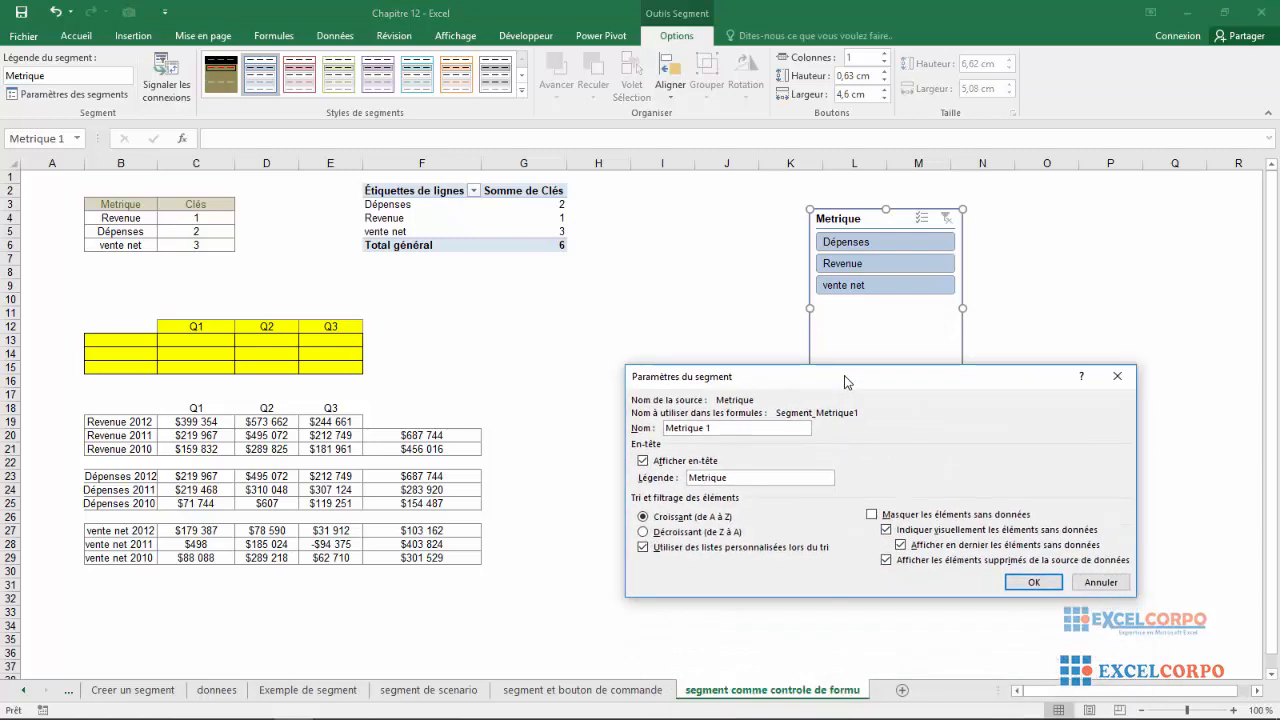
left_click(643, 461)
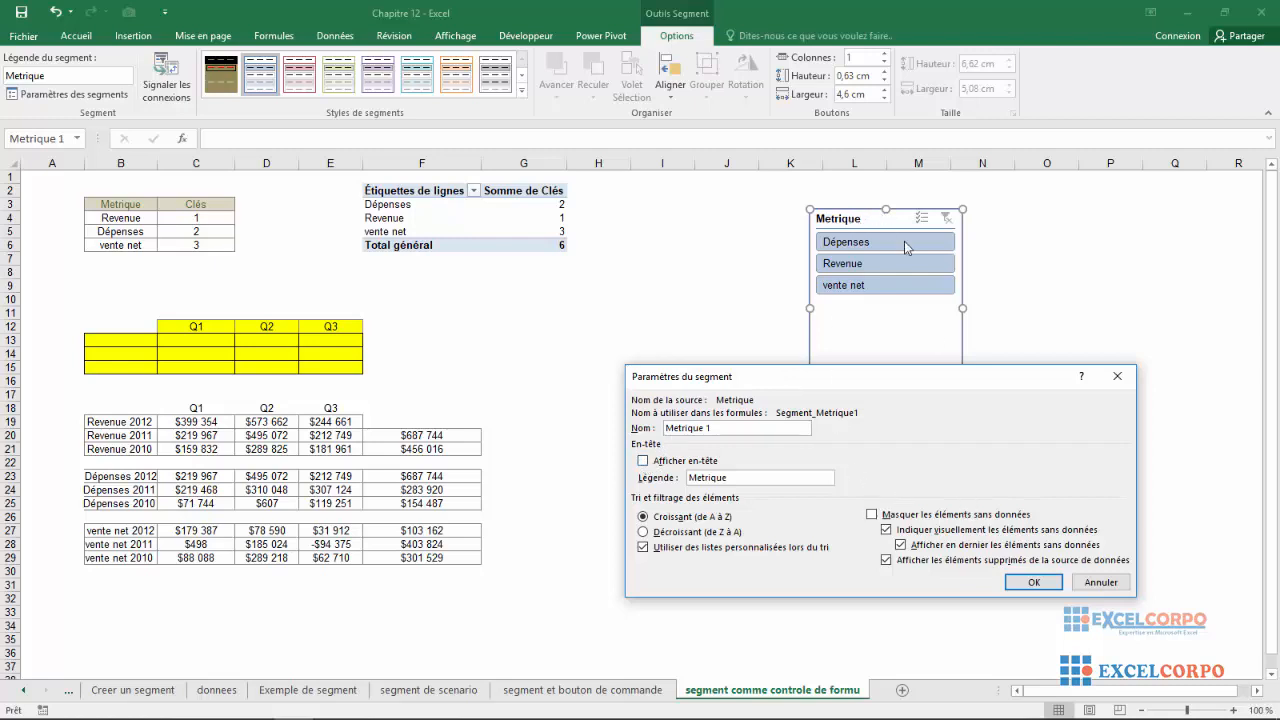
left_click(1030, 582)
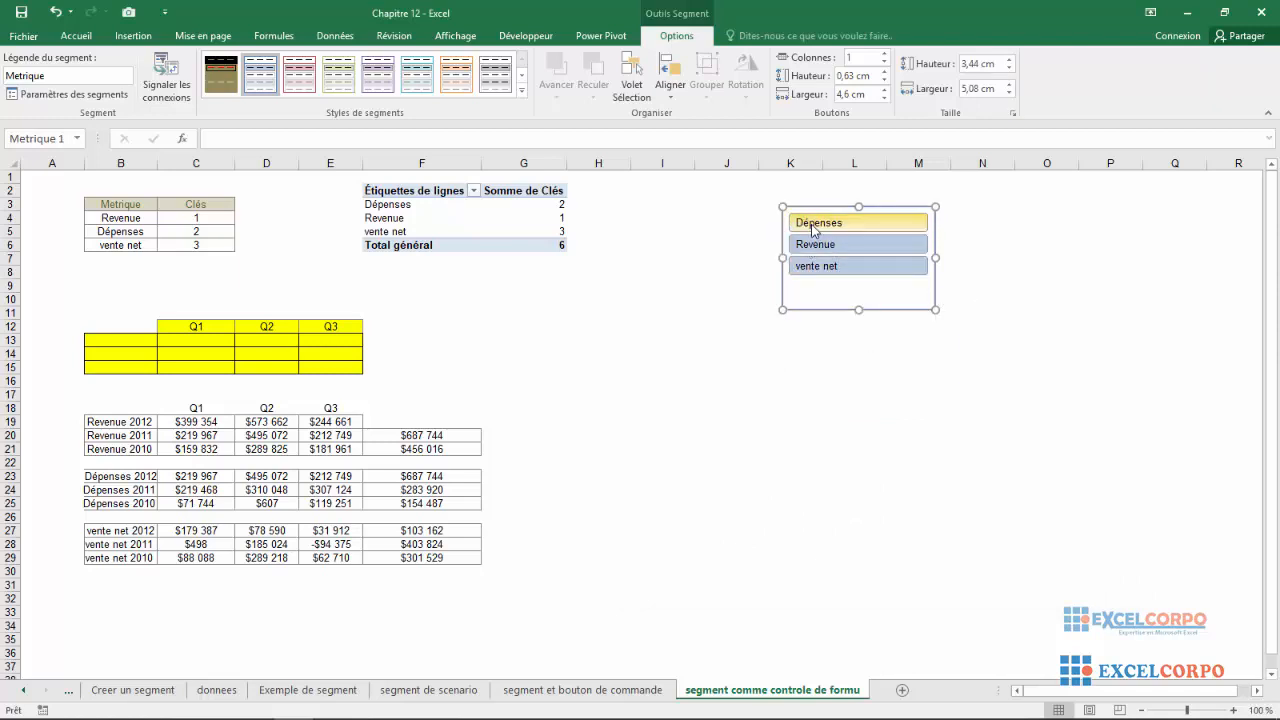
Step: Test the new slicer by filtering the pivot table by Dépenses, Revenue and Dépenses again, ending on vente net
left_click(813, 227)
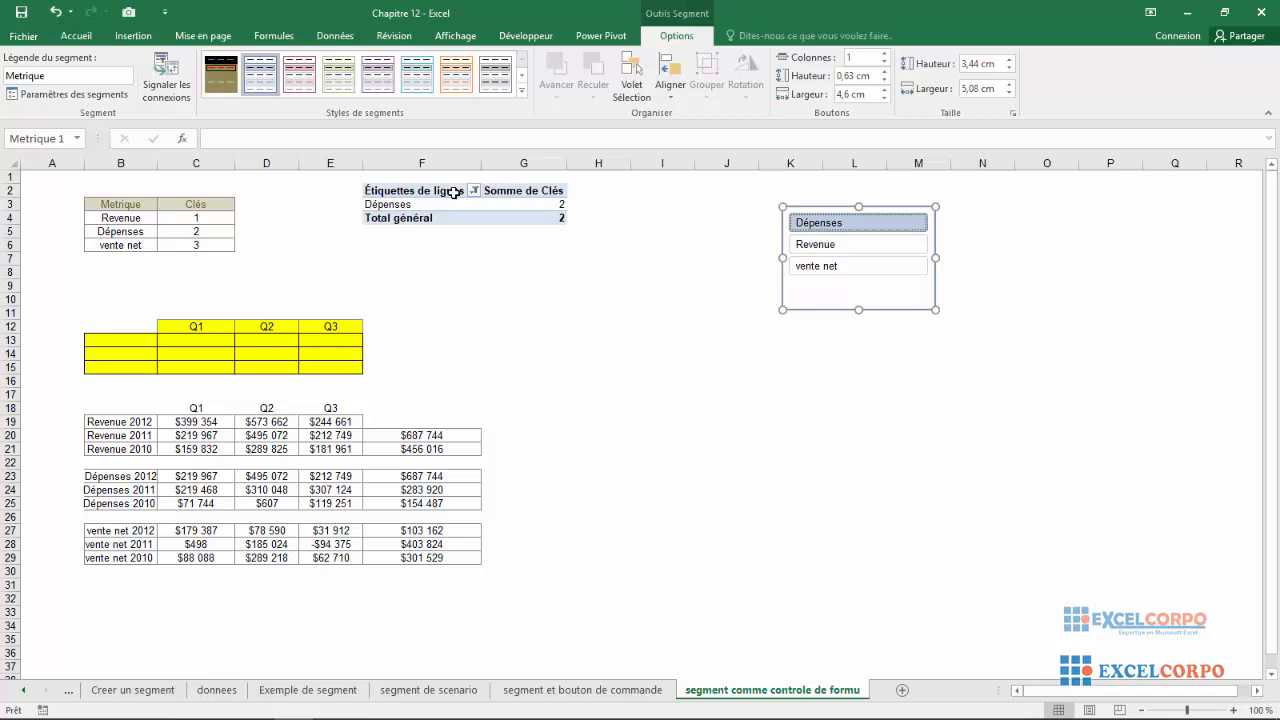
left_click(861, 255)
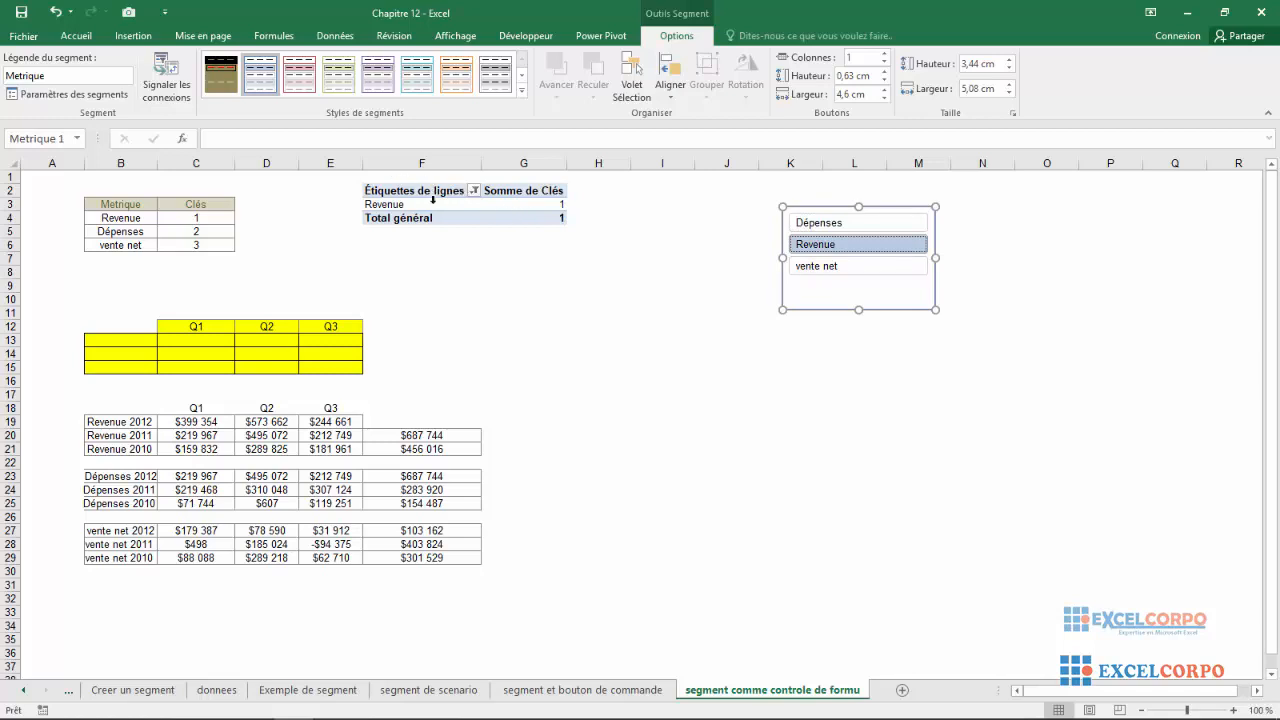
left_click(833, 229)
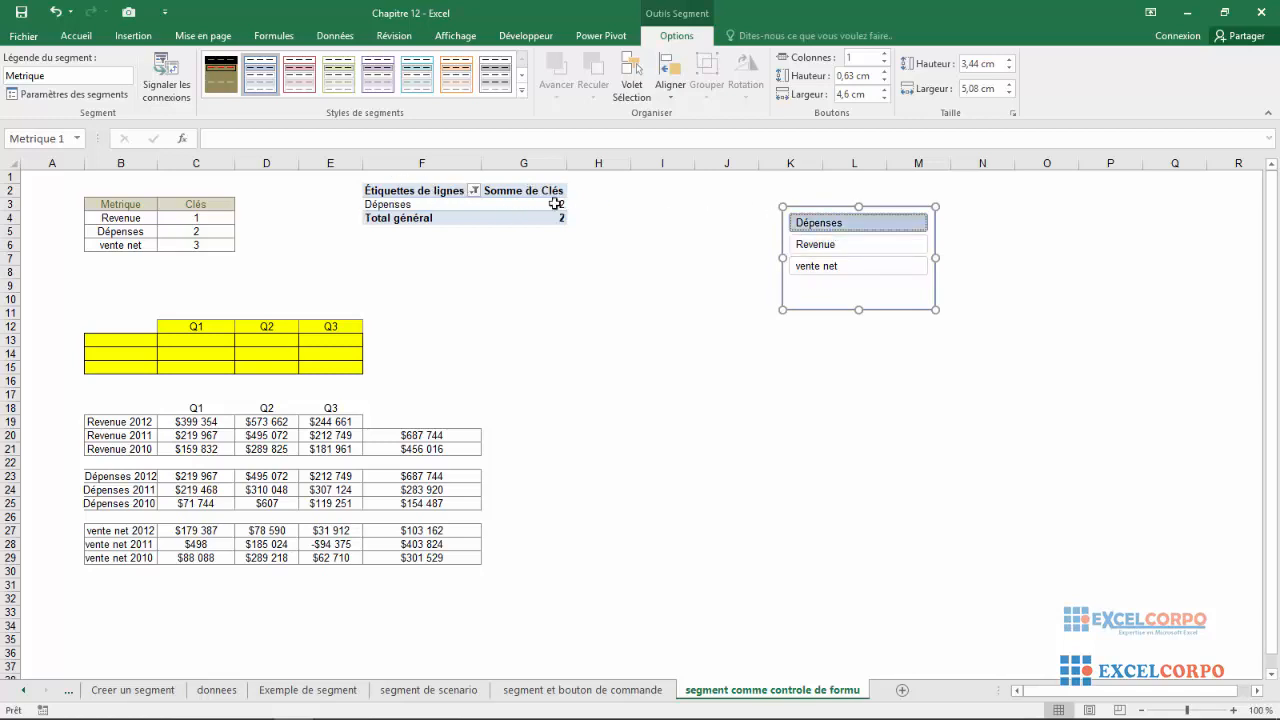
left_click(815, 268)
mouse_move(536, 208)
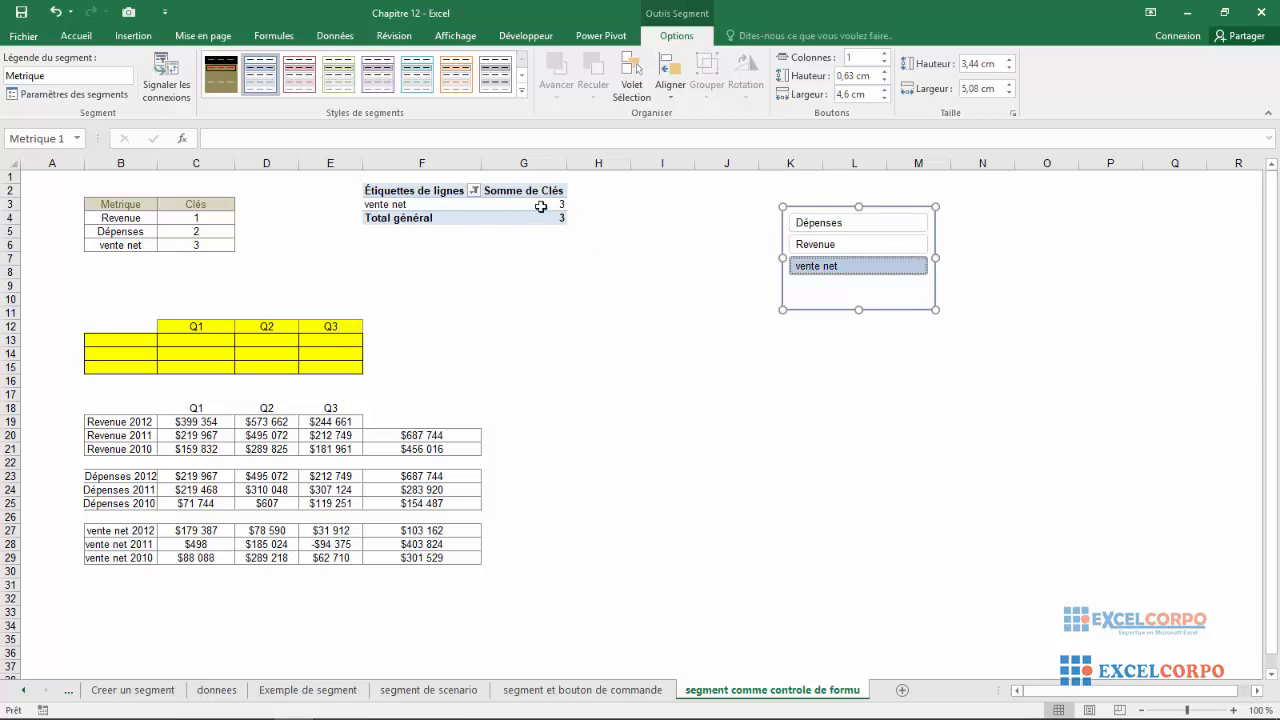
Step: Filter the pivot table through the slicer by Dépenses, Revenue and vente net, checking the key in G3 each time
left_click(800, 229)
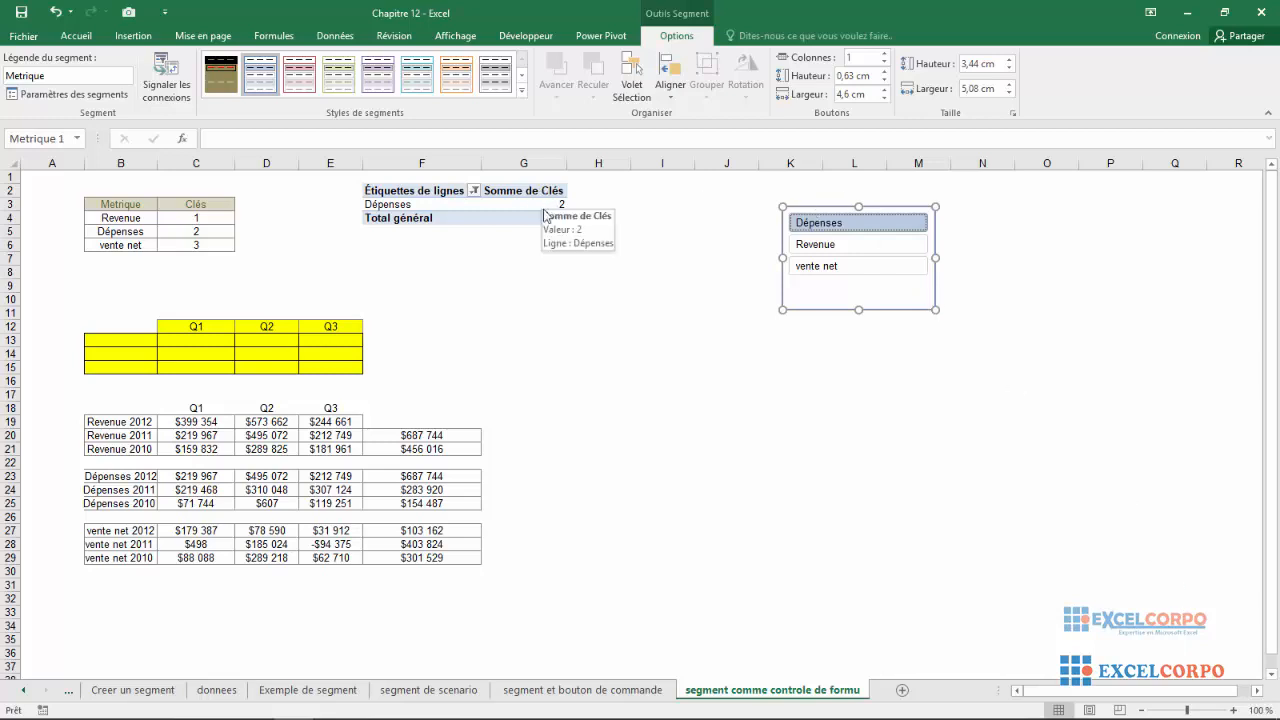
mouse_move(563, 207)
left_click(806, 245)
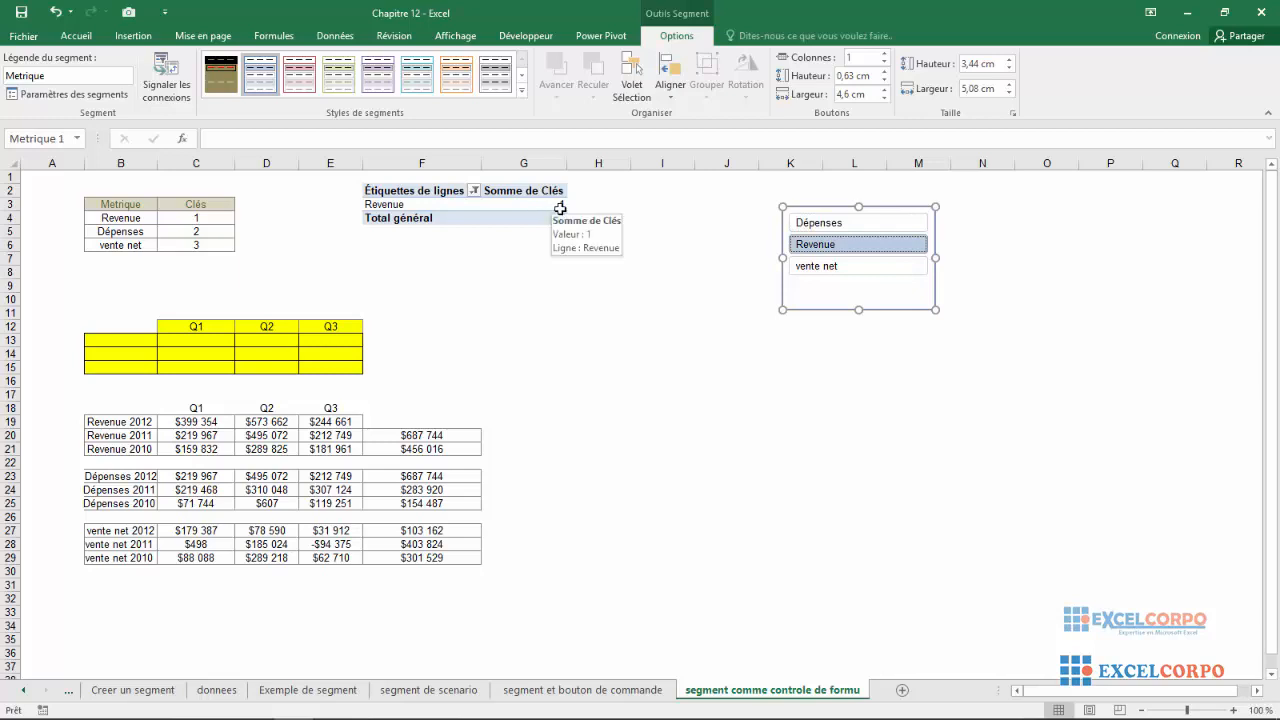
left_click(855, 273)
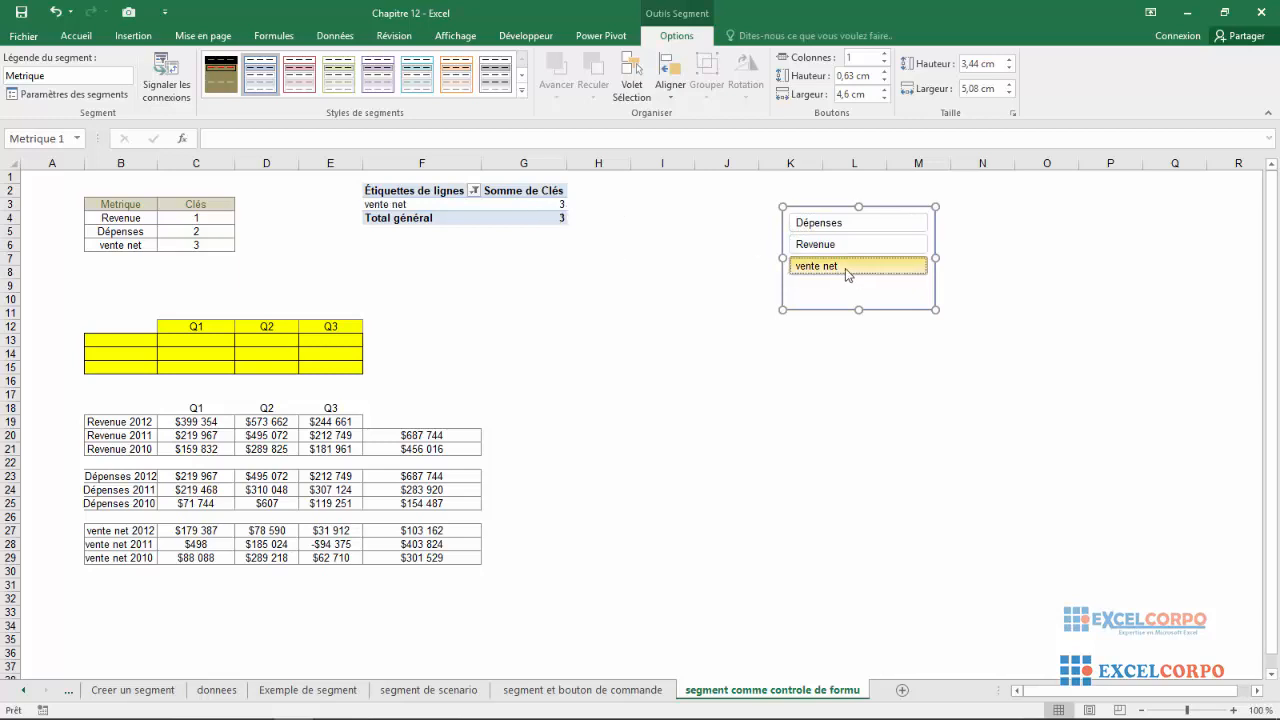
mouse_move(549, 204)
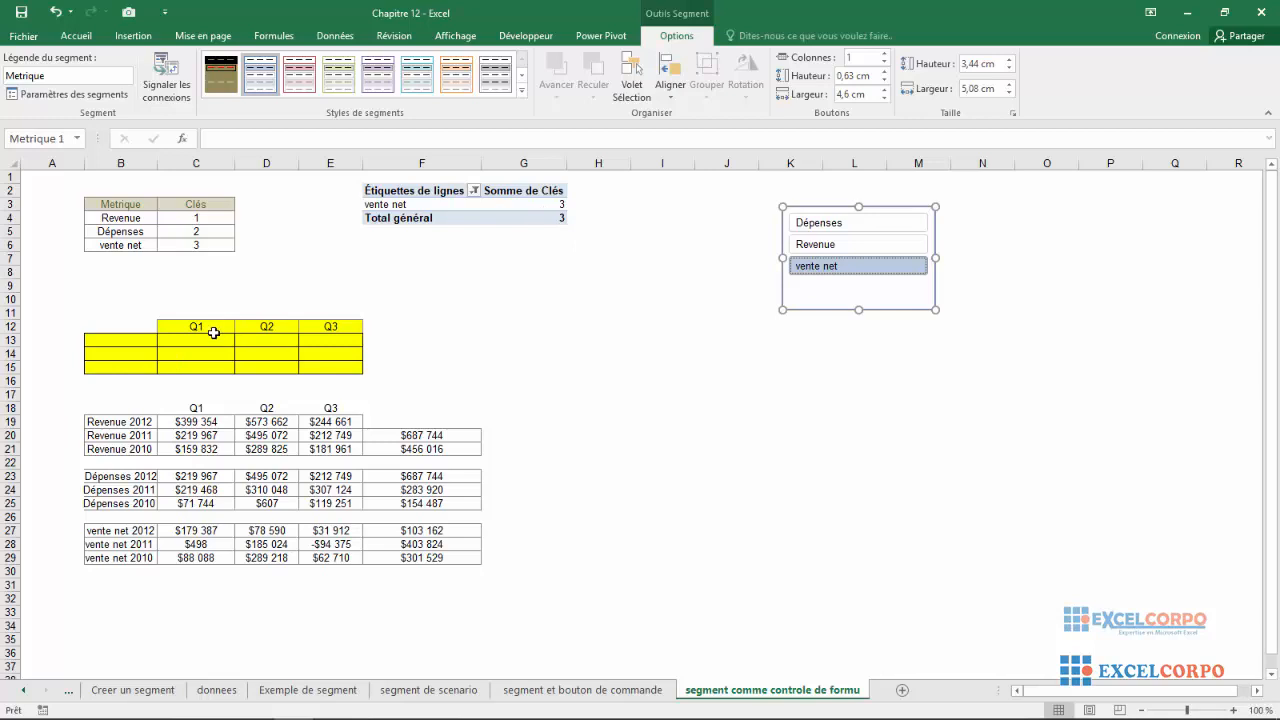
Step: Start an SI formula in B13 of the yellow table with the logical test G3=1
left_click(146, 340)
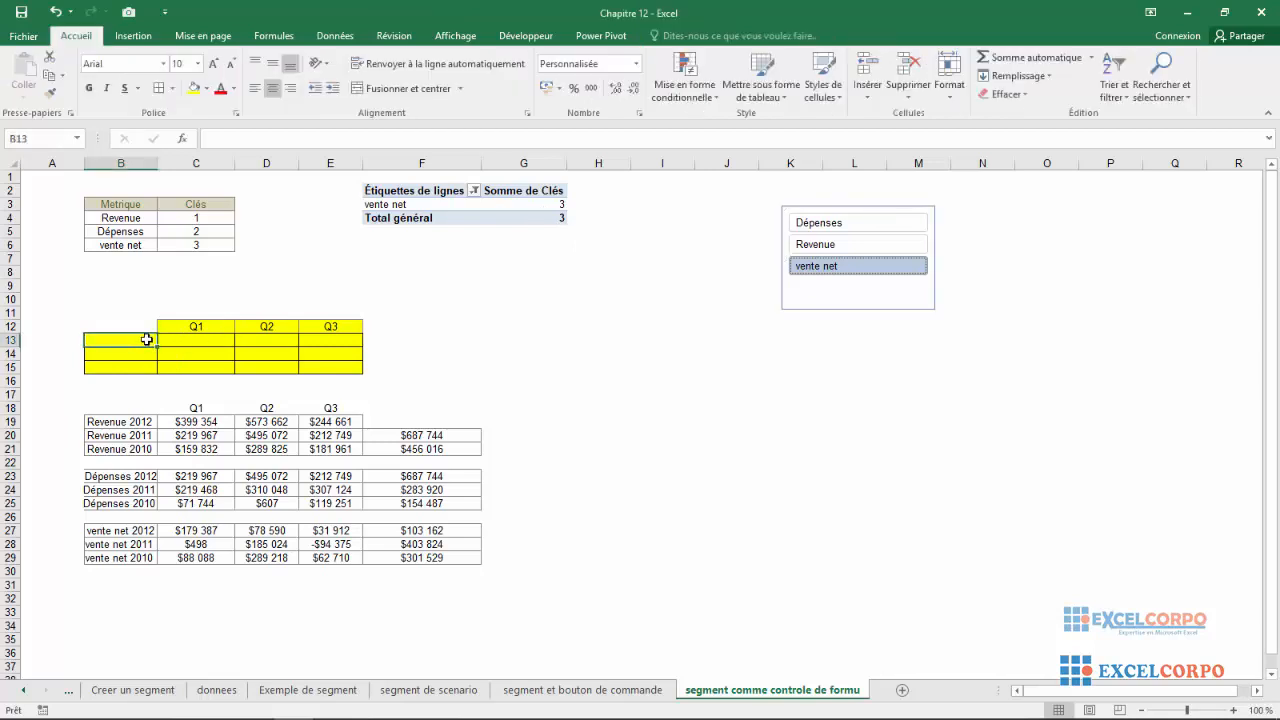
type("=")
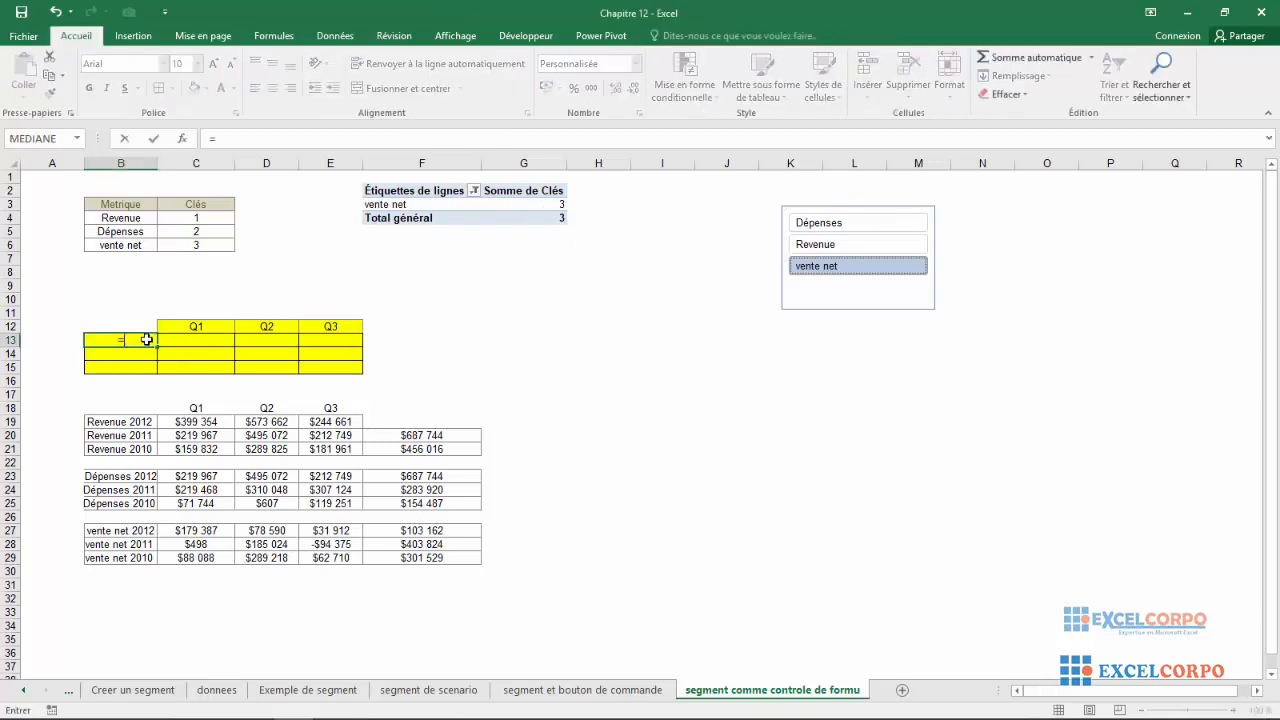
left_click(230, 133)
type("si")
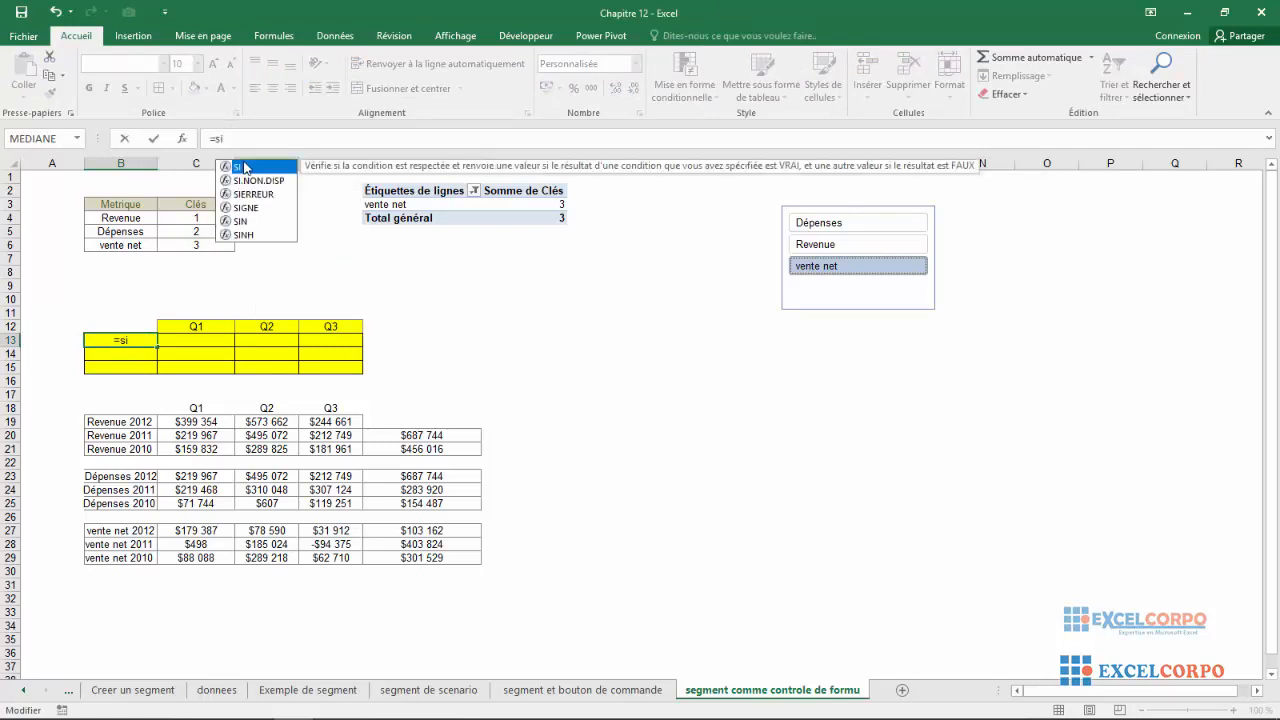
double_click(251, 168)
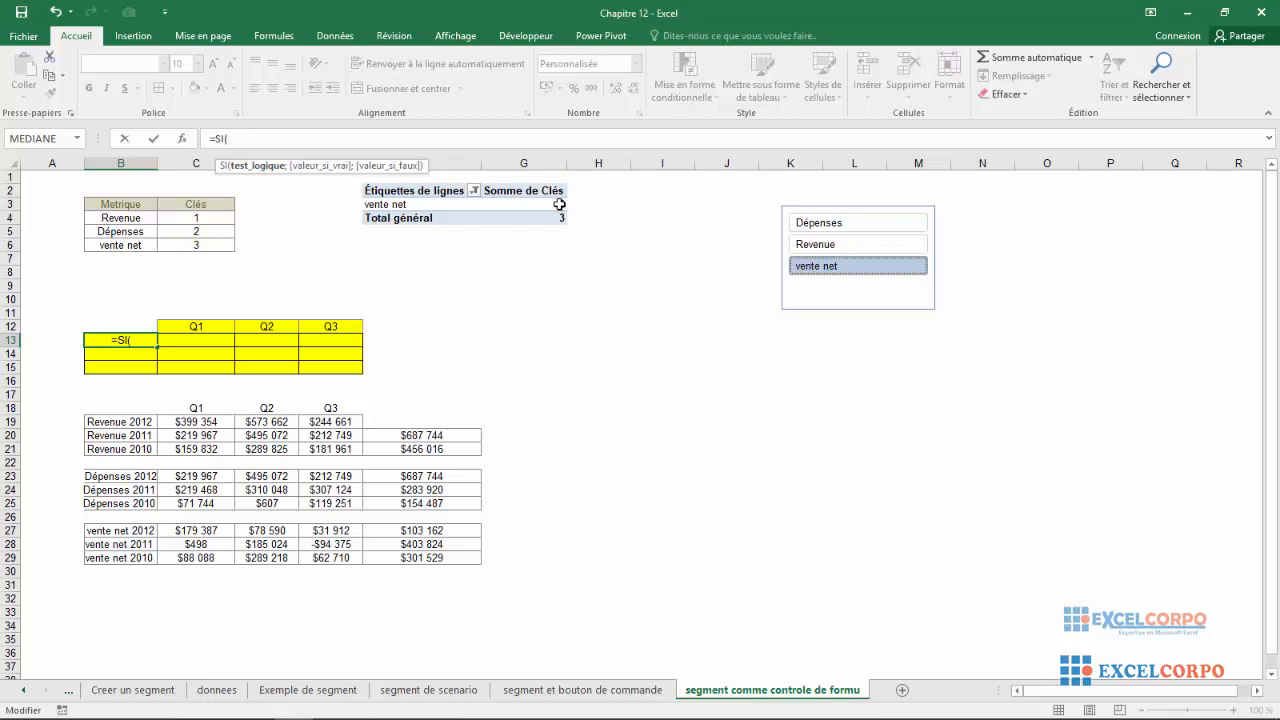
left_click(5, 203)
key("BackSpace")
key("BackSpace")
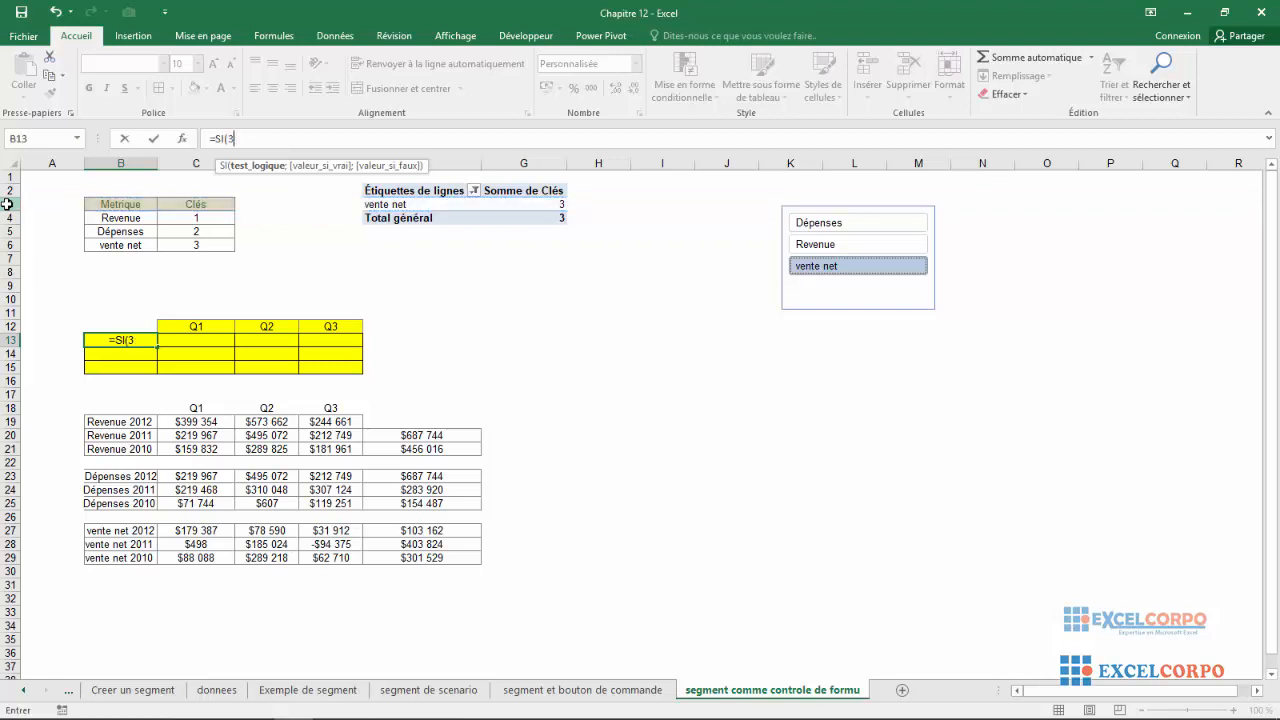
key("BackSpace")
type("G")
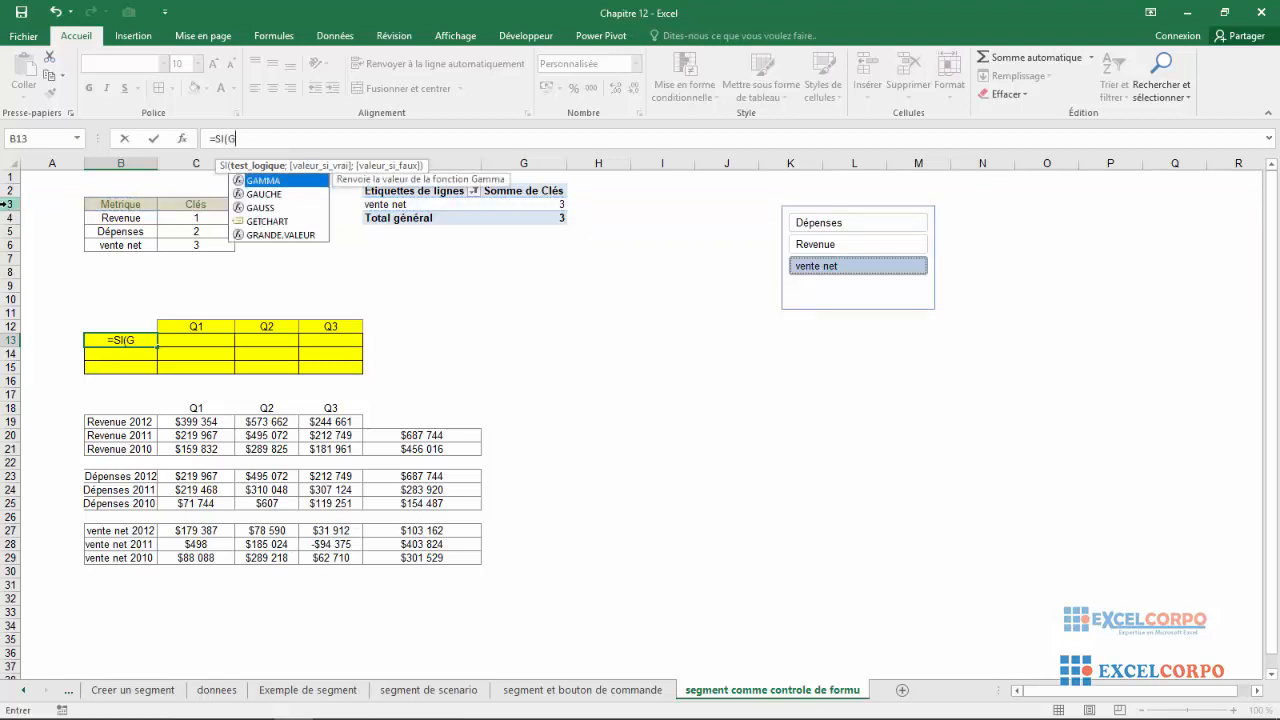
type("3=1")
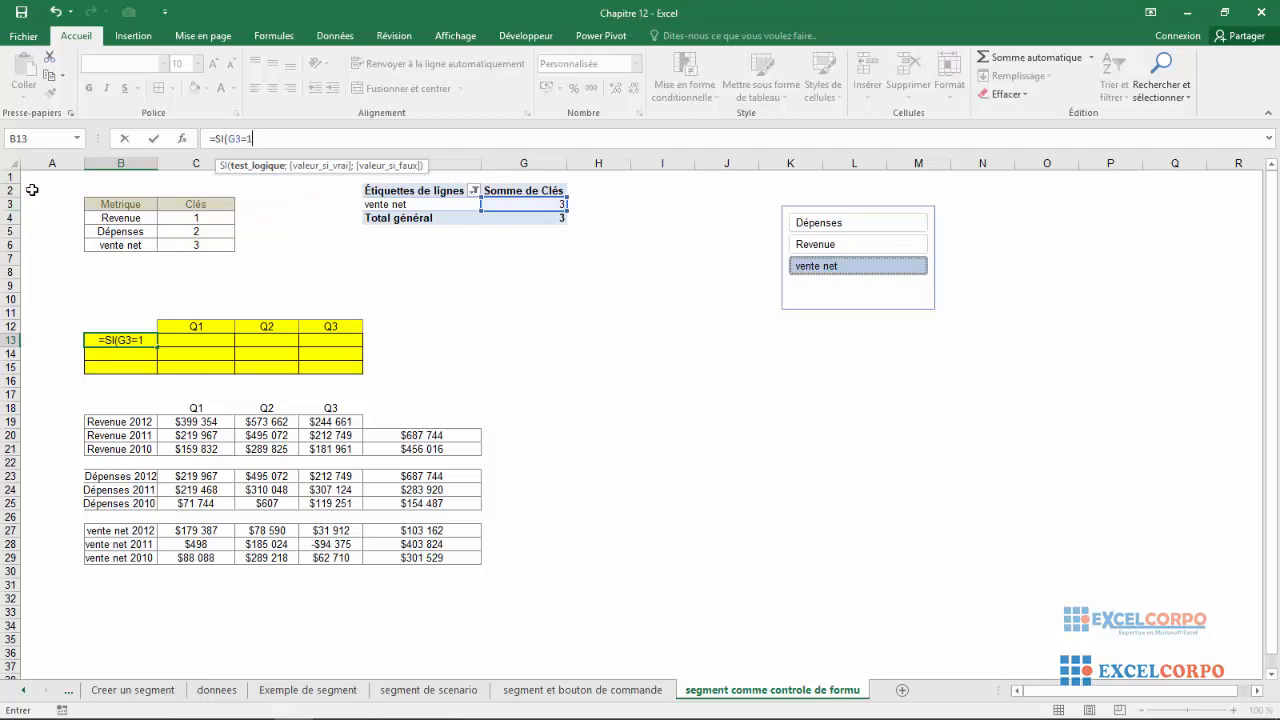
Step: Make the reference absolute as $G$3 in B13's formula and return B19 (Revenue 2012) when the test is true
left_click(229, 139)
type("$")
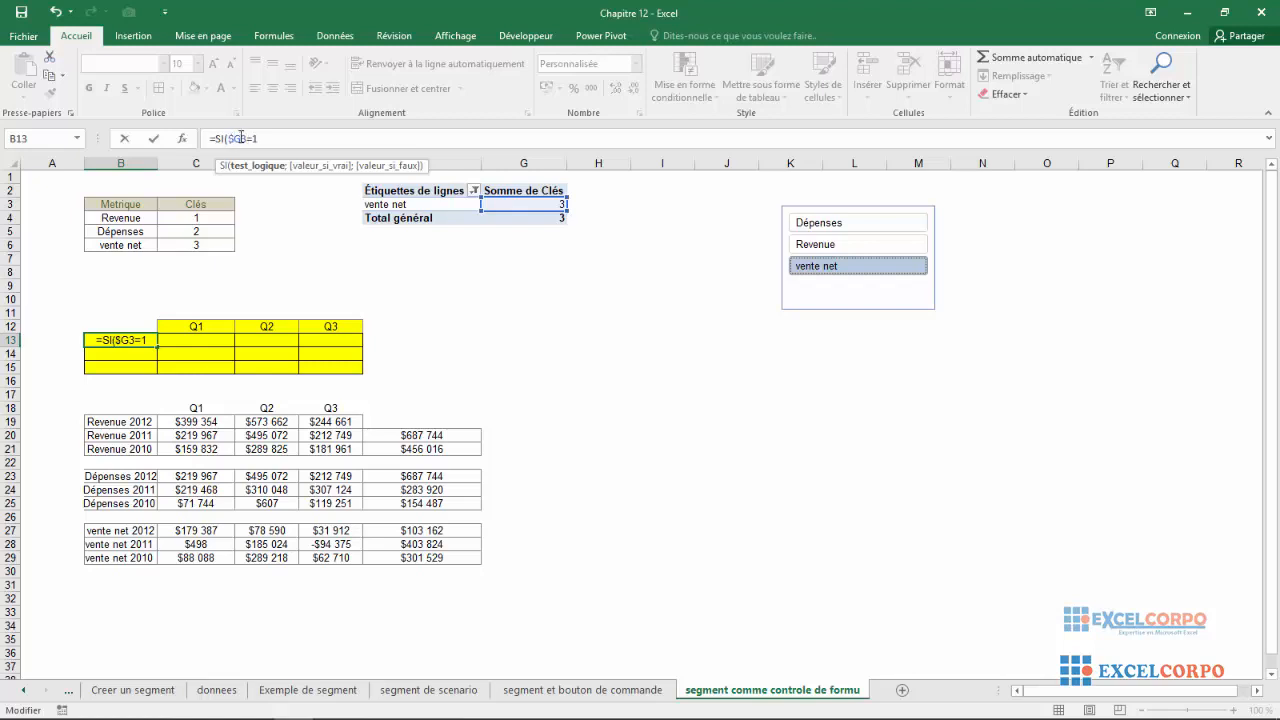
left_click(240, 138)
type("$")
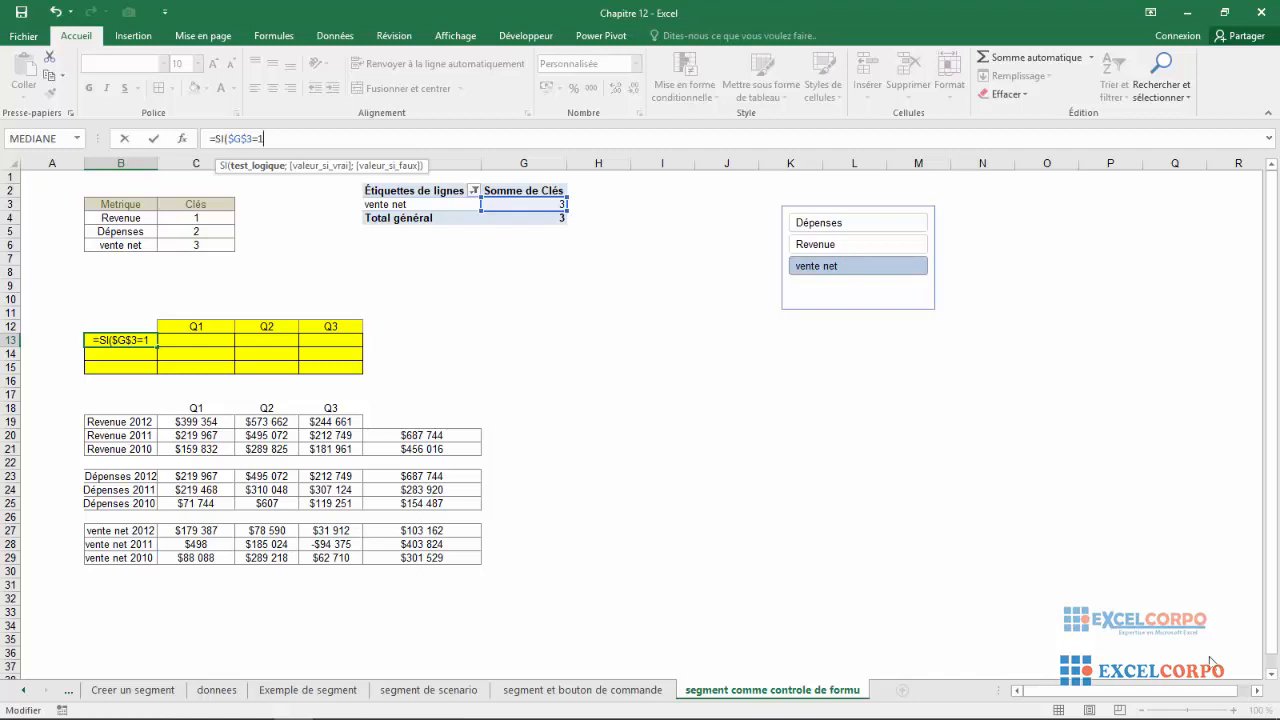
type(";")
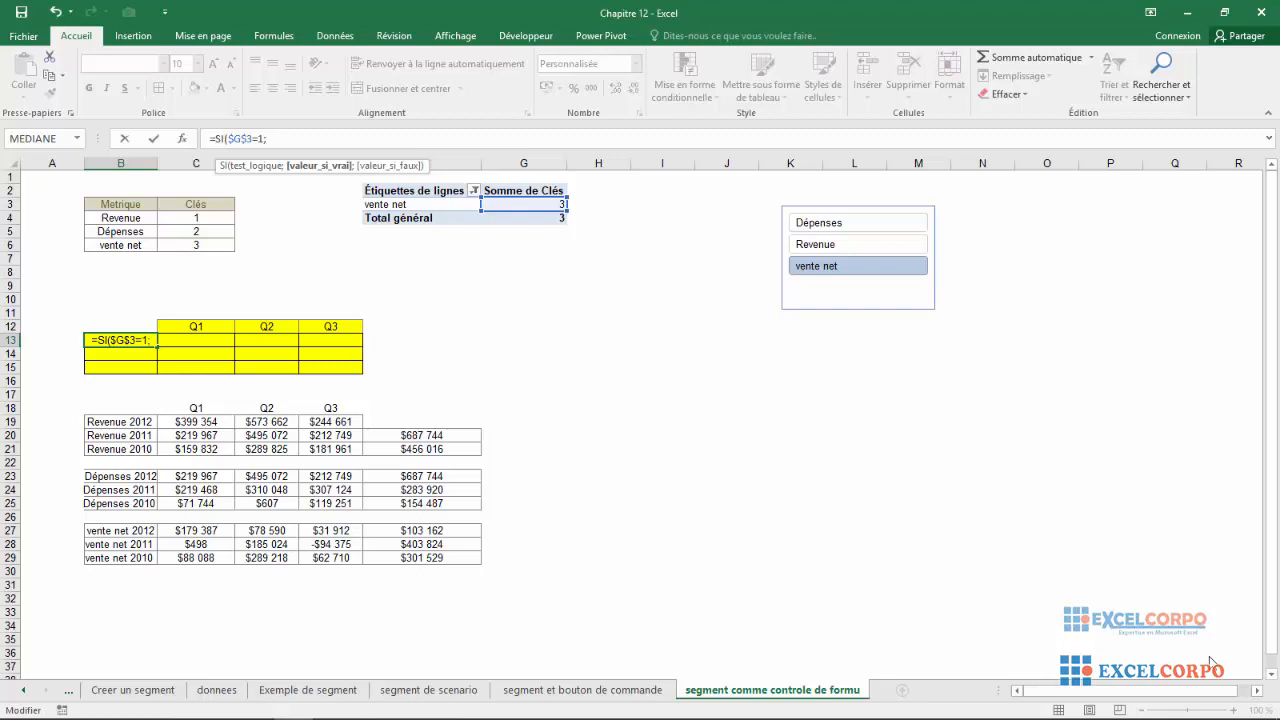
left_click(132, 418)
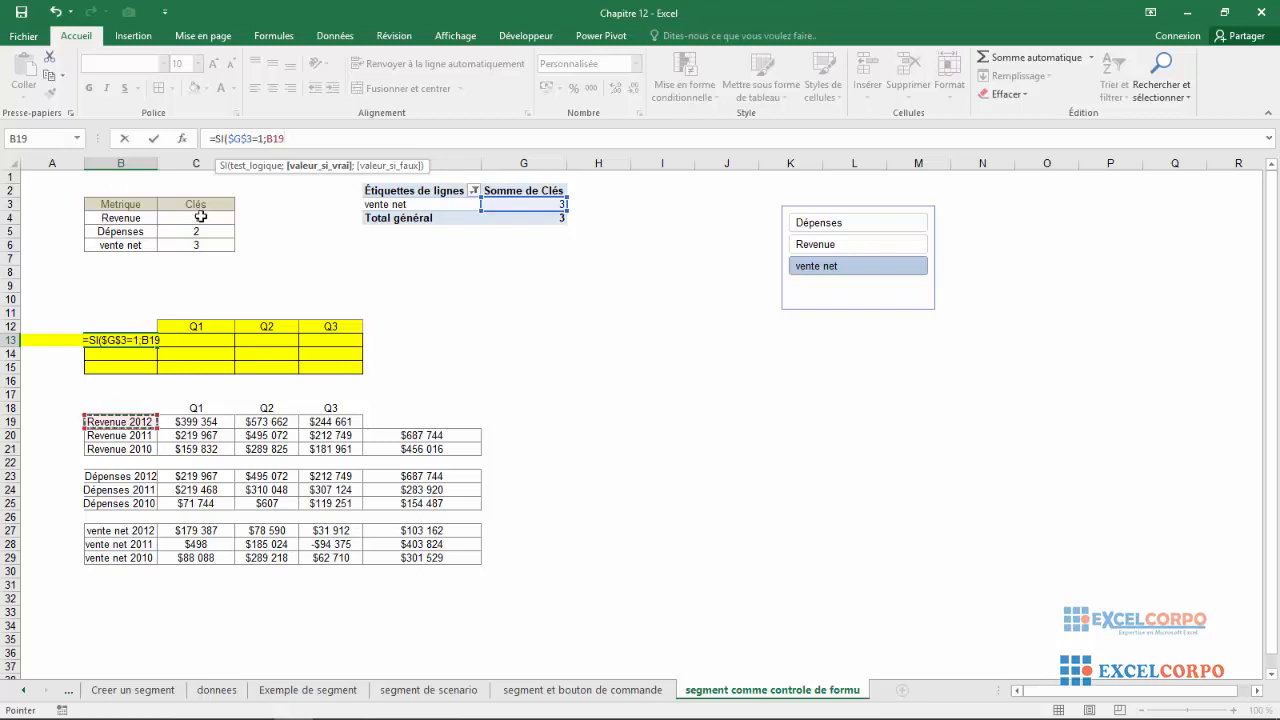
type(";")
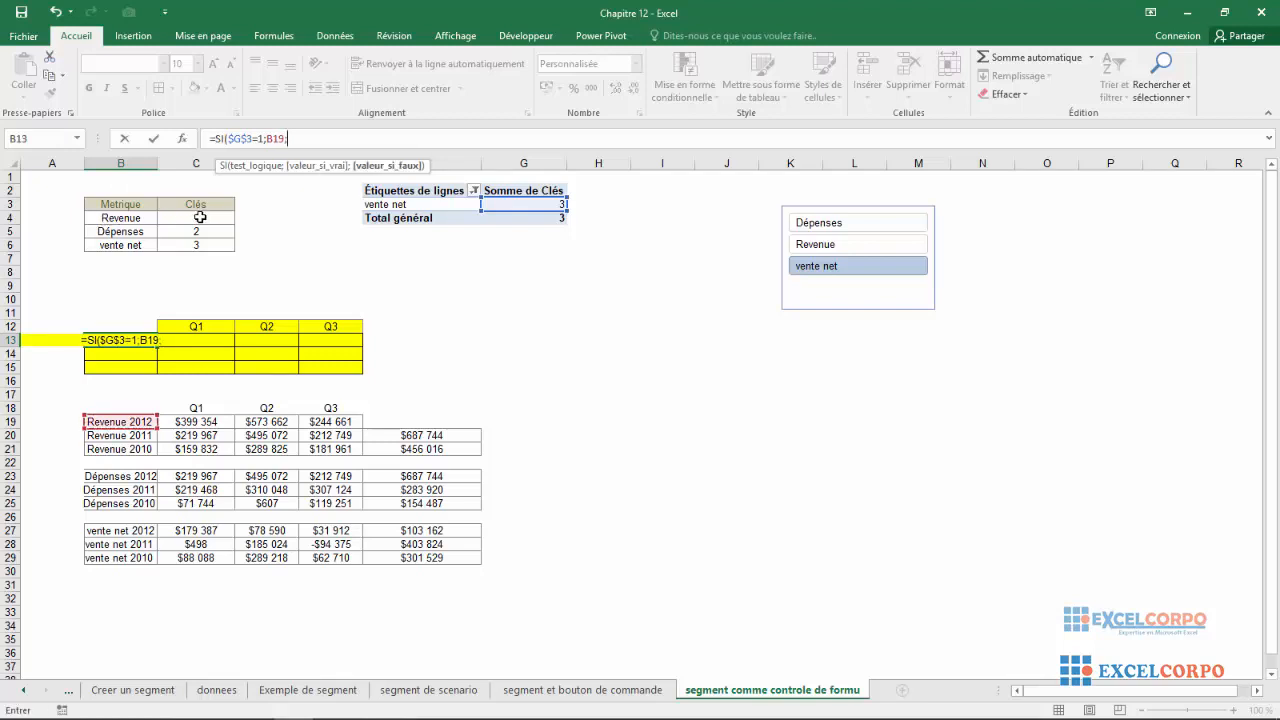
Step: Nest a second SI in B13's formula as the false value, with the logical test $G$3=2
type("SI(")
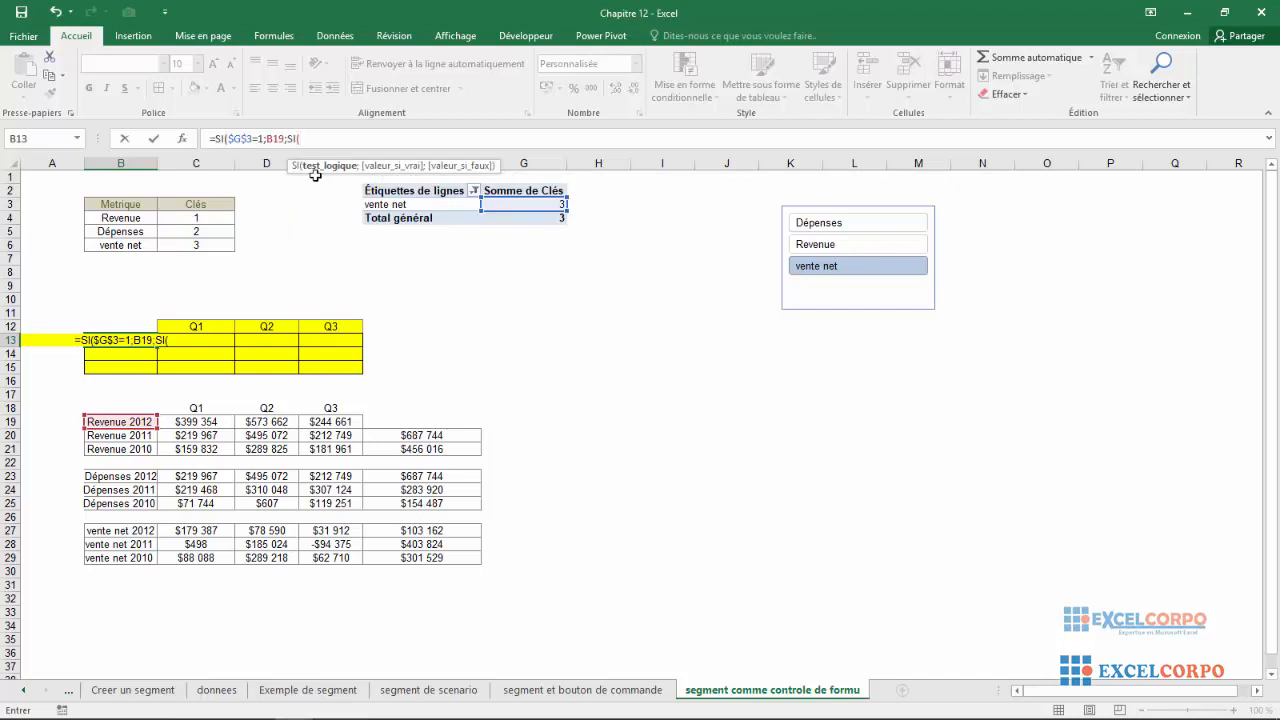
type("3")
key("BackSpace")
type("G")
type("3")
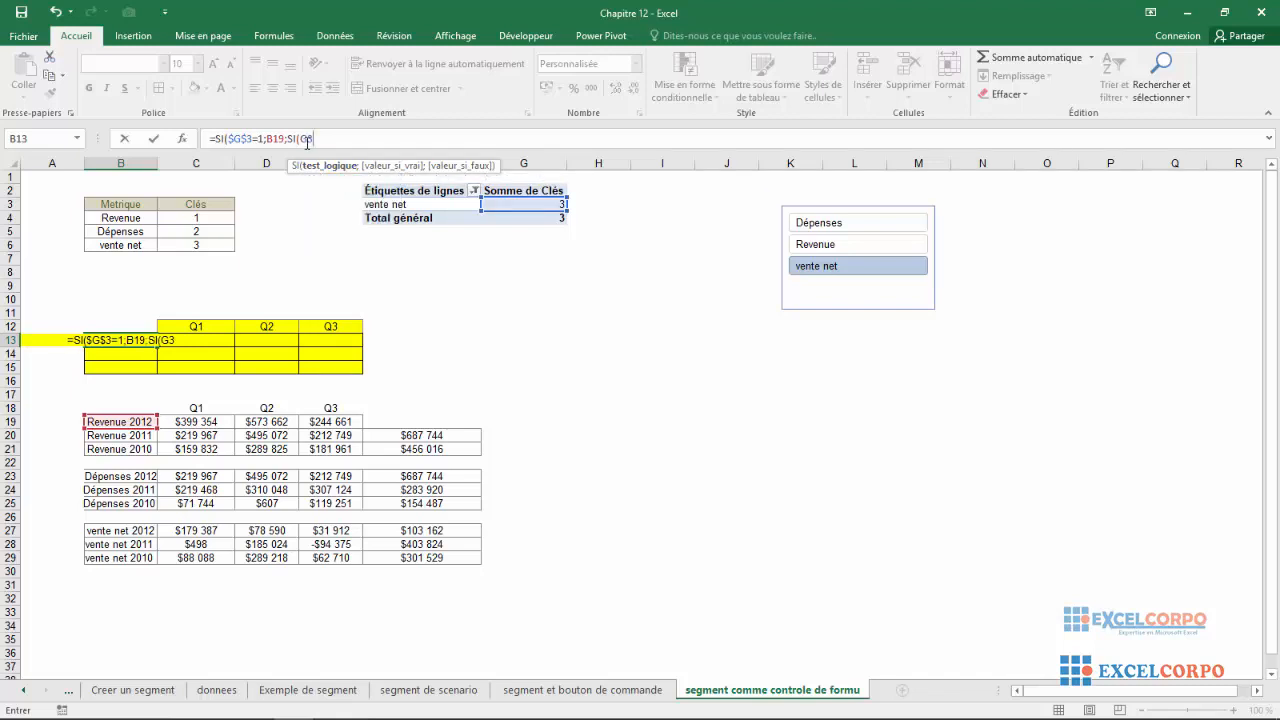
left_click(300, 141)
type("$G")
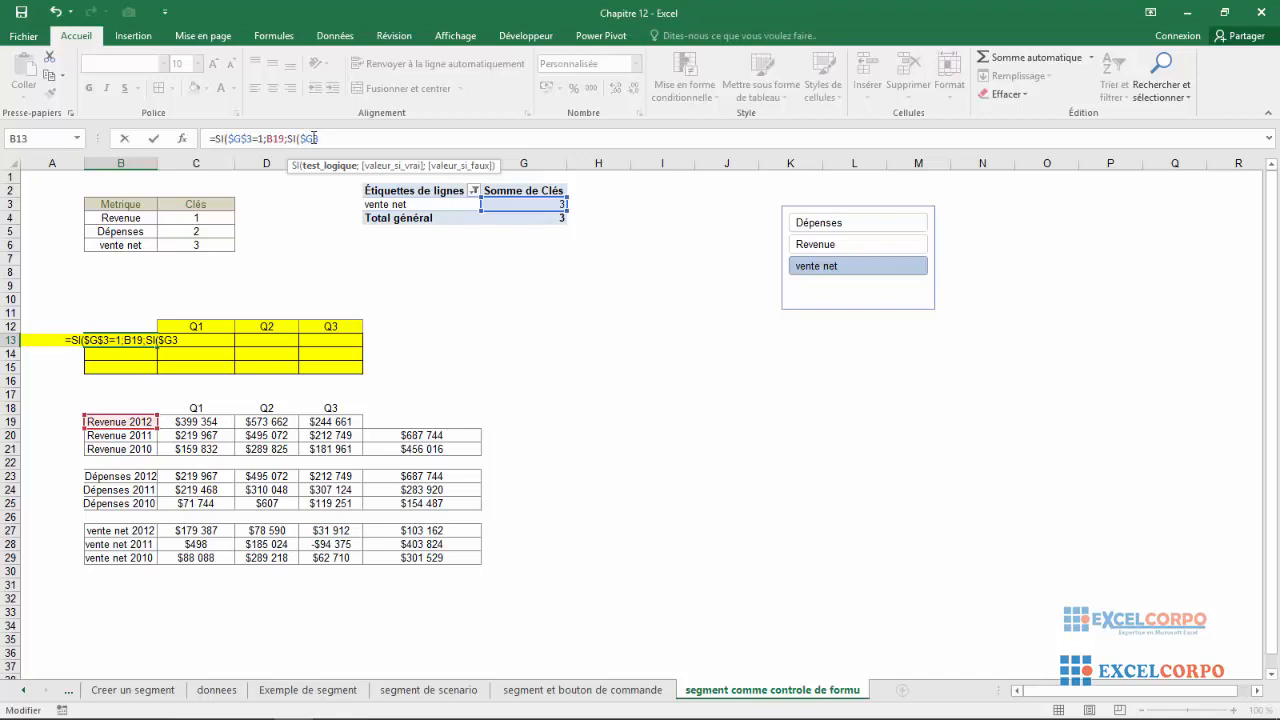
type("$3")
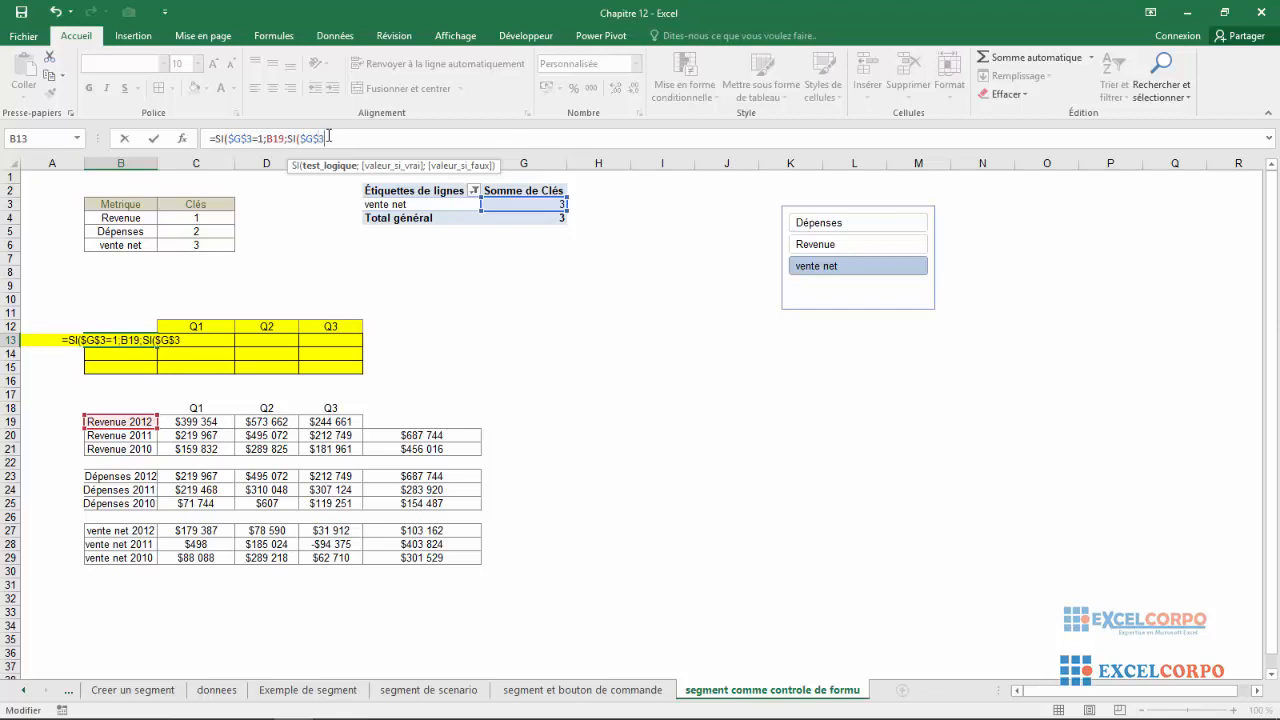
type("=2;")
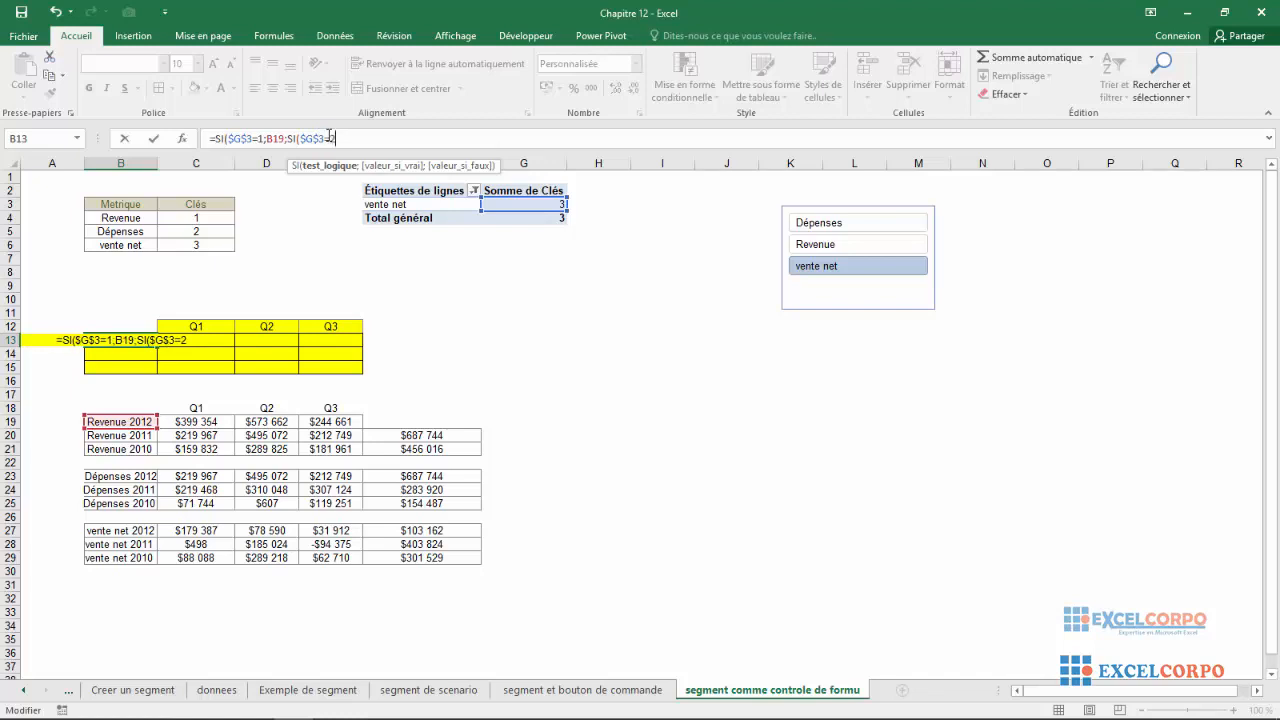
Step: Complete B13's nested SI so it returns B23 (Dépenses 2012) when true and B27 (vente net 2012) otherwise
left_click(112, 476)
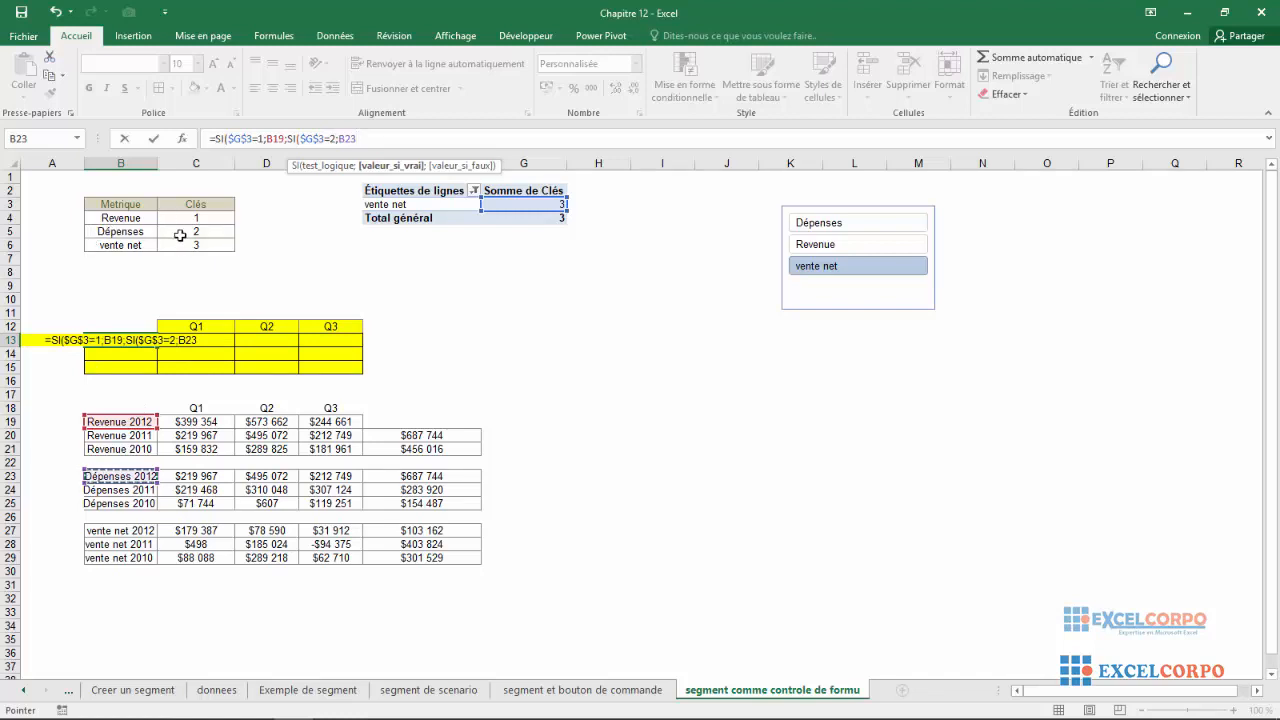
type(";")
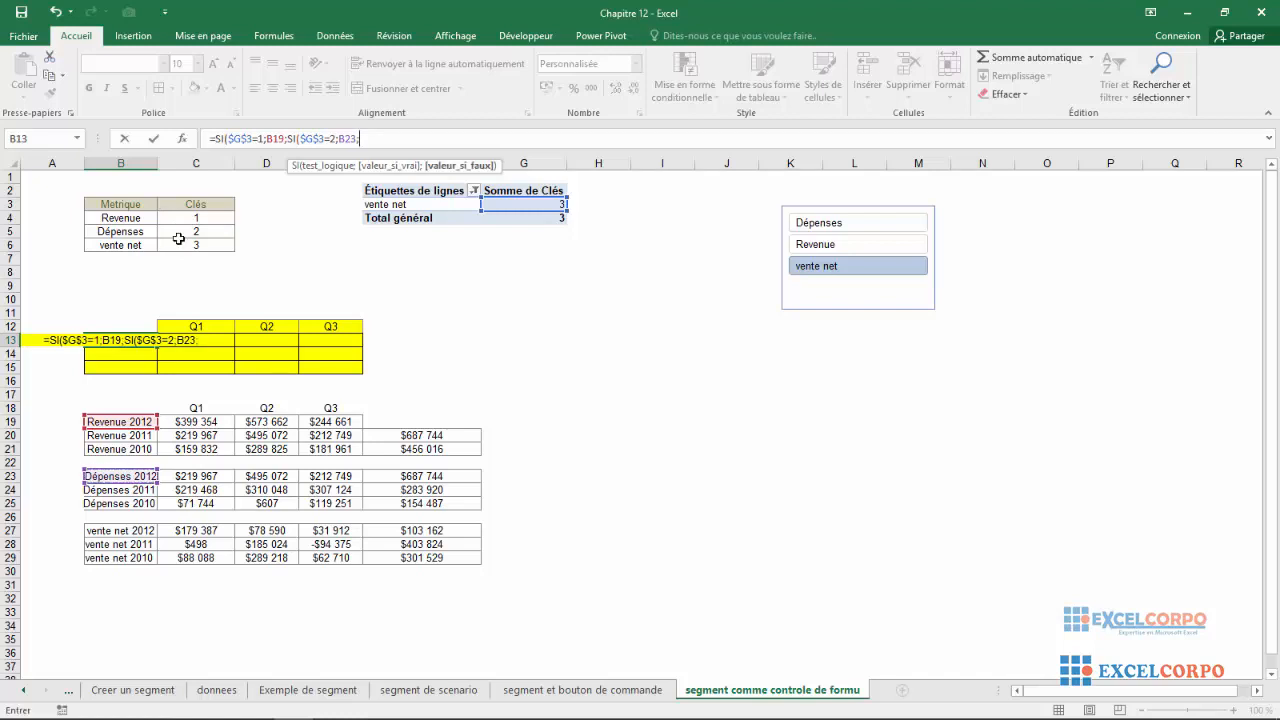
left_click(117, 531)
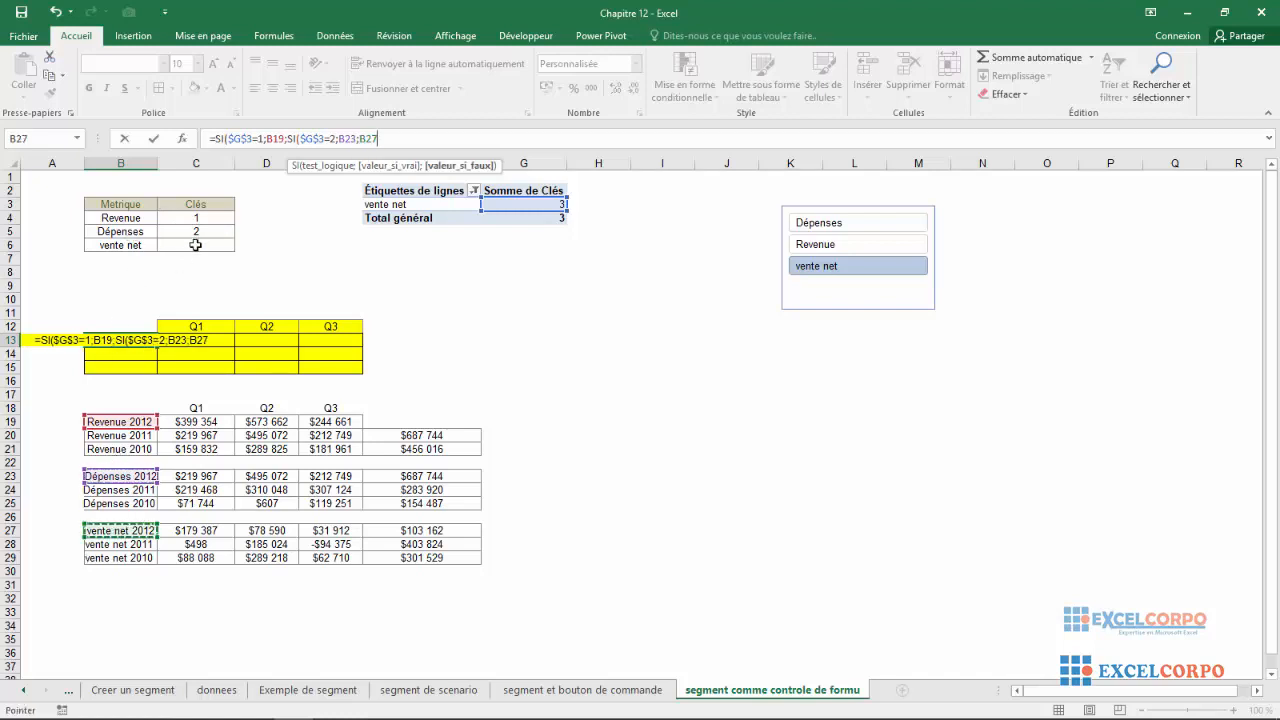
type("))")
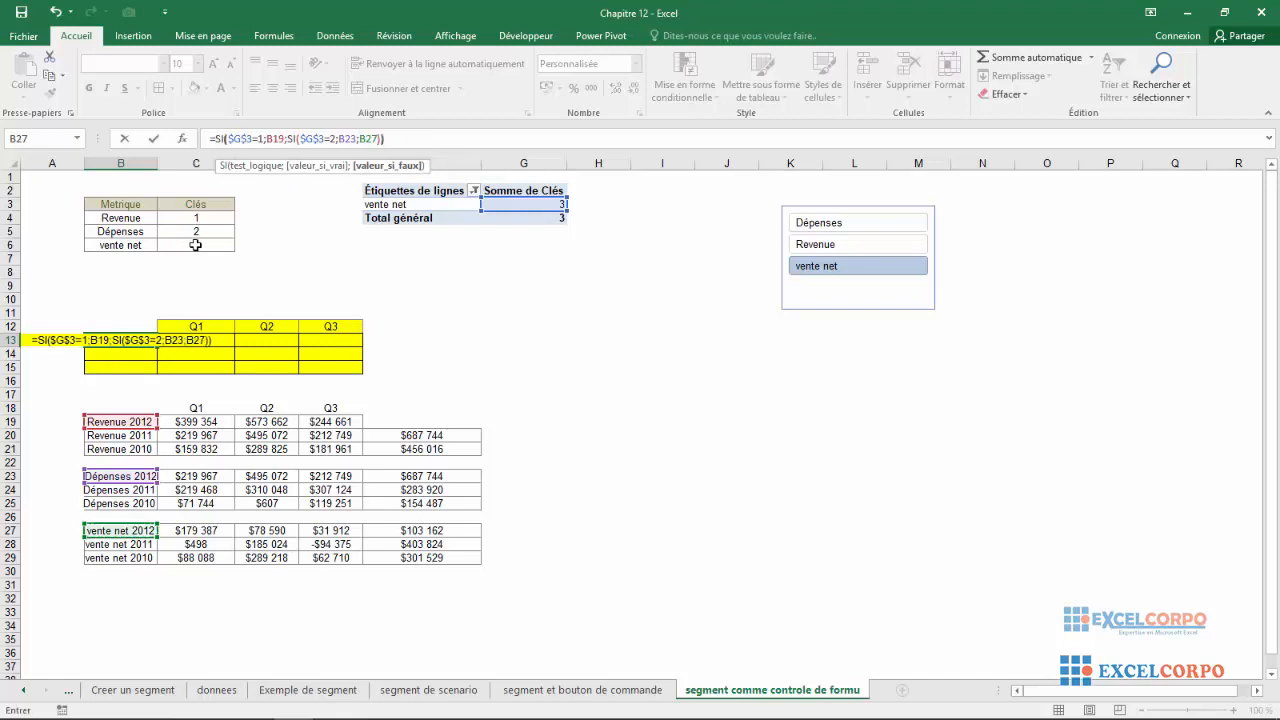
key("Return")
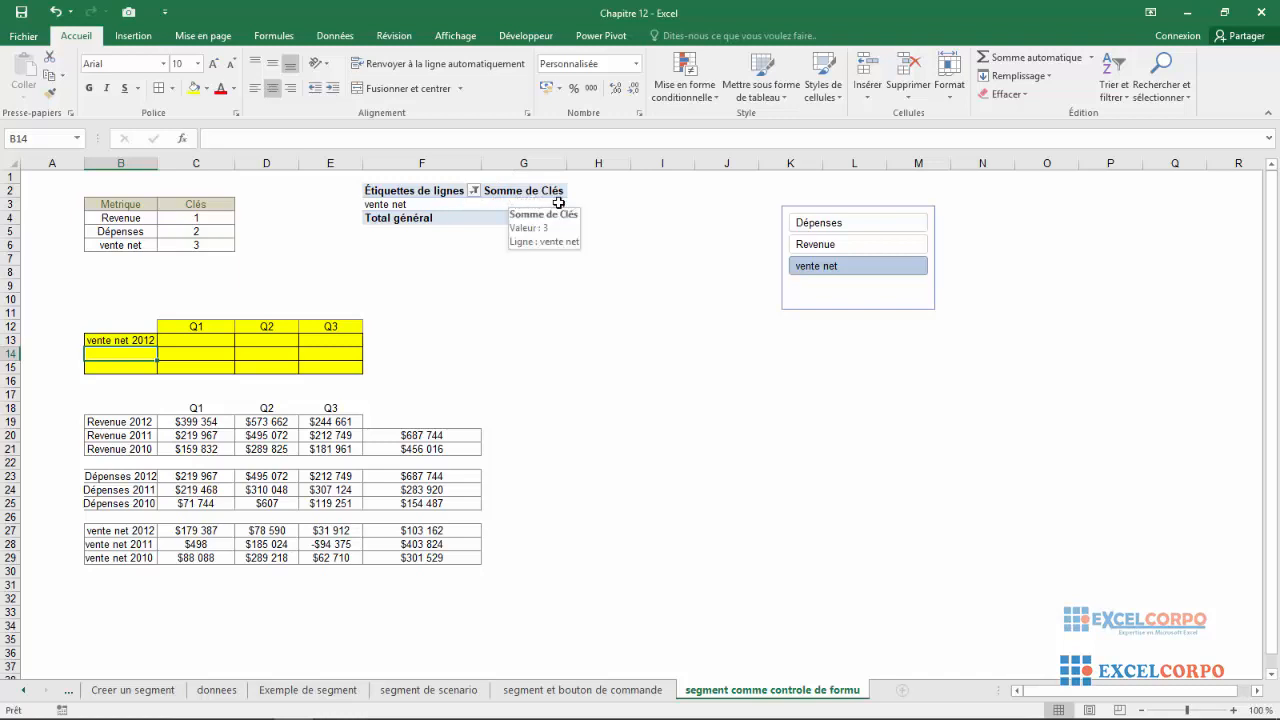
Step: Switch the slicer to Revenue and fill B13's formula down to B15
left_click(813, 249)
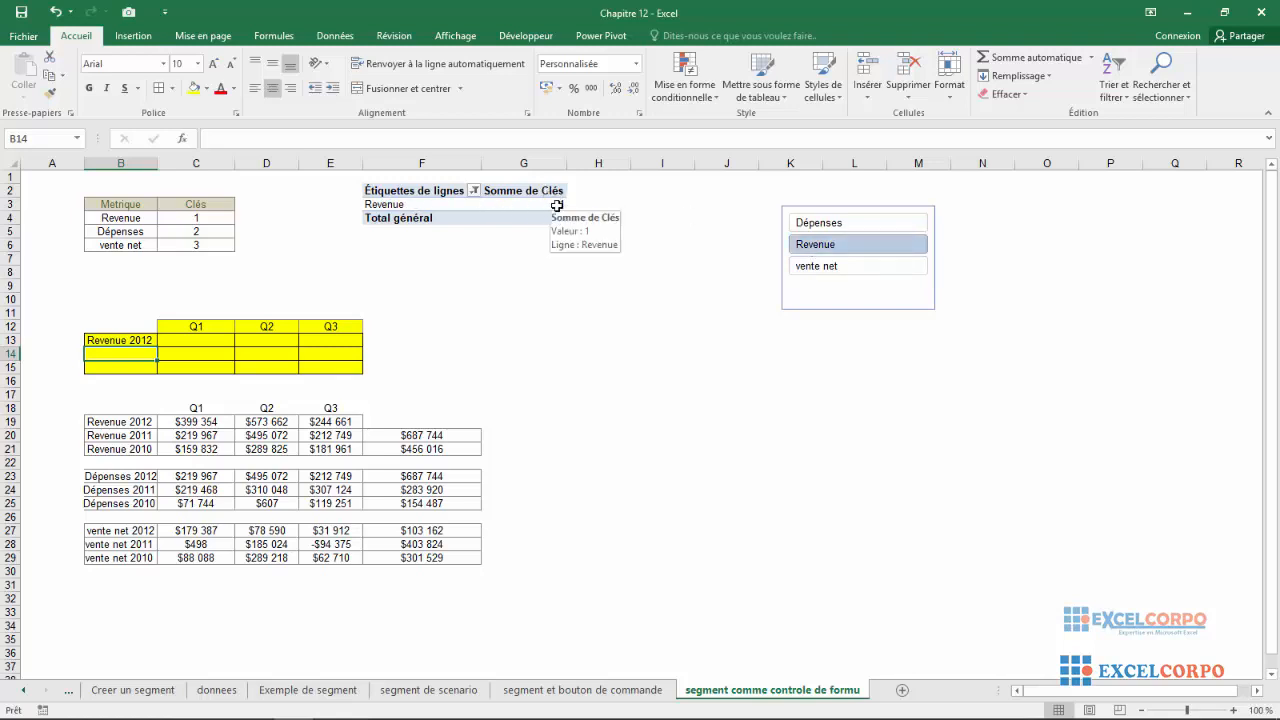
left_click(139, 336)
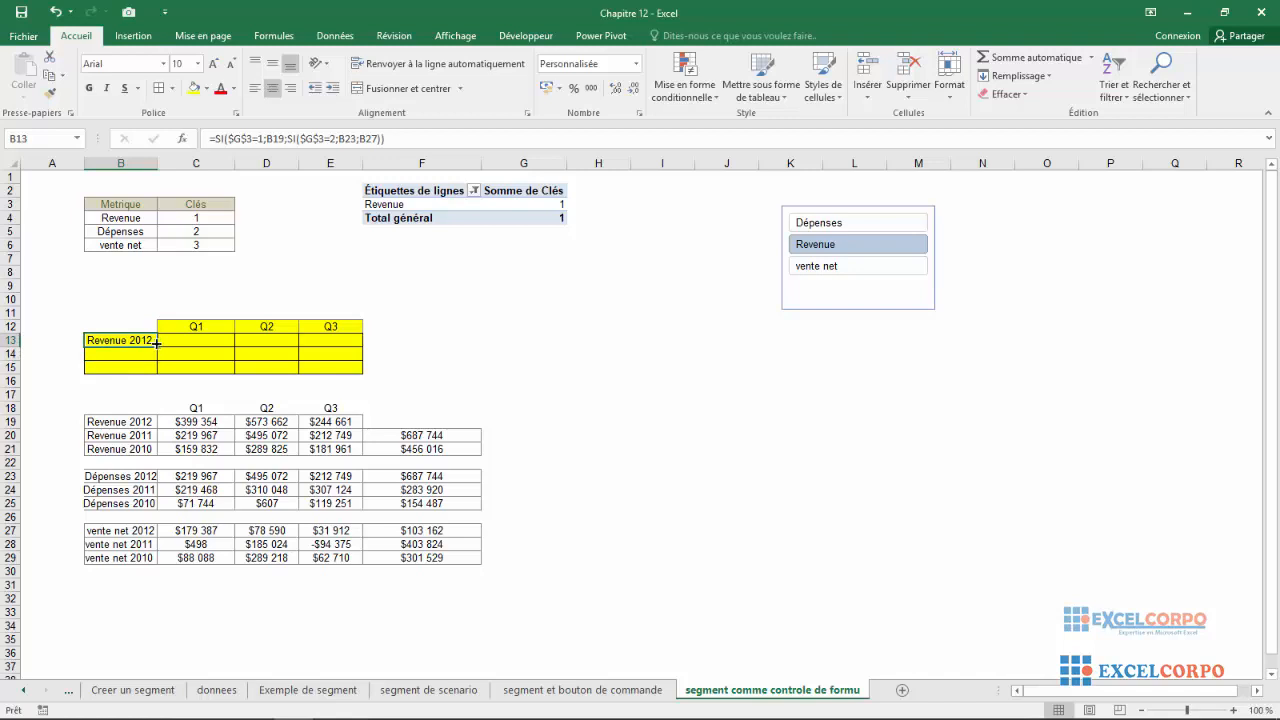
left_click_drag(157, 346, 152, 371)
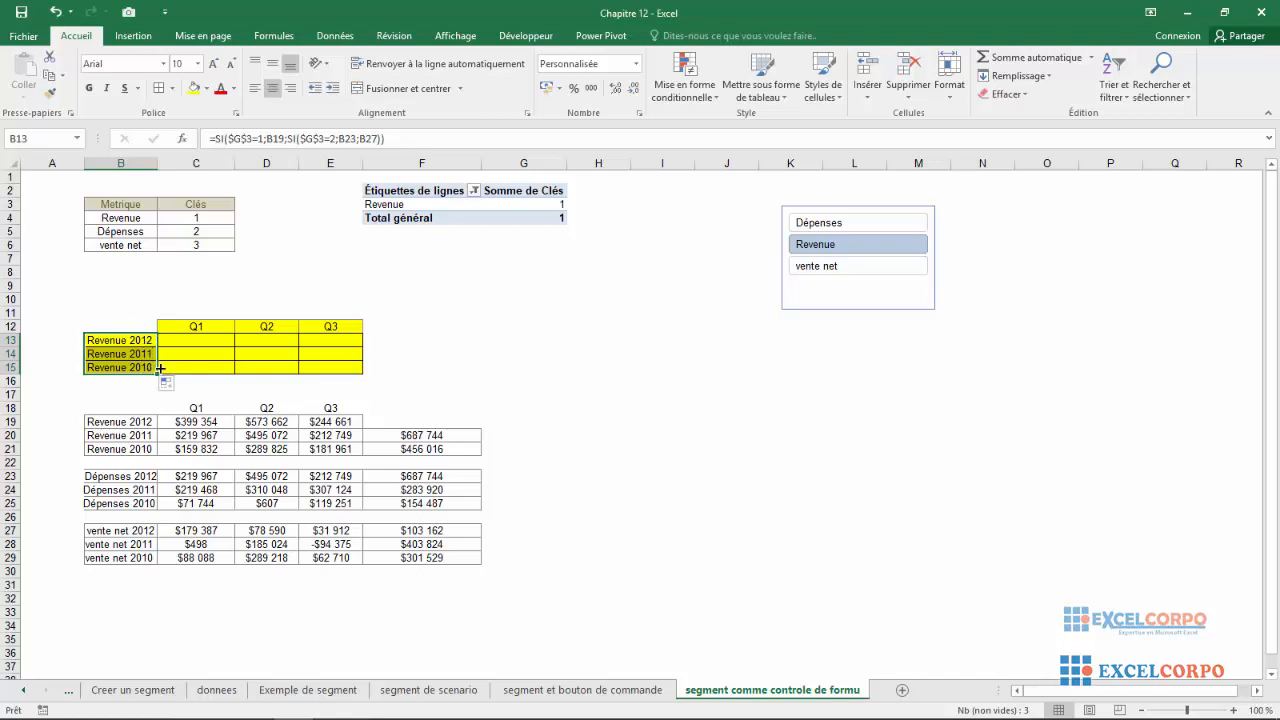
Step: Start an SI formula in C13 with the logical test $G$3=1, returning C19 (Q1 Revenue 2012) when true
left_click(217, 343)
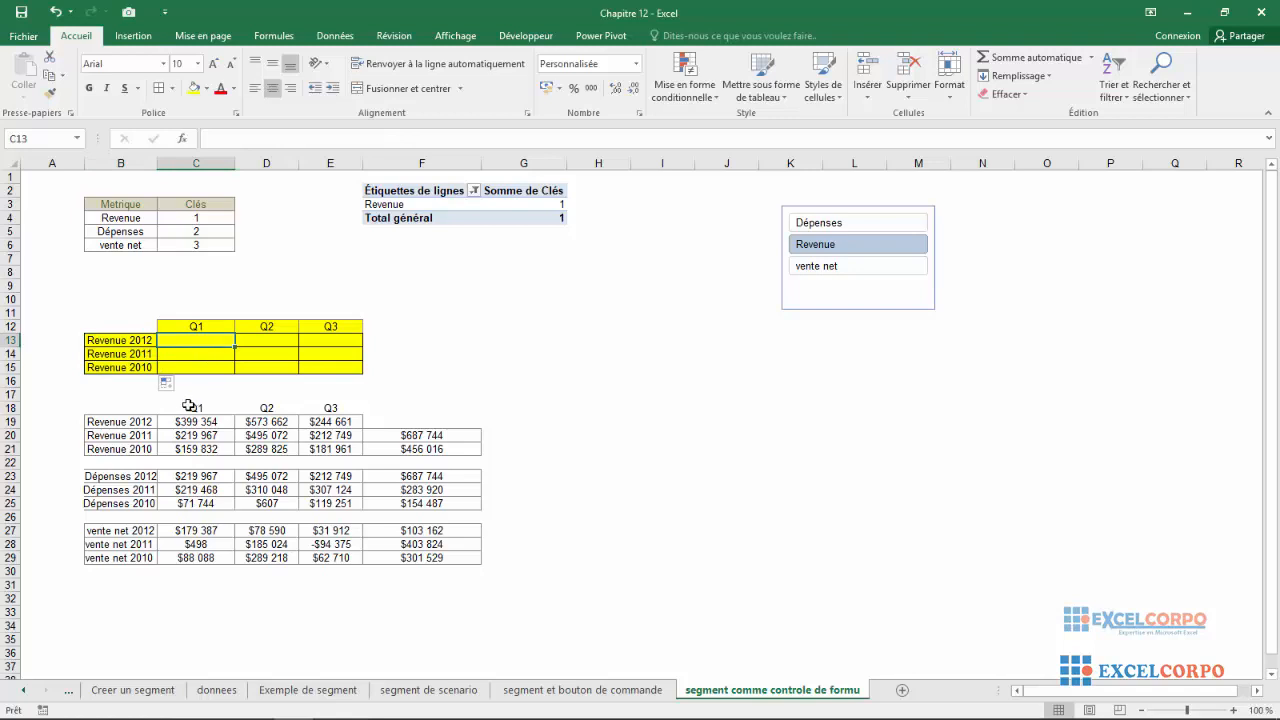
type("=")
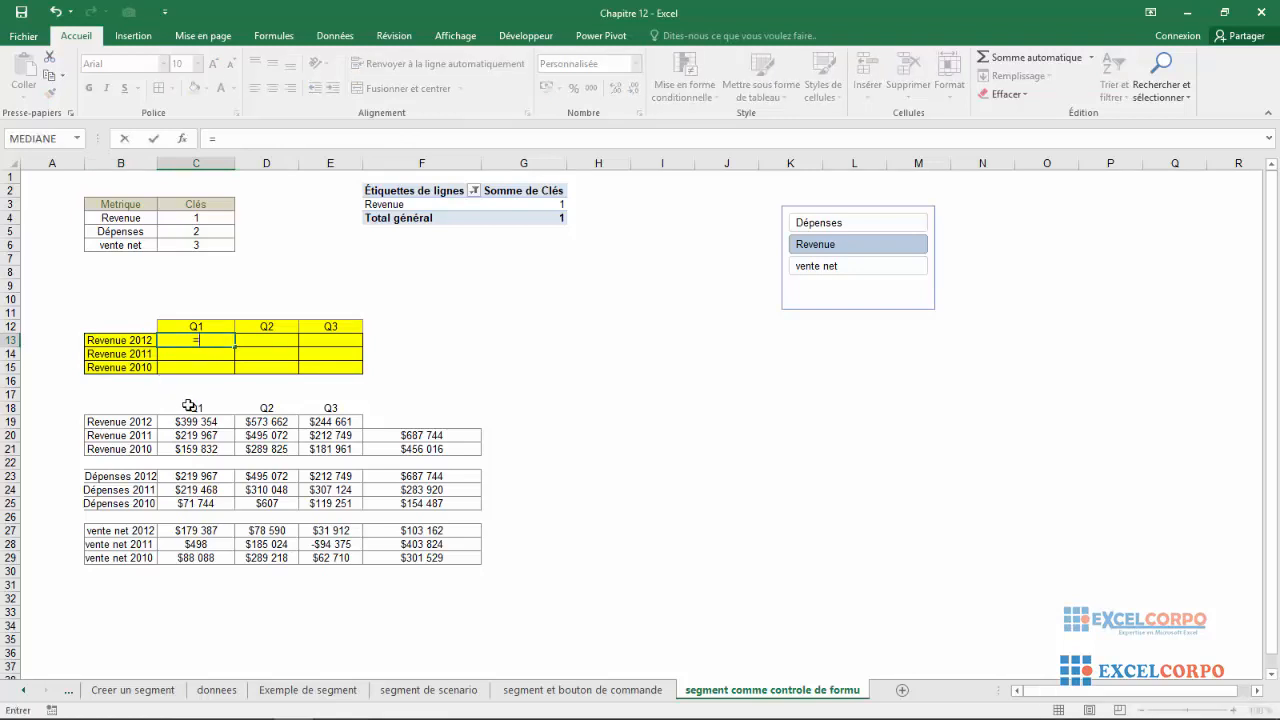
left_click(221, 145)
type("si")
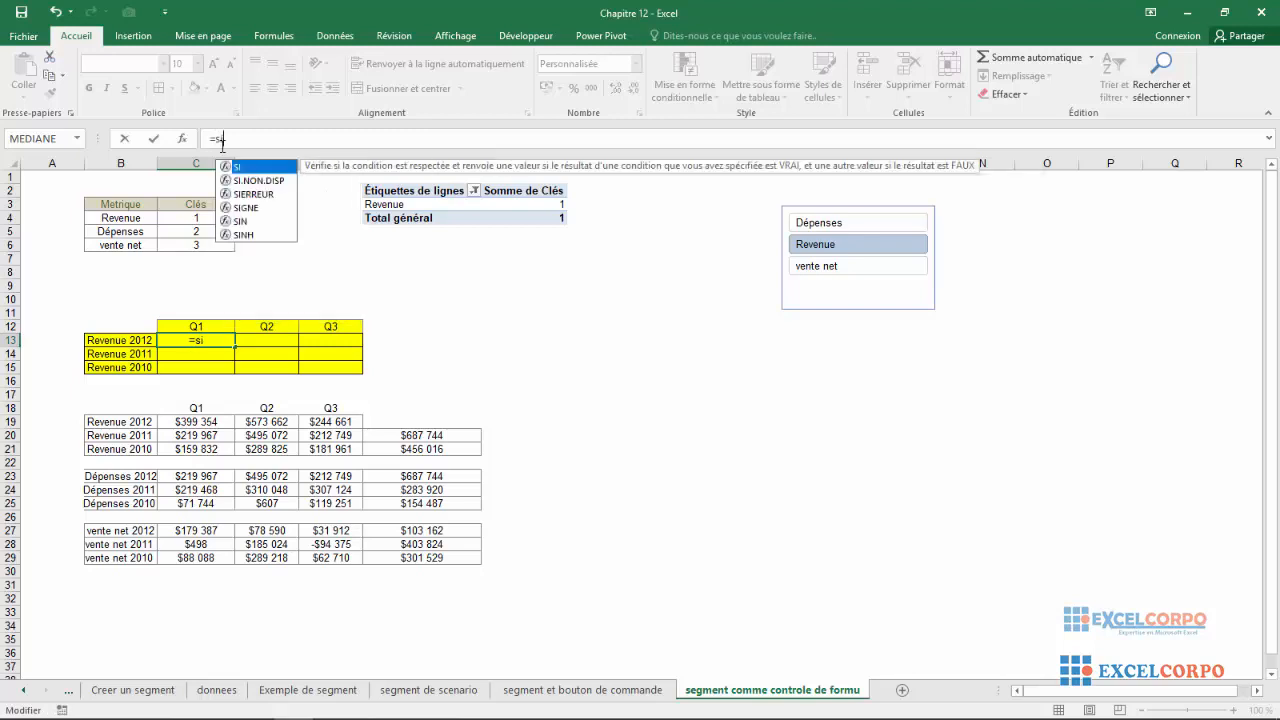
double_click(243, 168)
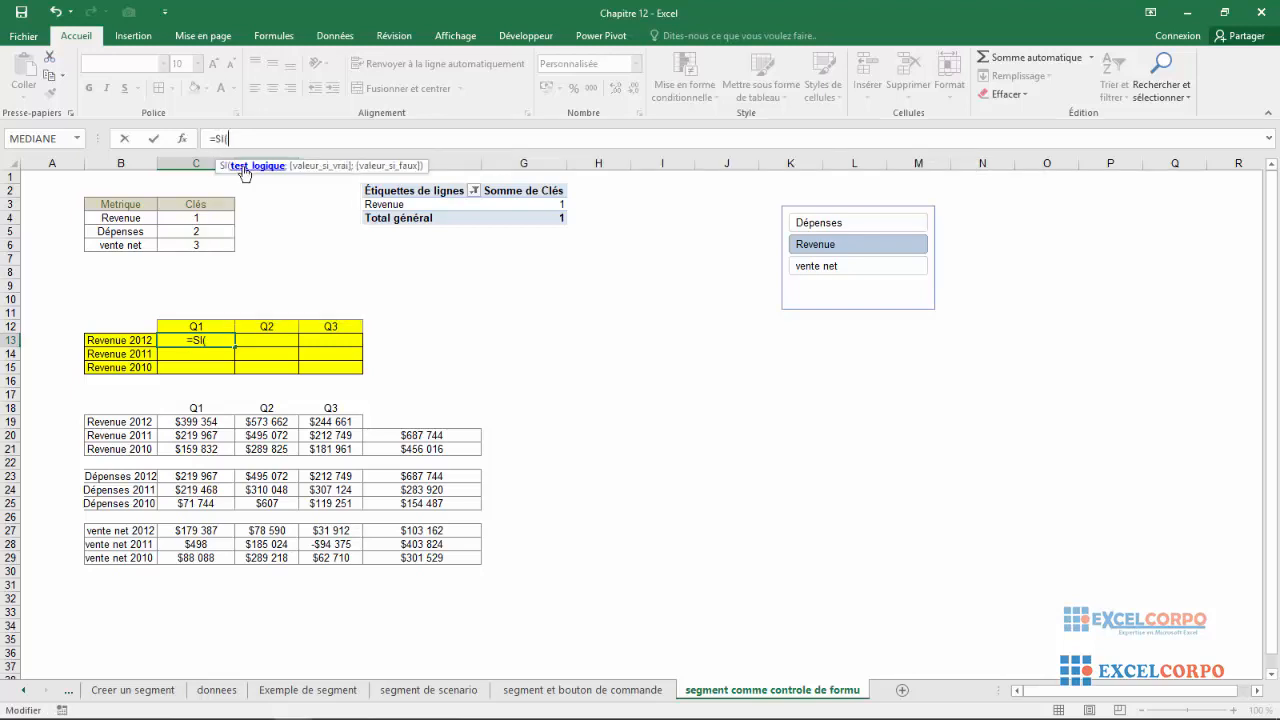
type("G")
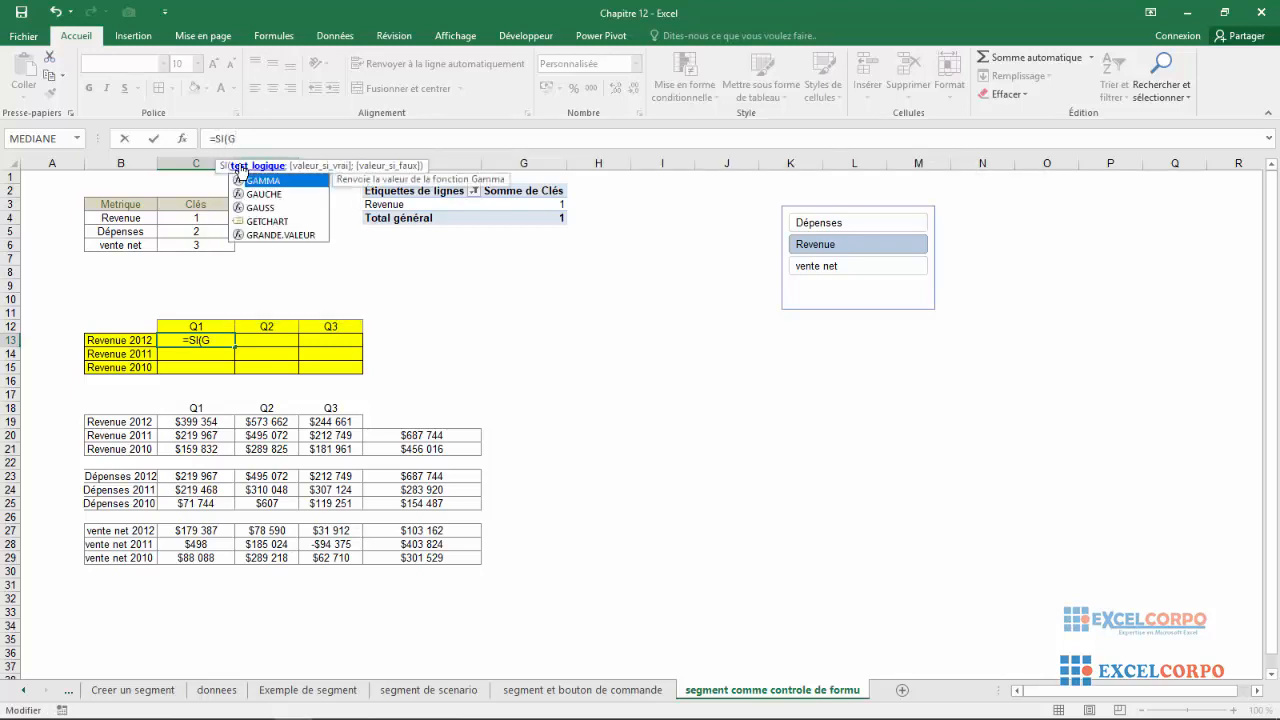
type("3")
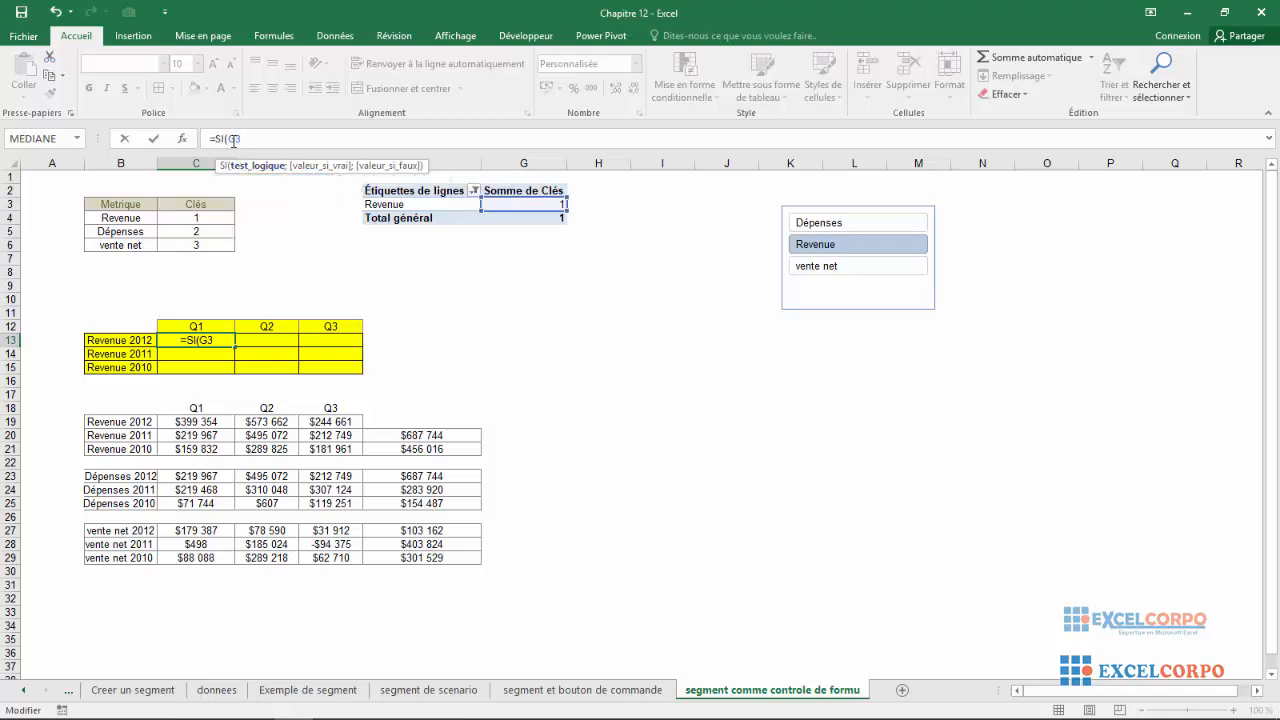
type("$")
type("$3=1;")
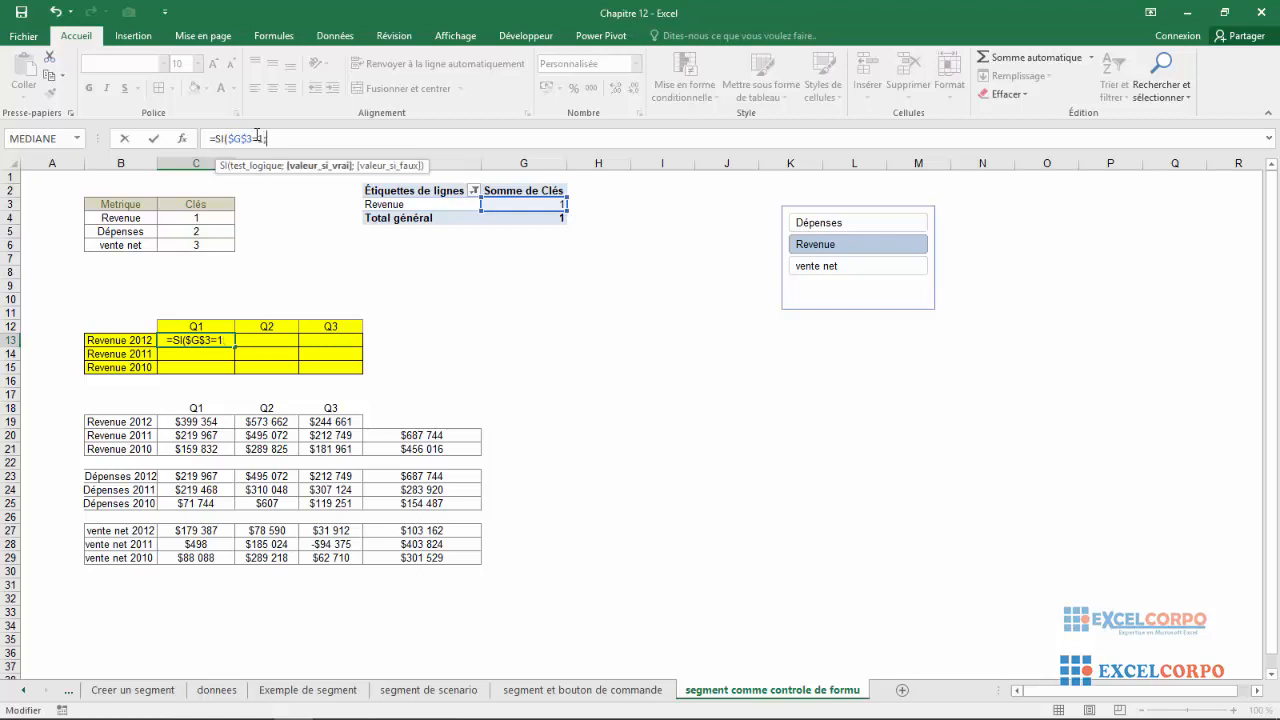
left_click(193, 423)
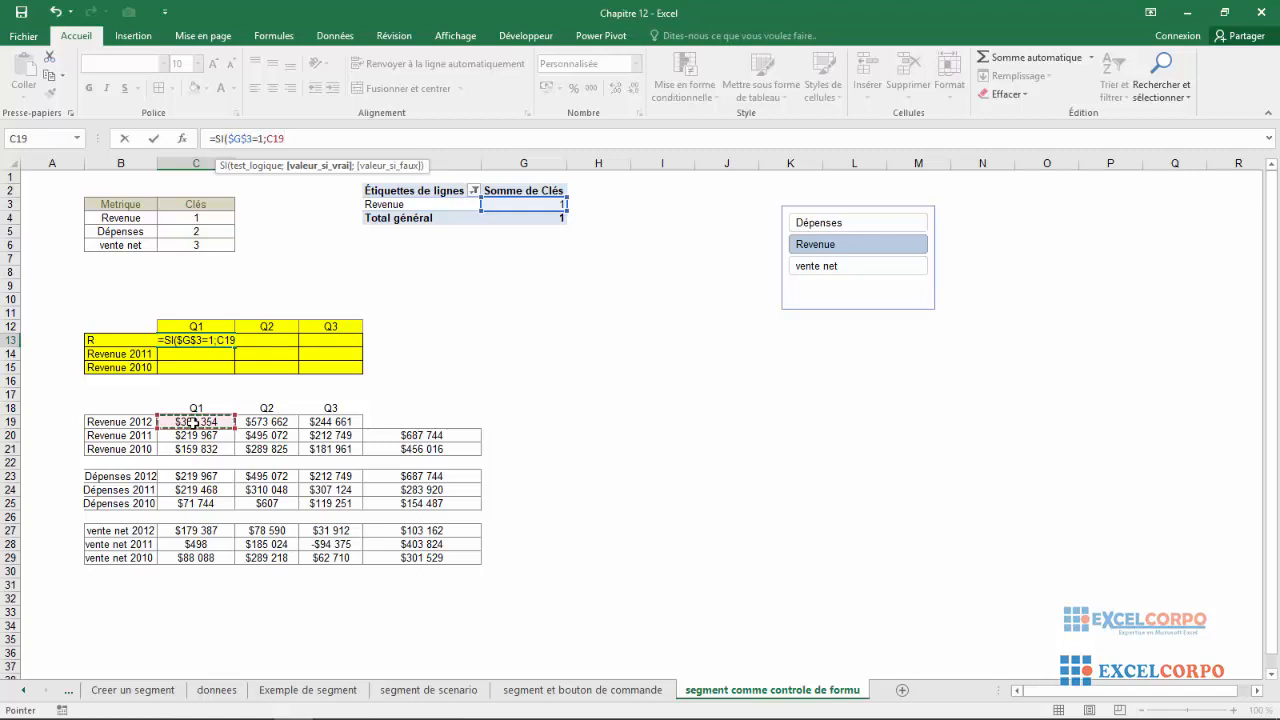
Step: Nest a second SI as the false value in C13's formula, with the logical test $G$3=2
type(";SI(")
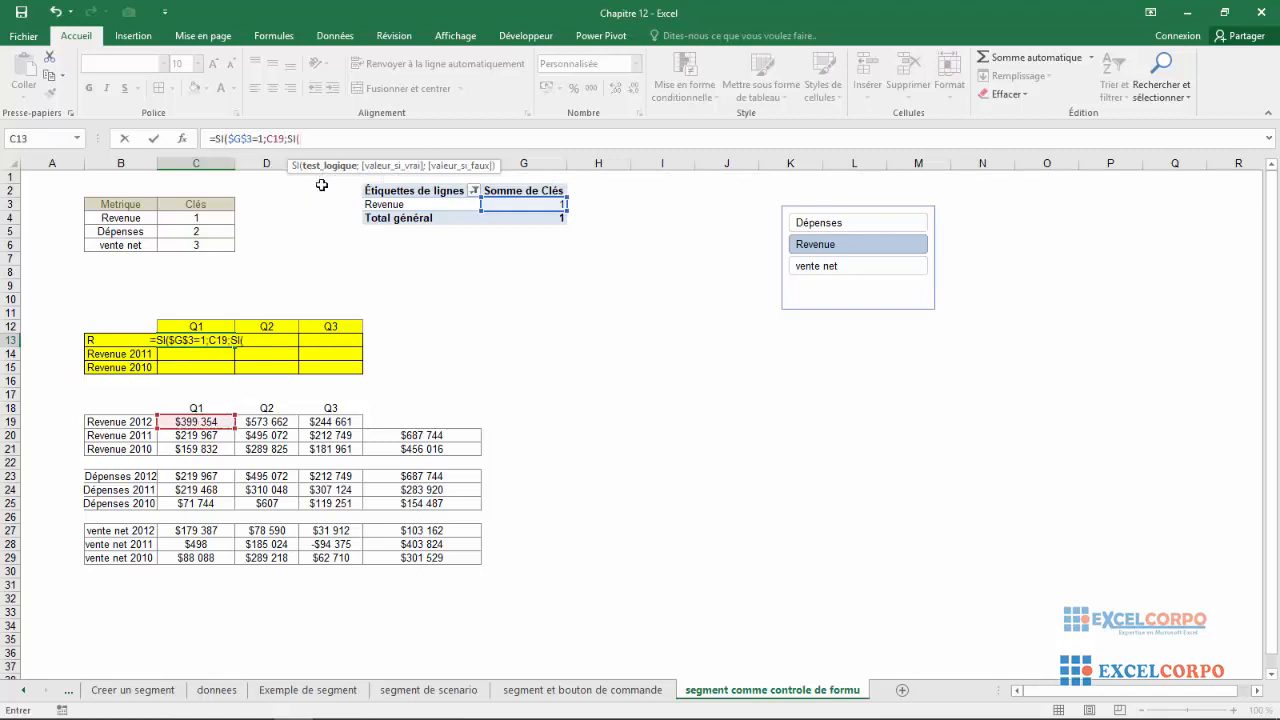
type("G3")
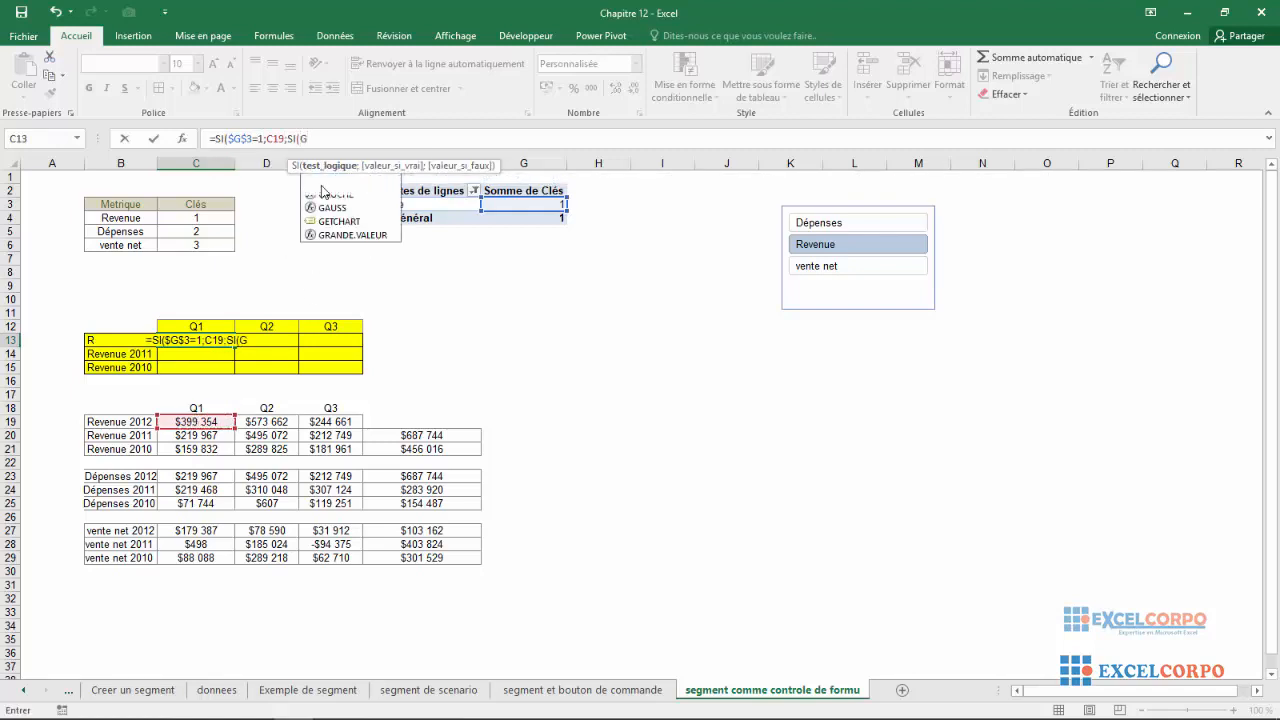
left_click(302, 138)
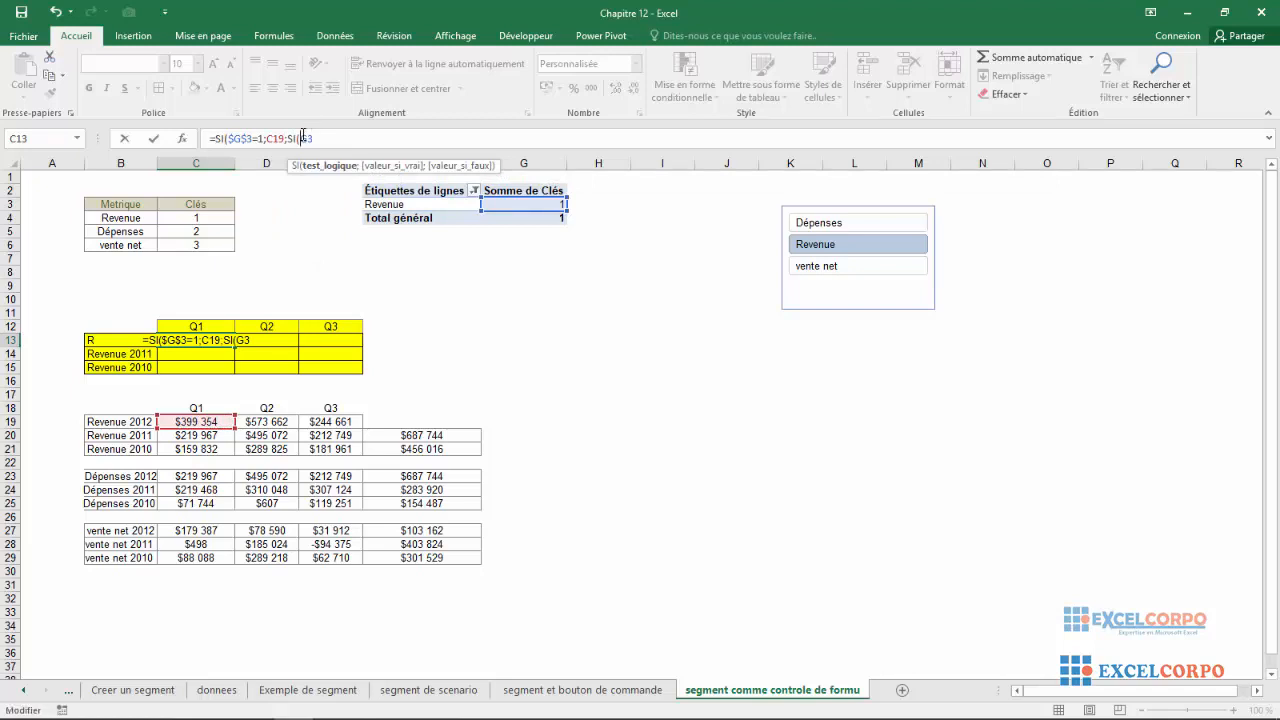
type("$")
left_click(314, 138)
type("$3=")
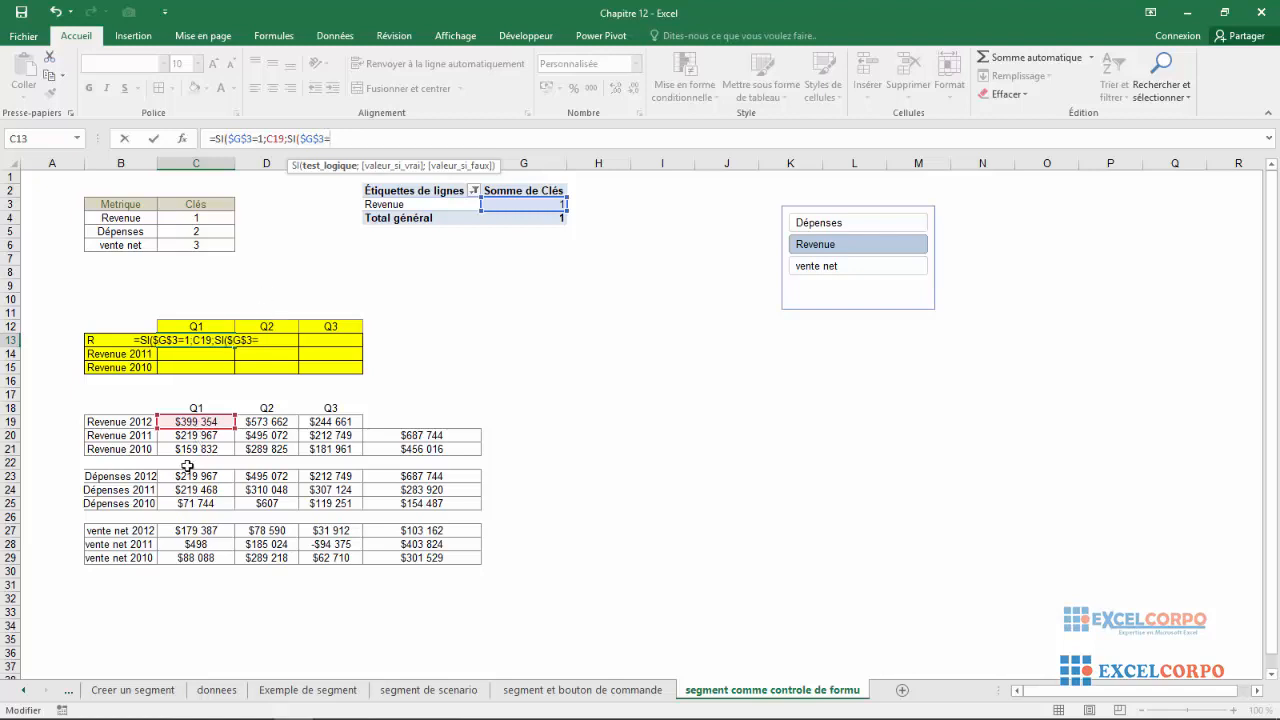
type("2;")
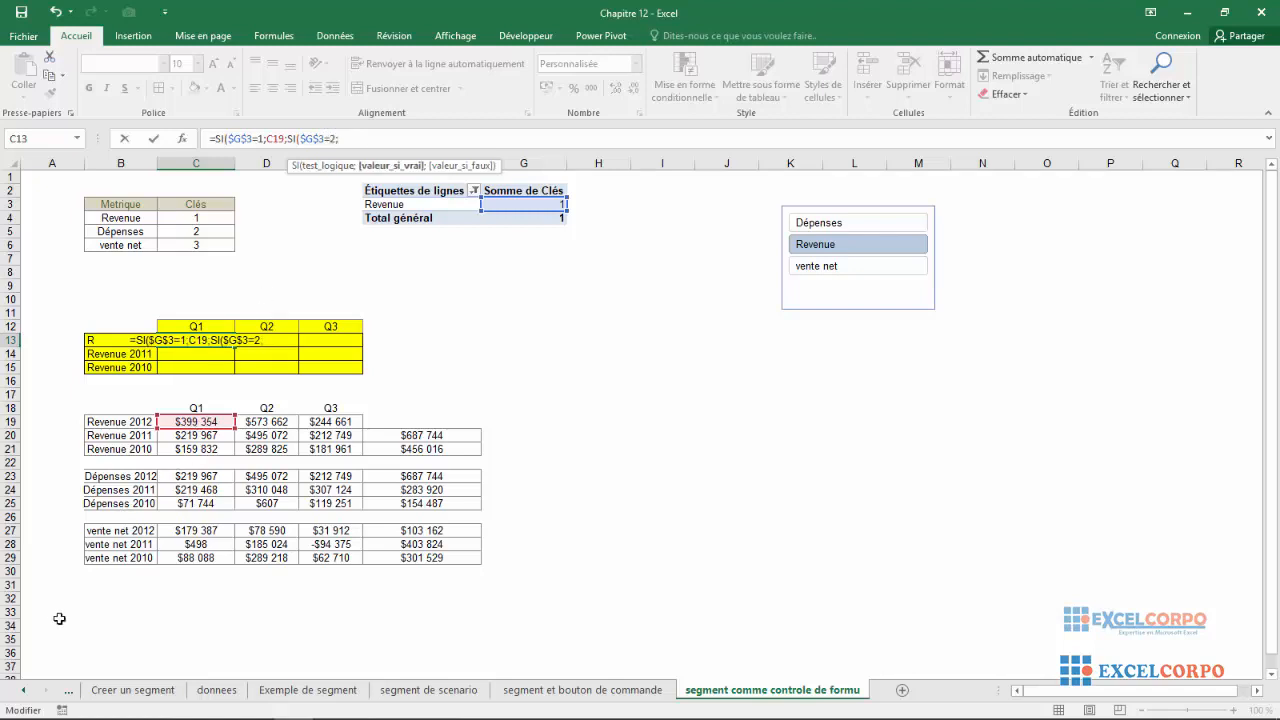
Step: Complete C13's nested SI so it returns C23 (Q1 Dépenses 2012) when true and C27 (Q1 vente net 2012) otherwise
left_click(194, 476)
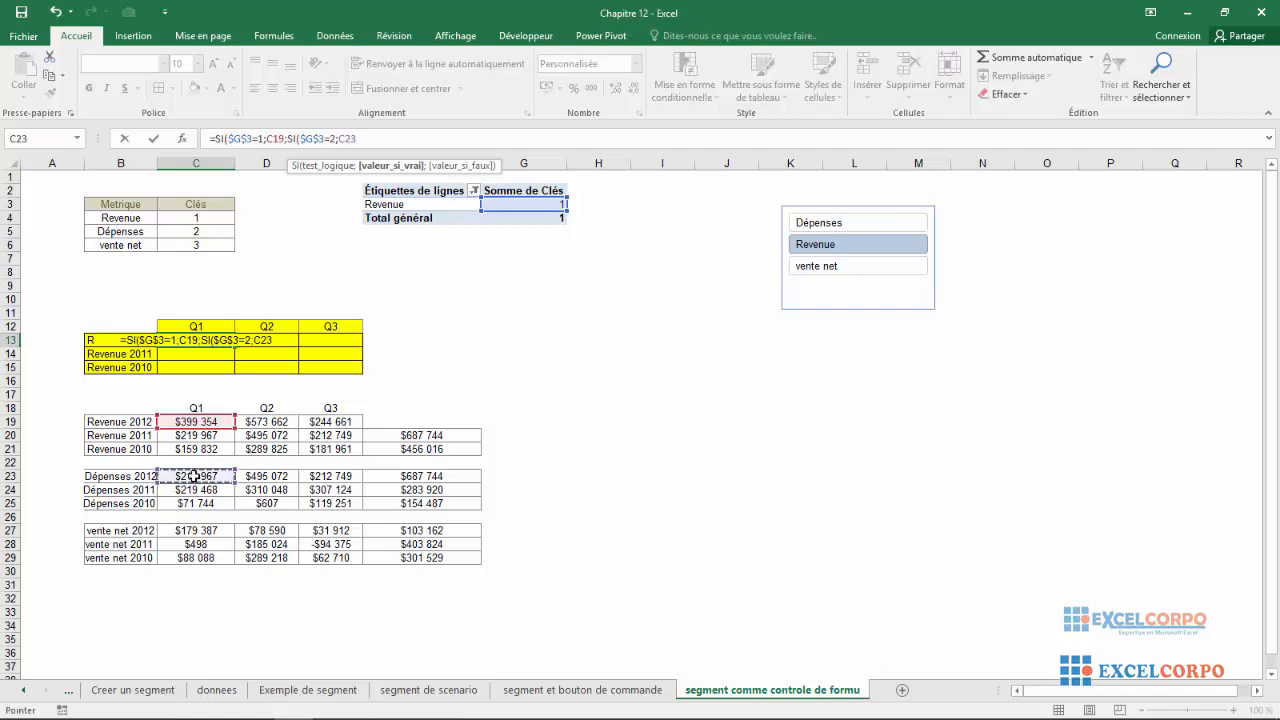
type(";")
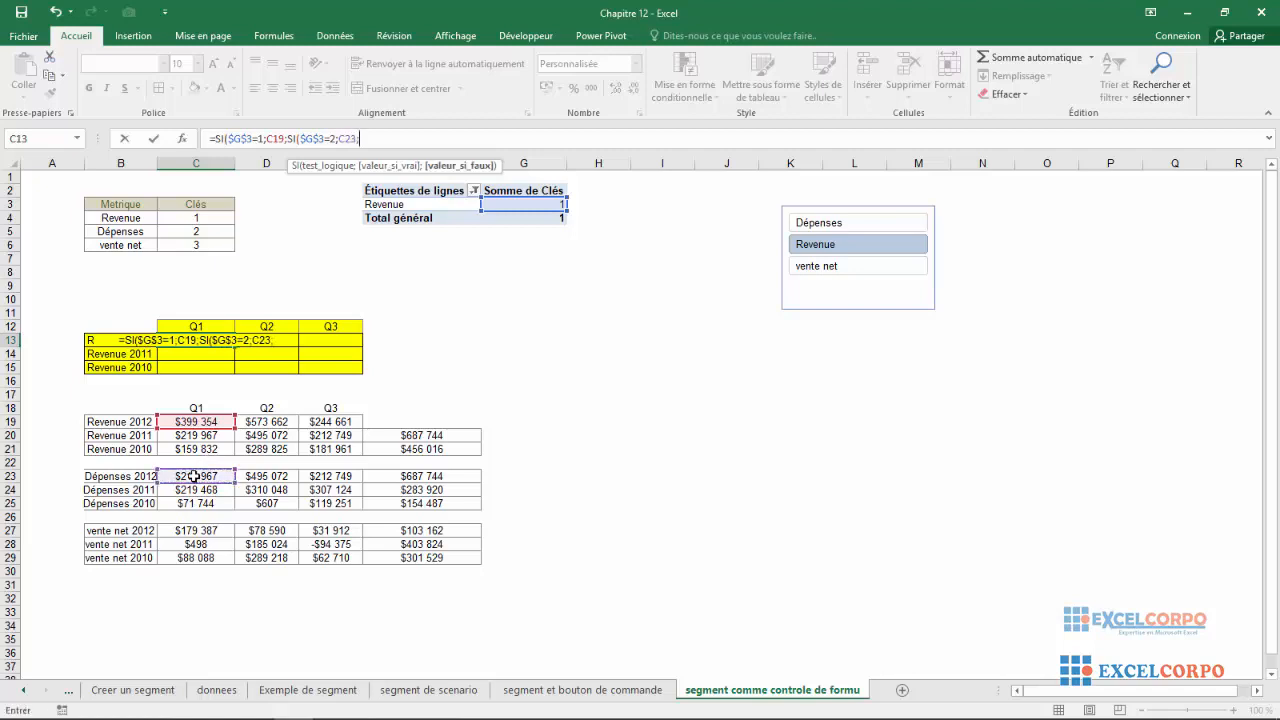
left_click(187, 530)
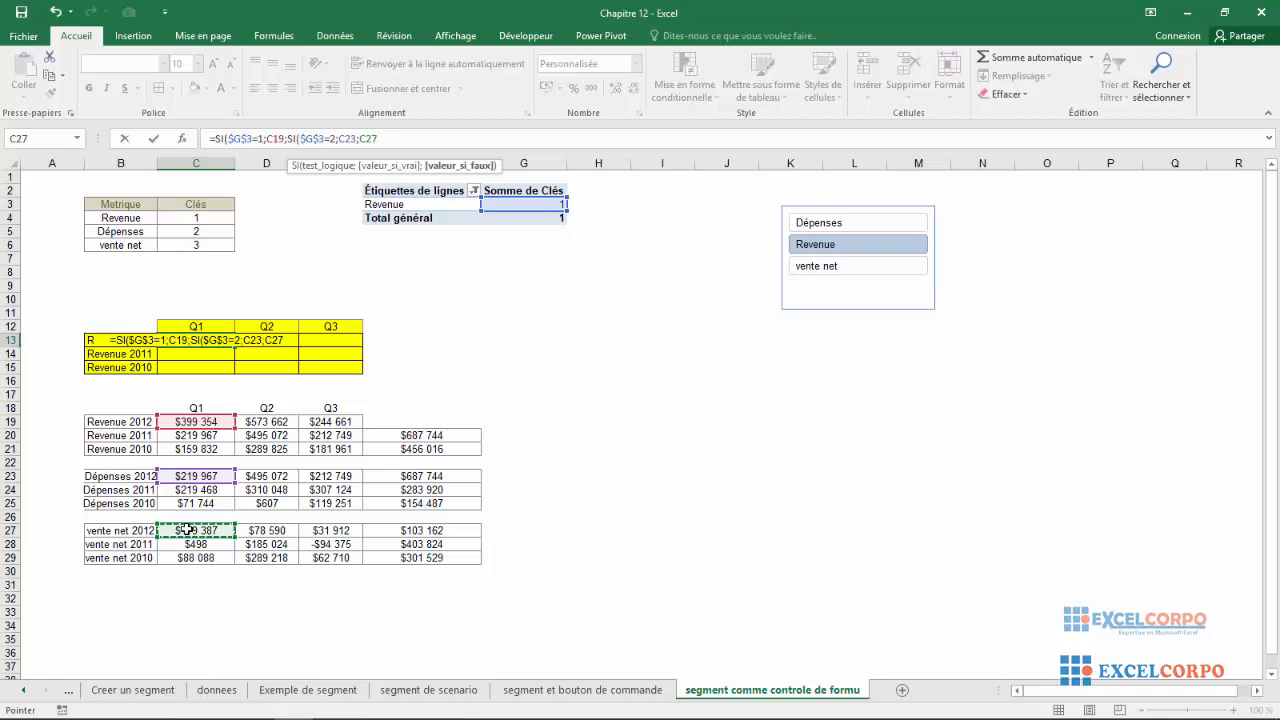
type("))")
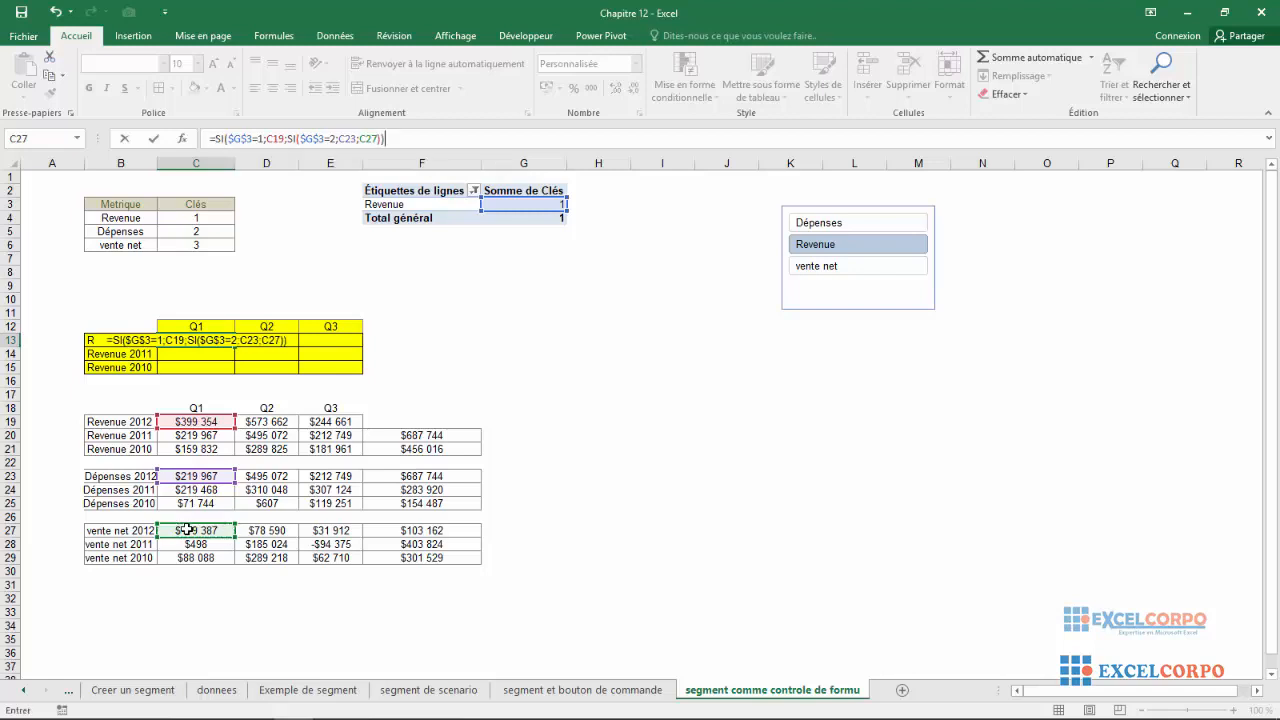
key("Return")
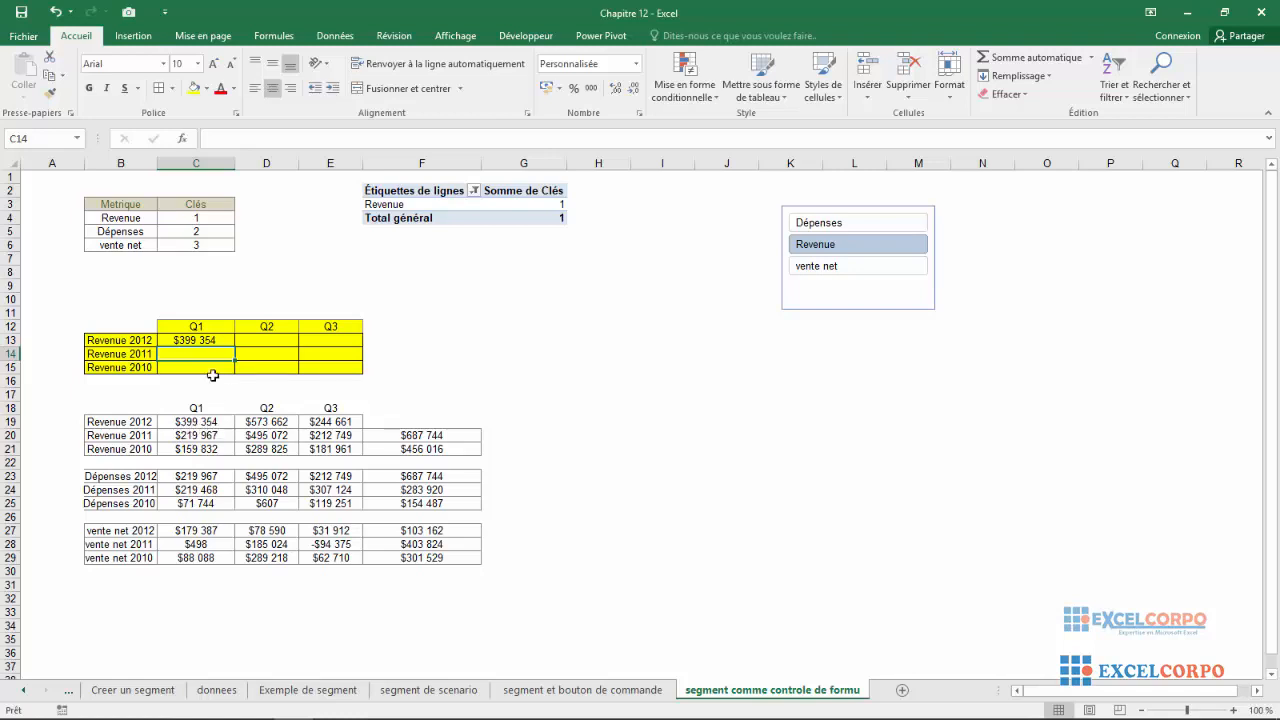
Step: Fill C13's formula down to C15 and check the copied formulas in C14 and C15
left_click(209, 341)
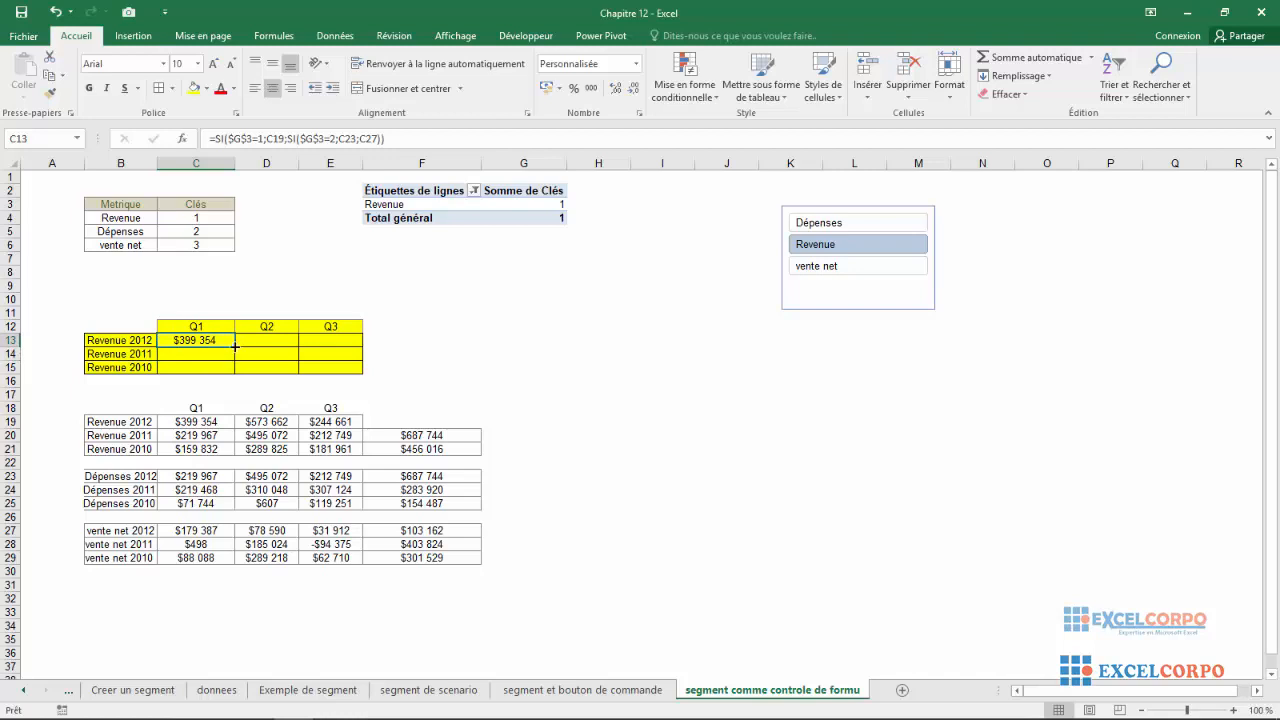
left_click_drag(236, 346, 232, 378)
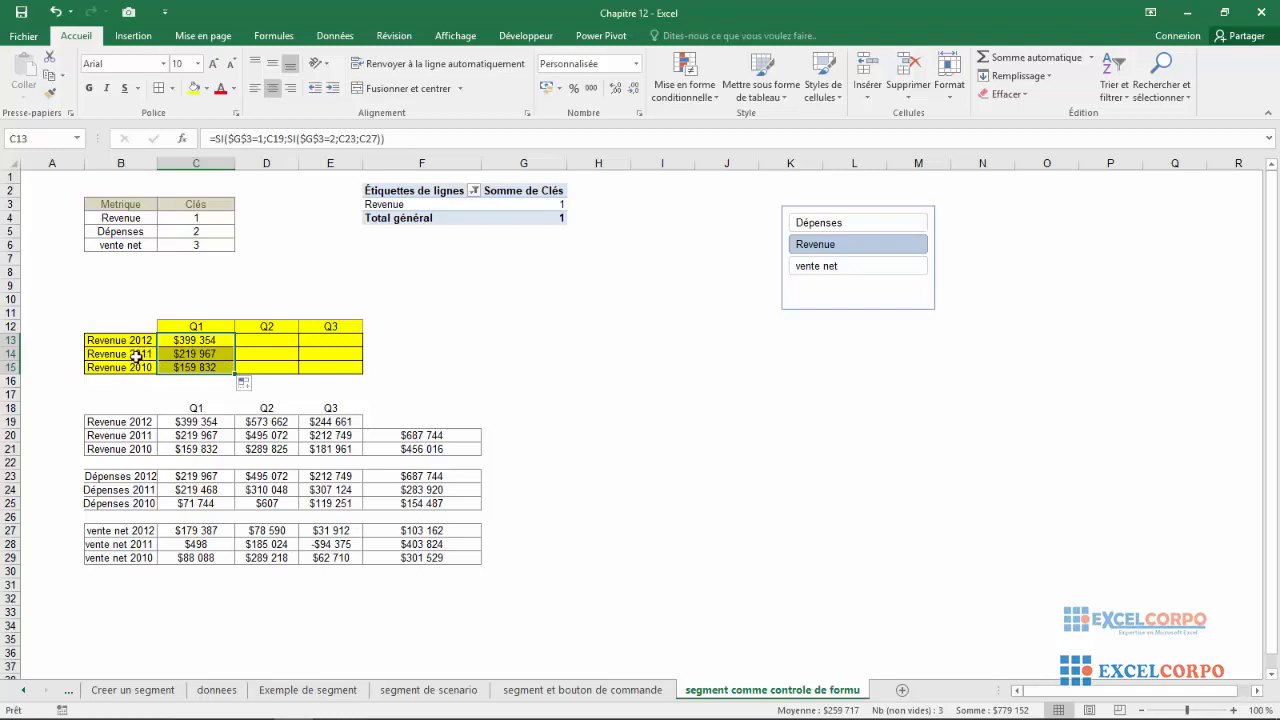
left_click(206, 356)
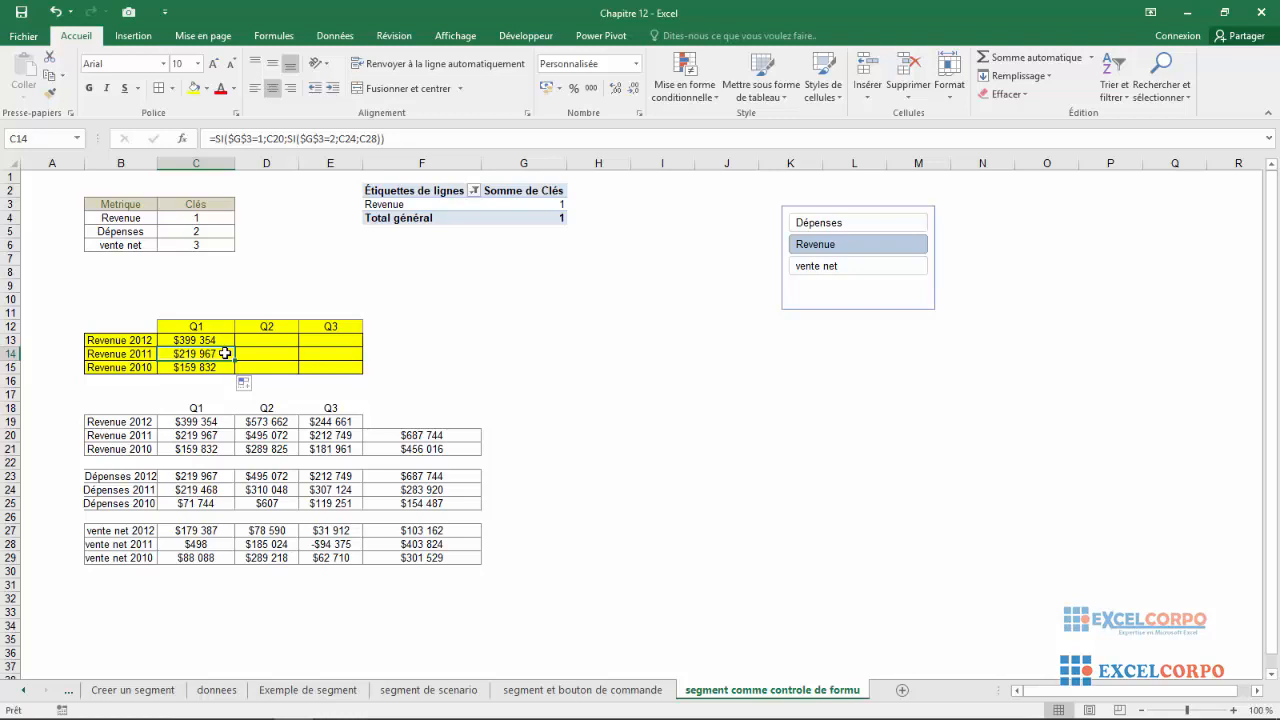
left_click(205, 369)
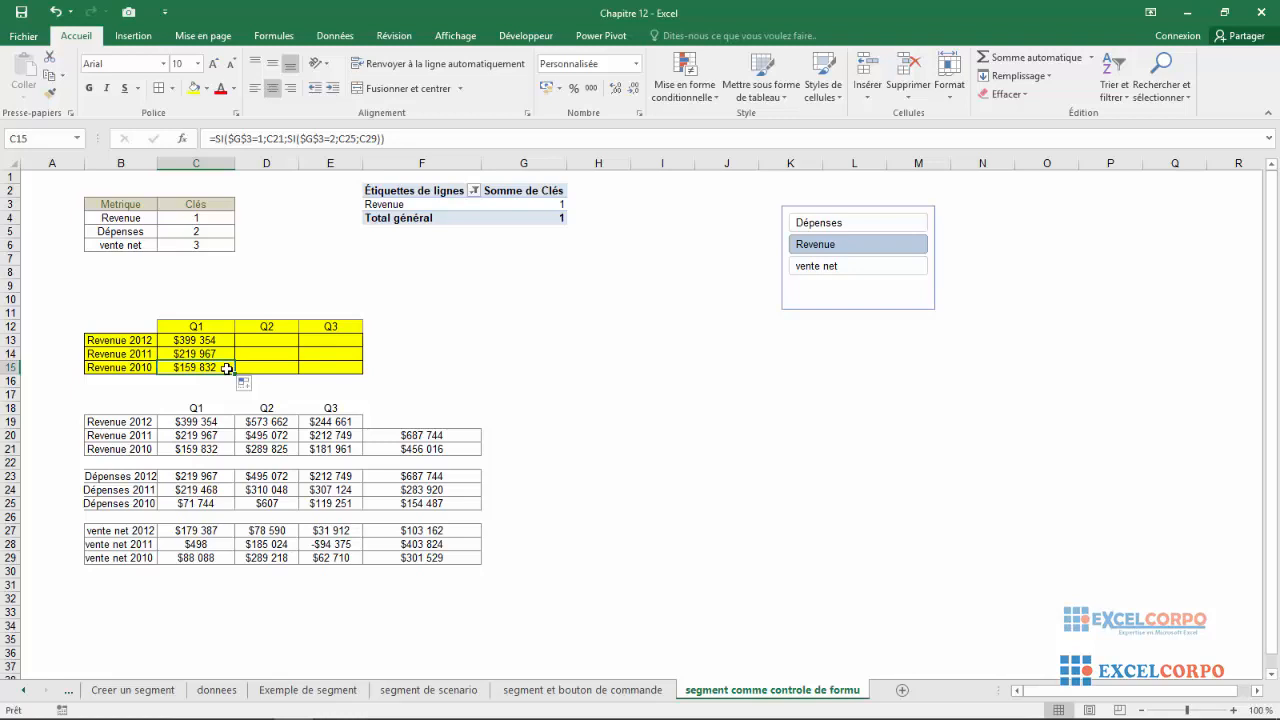
Step: Copy the full text of C13's formula, leaving the cell unchanged
left_click(208, 340)
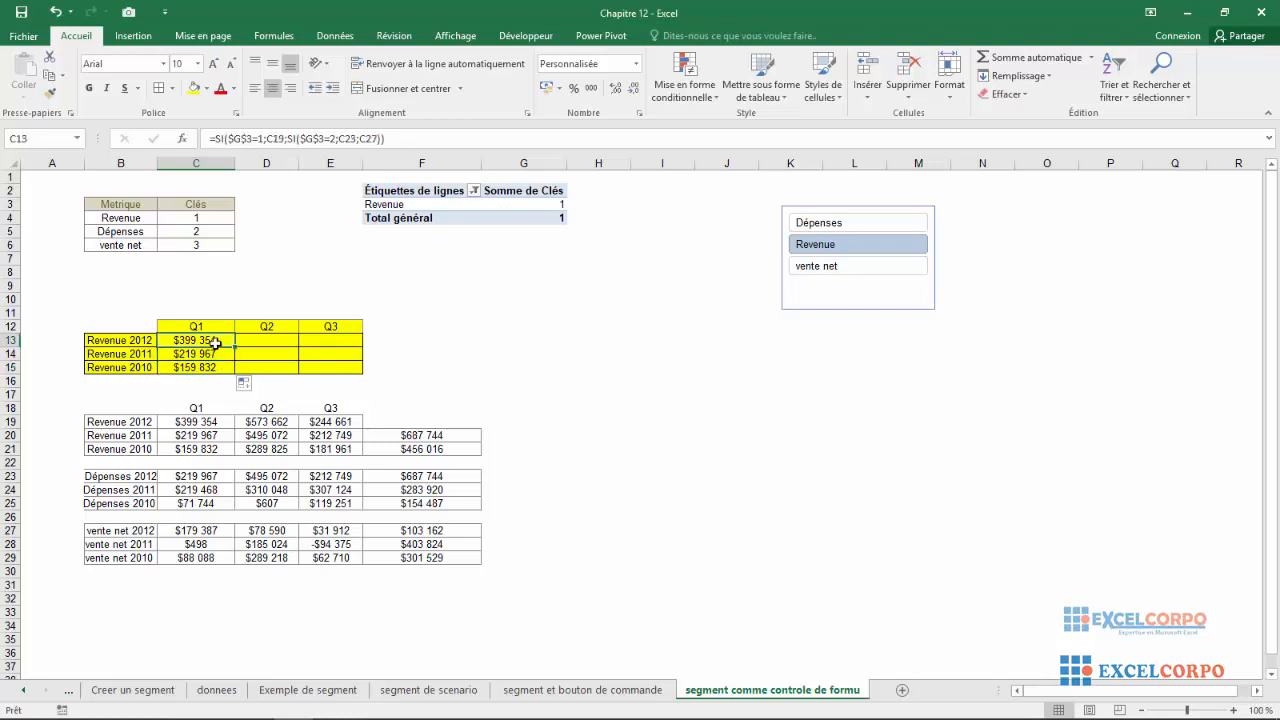
left_click_drag(392, 138, 183, 147)
left_click(183, 147)
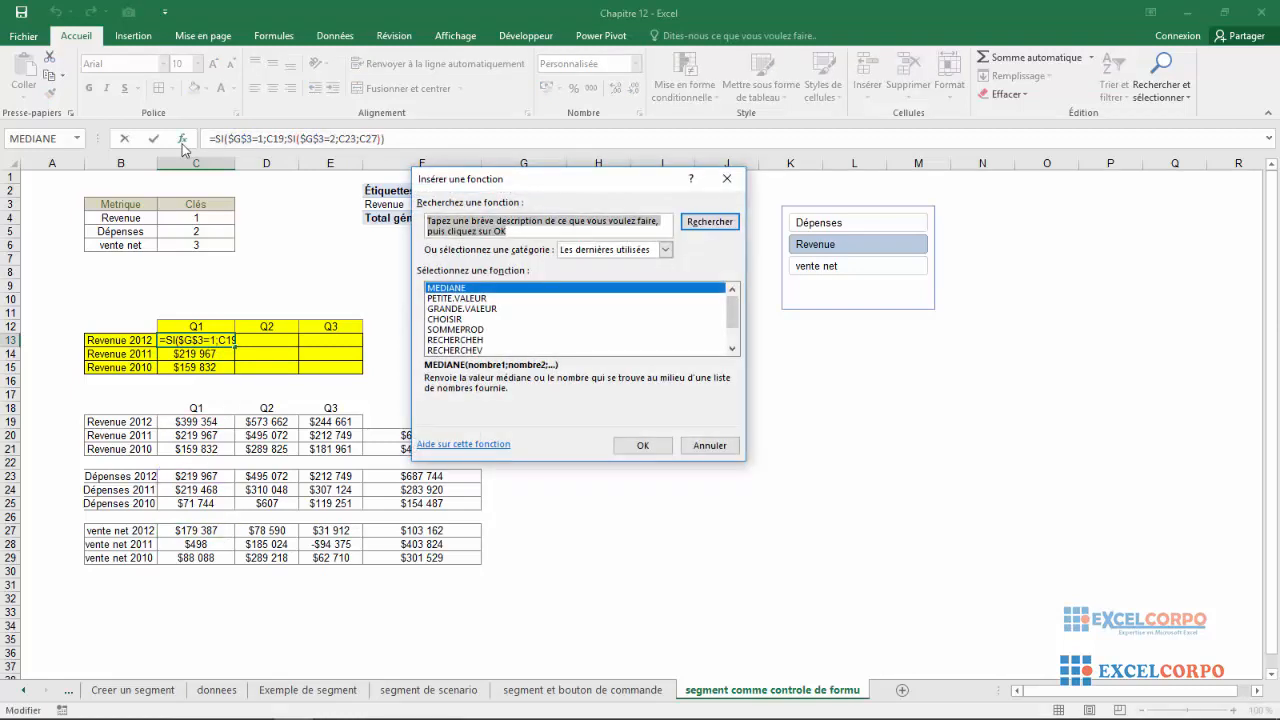
left_click(726, 178)
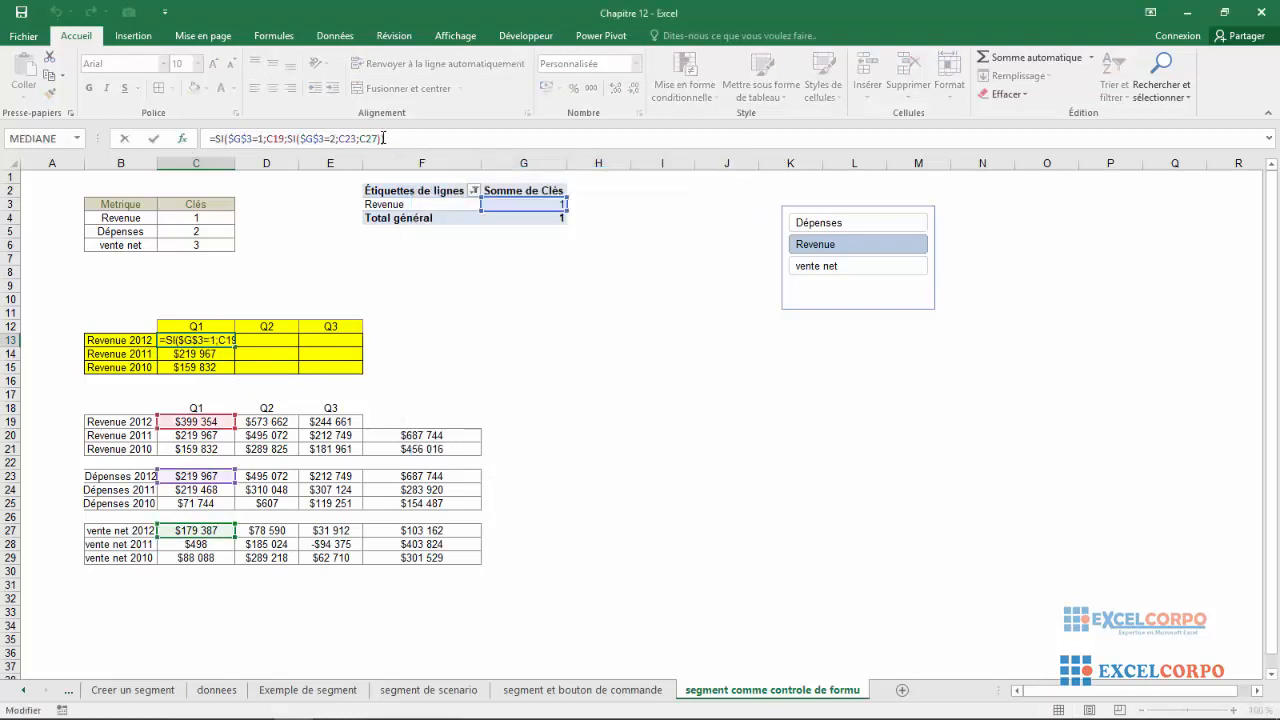
left_click_drag(386, 138, 300, 138)
left_click_drag(186, 140, 182, 141)
key("ctrl+c")
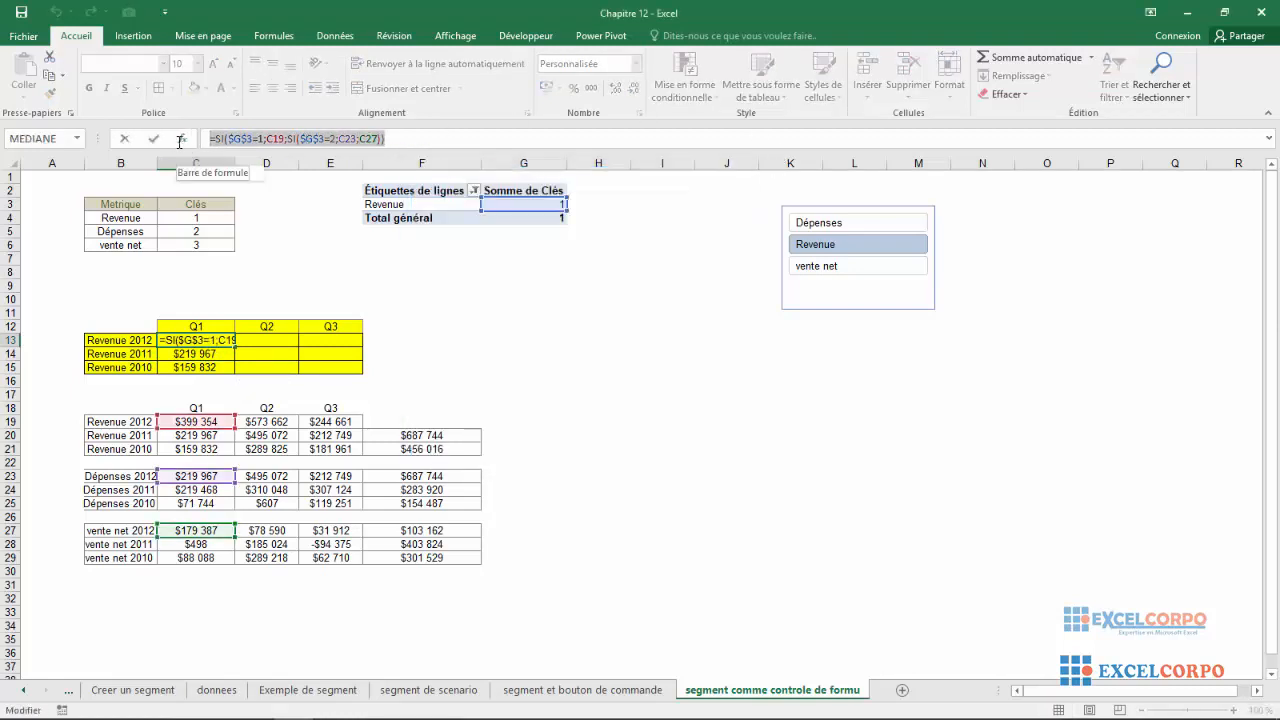
key("Return")
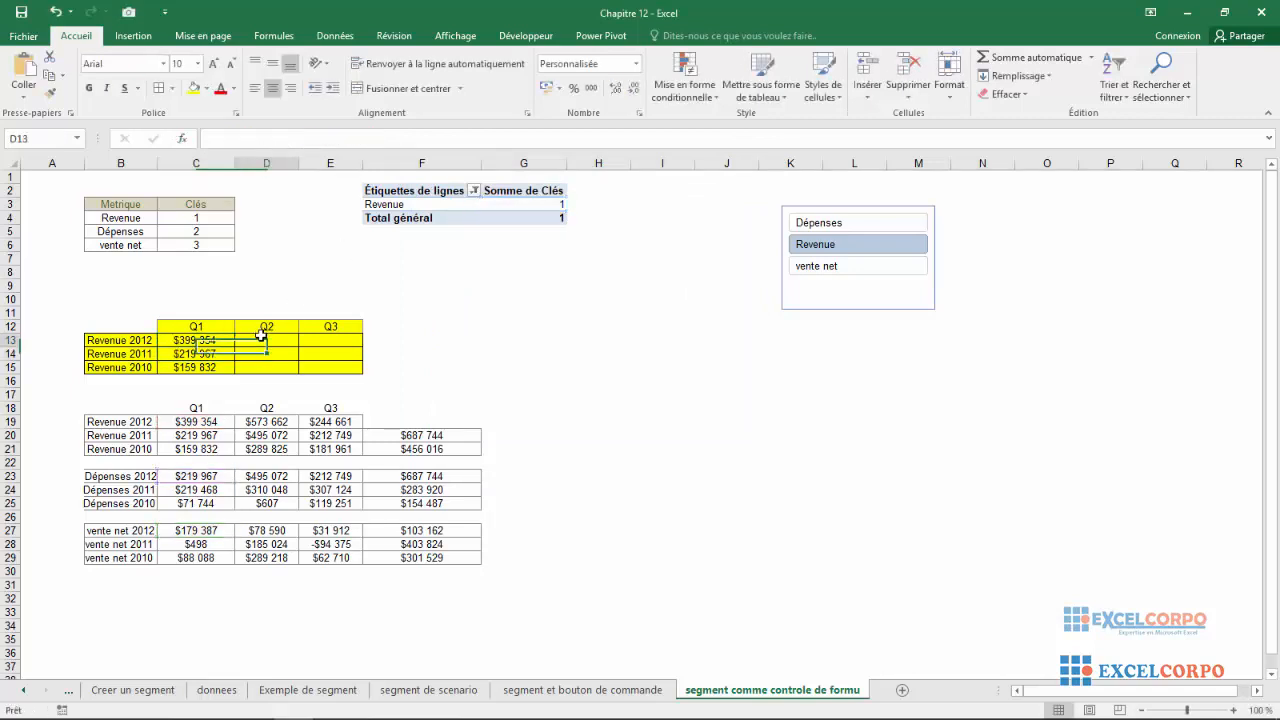
Step: Paste the copied formula text into D13 and change the first SI's true value from C19 to D19
left_click(262, 336)
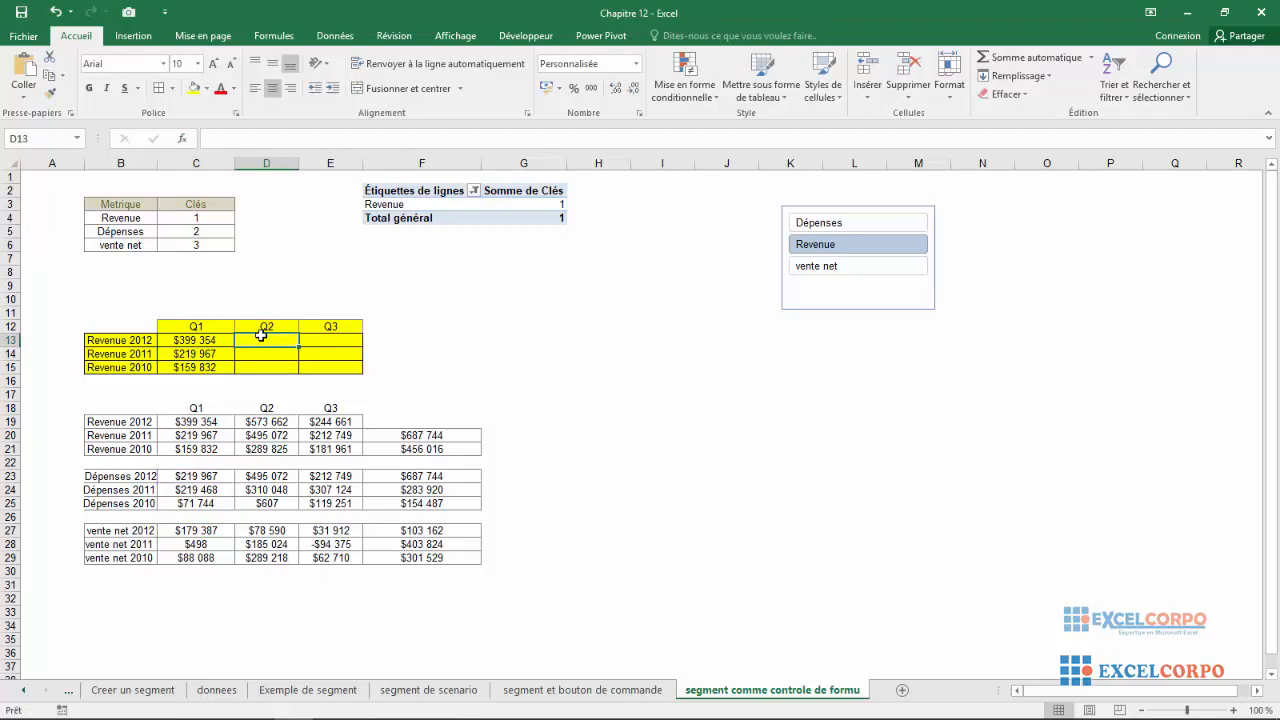
left_click(214, 143)
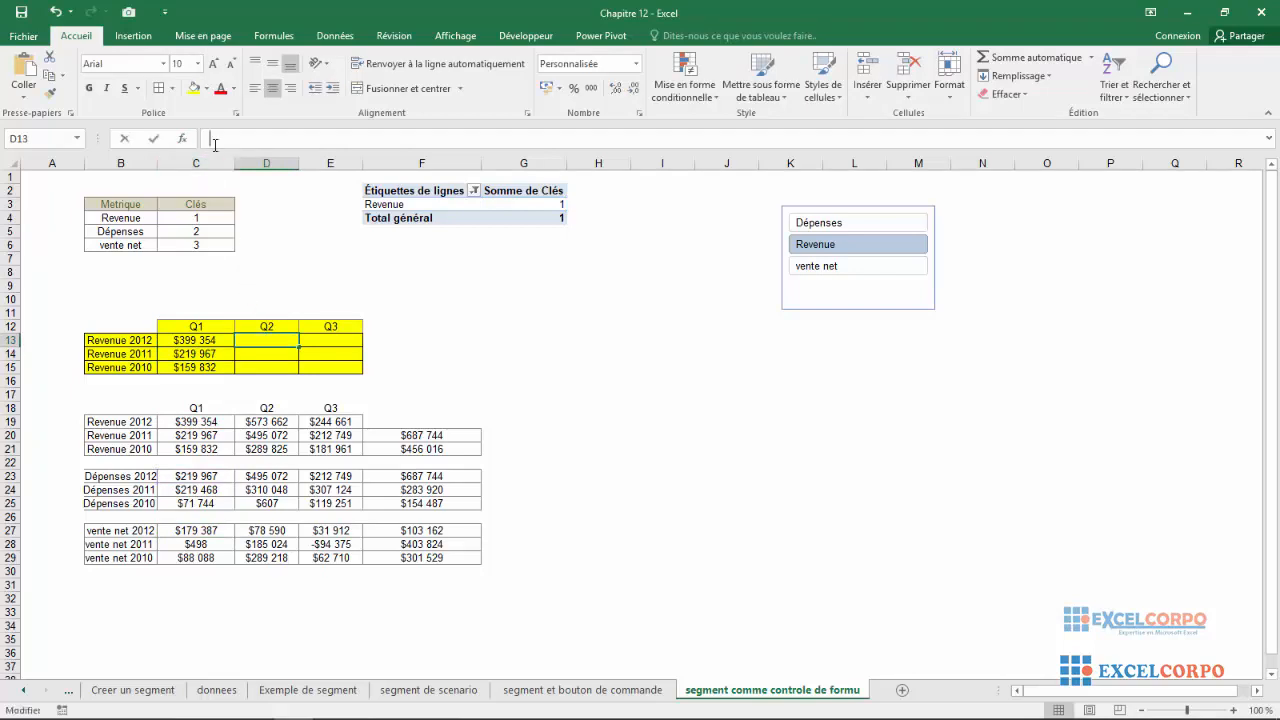
key("ctrl+v")
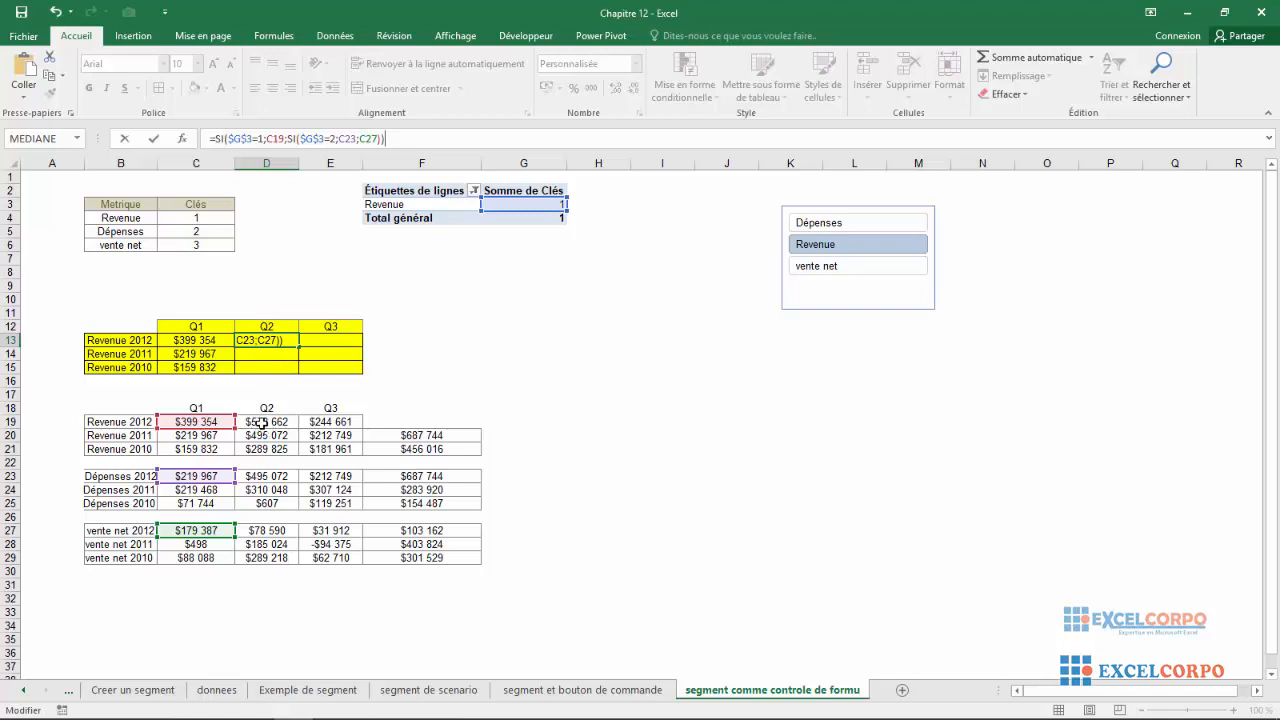
left_click(273, 141)
key("BackSpace")
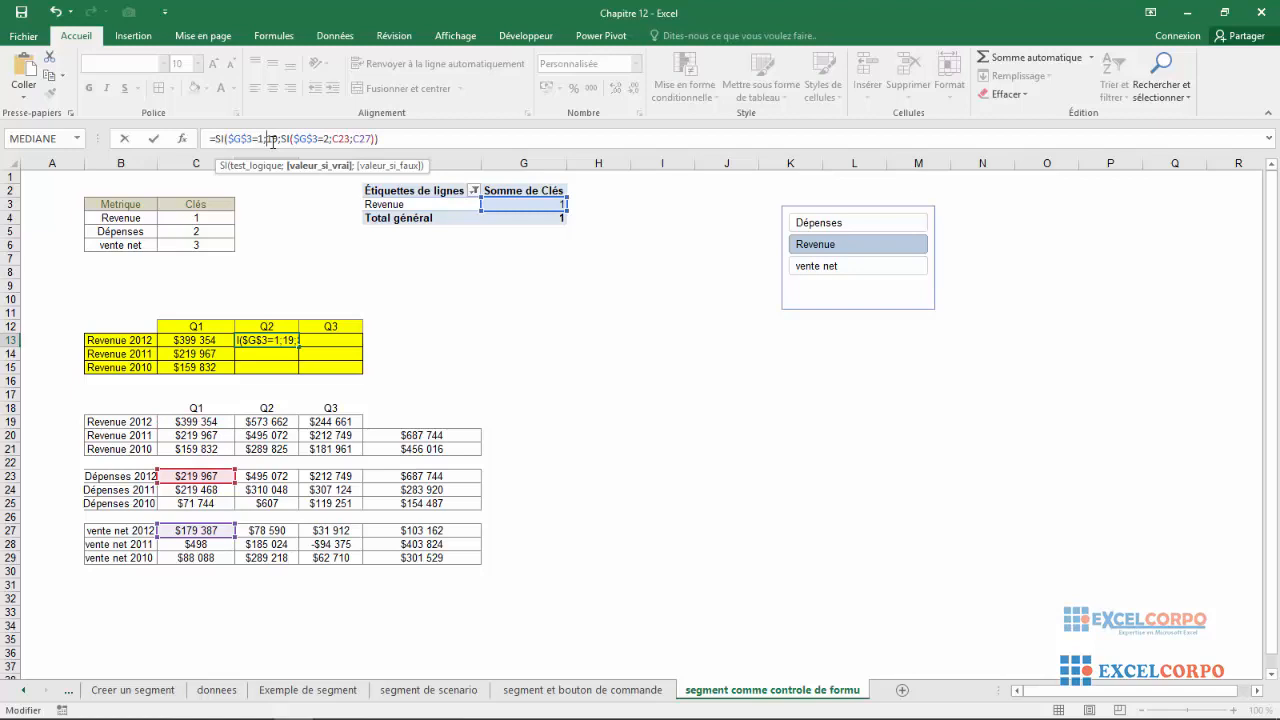
type("D")
Step: Change the nested SI's true value in D13's formula from C23 to D23
key("Right")
key("Right")
key("Right")
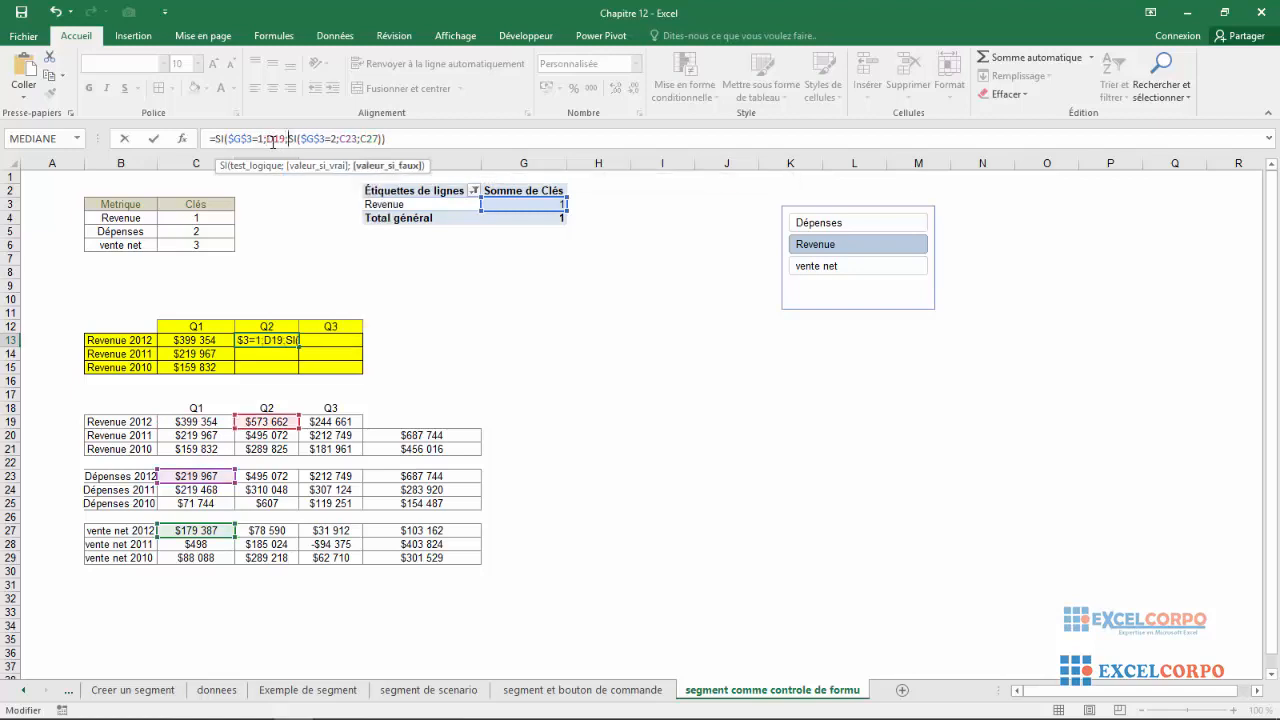
key("Right")
key("Right")
key("Right")
key("Right")
key("Right")
key("Right")
key("Right")
key("Right")
key("Right")
key("Right")
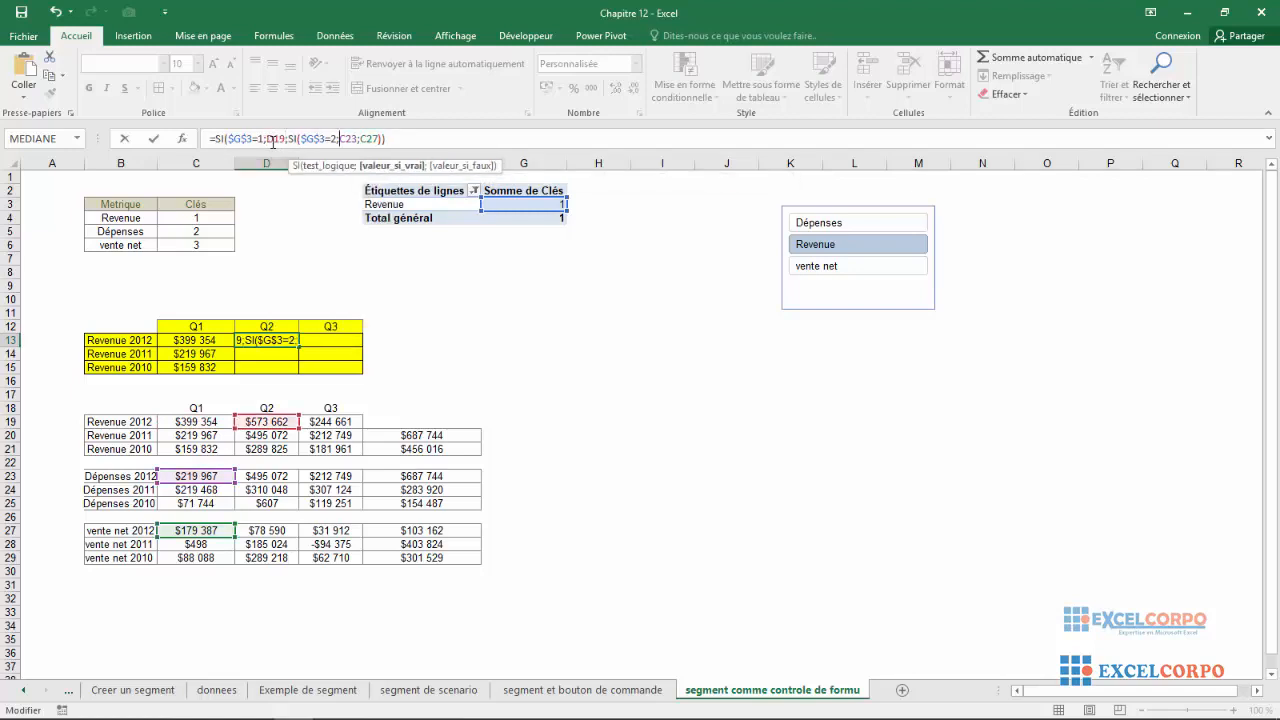
key("Right")
key("BackSpace")
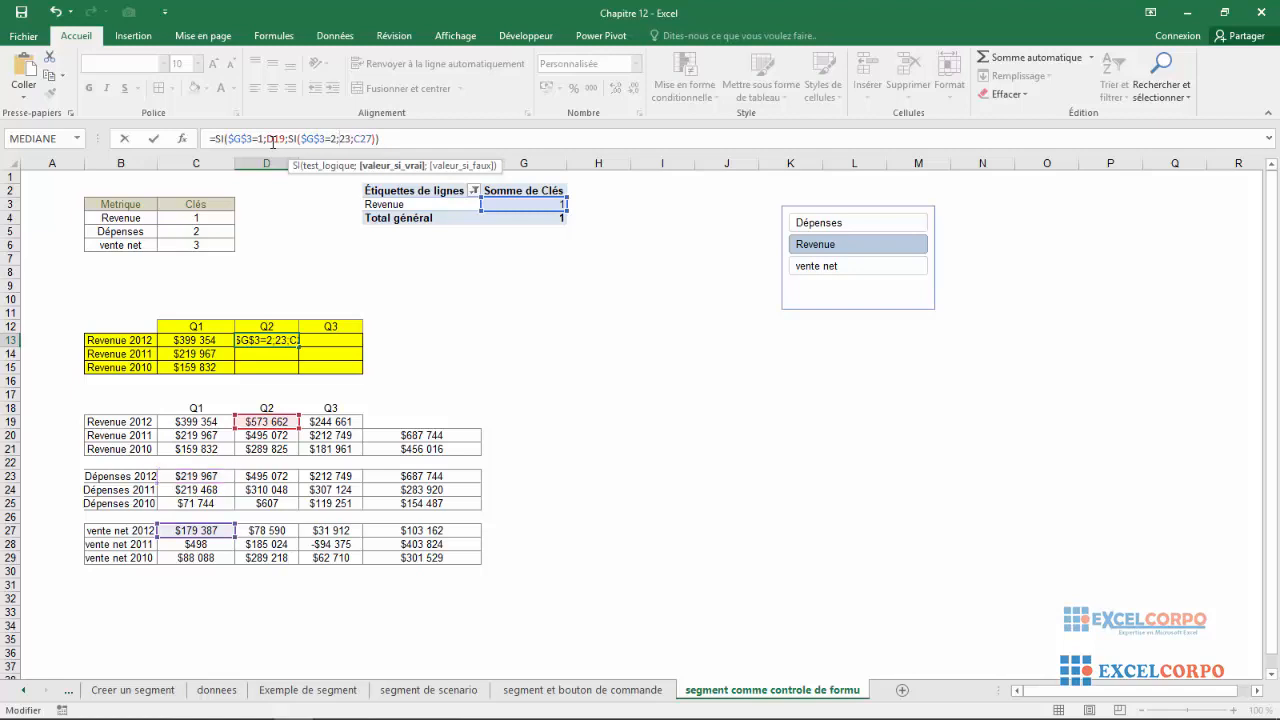
type("D")
key("Right")
key("Right")
key("Right")
key("Right")
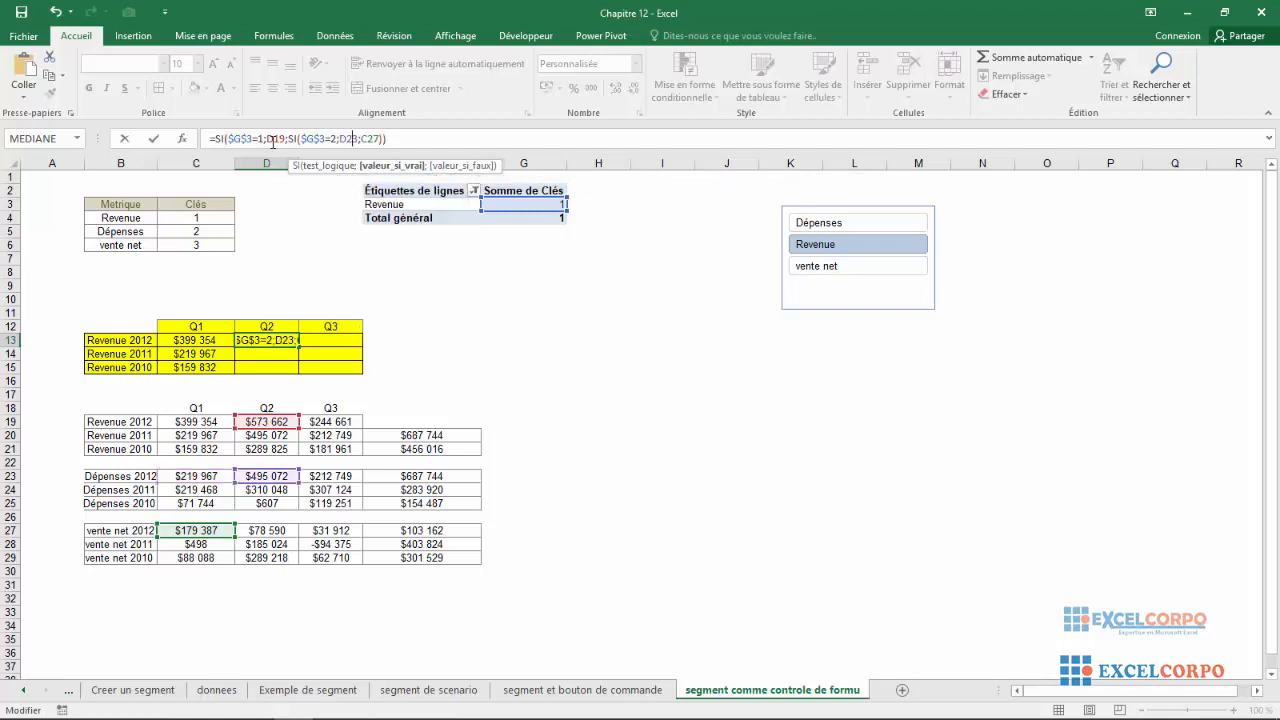
Step: Change the nested SI's false value in D13's formula to D27 and fill the formula down to D15
key("BackSpace")
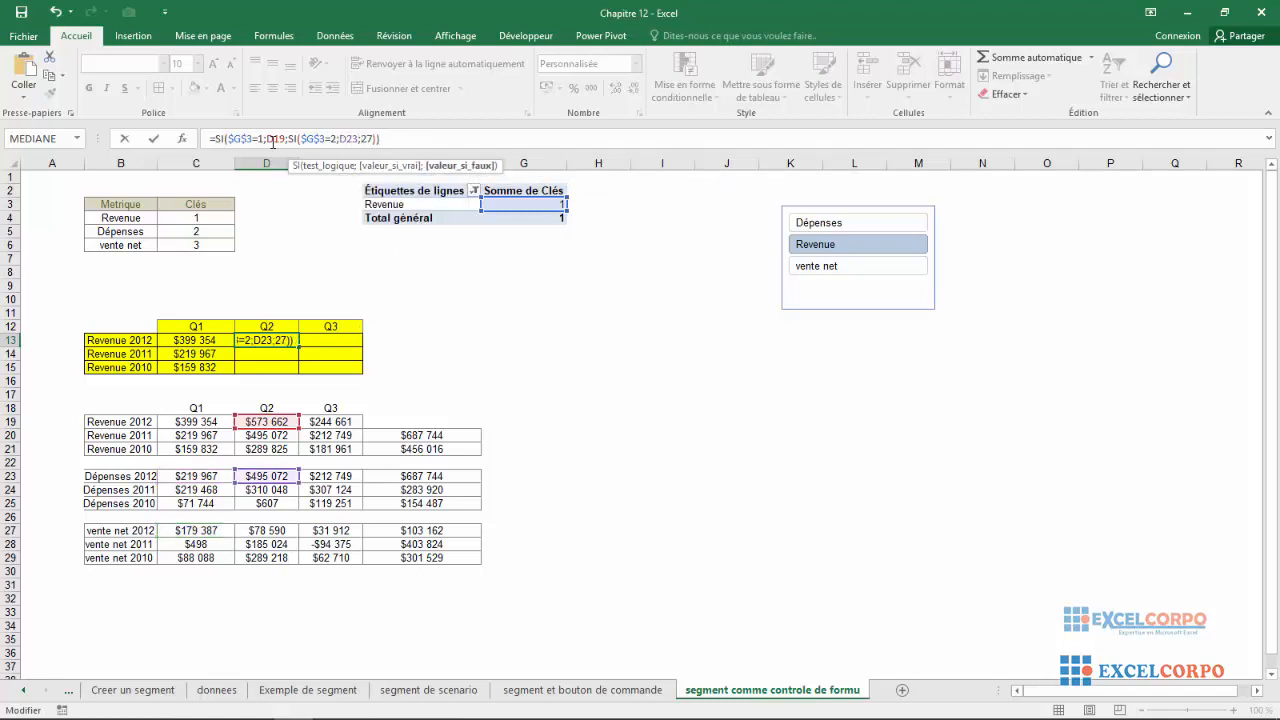
type("D")
key("Return")
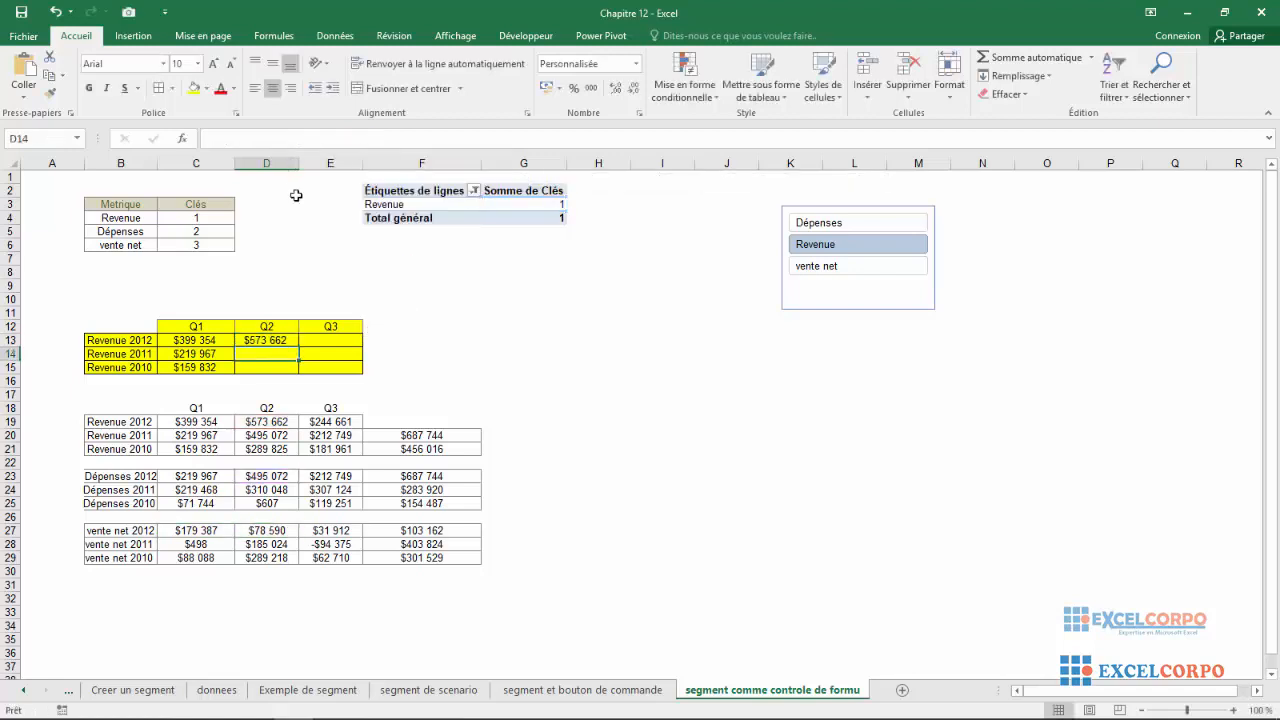
left_click(266, 340)
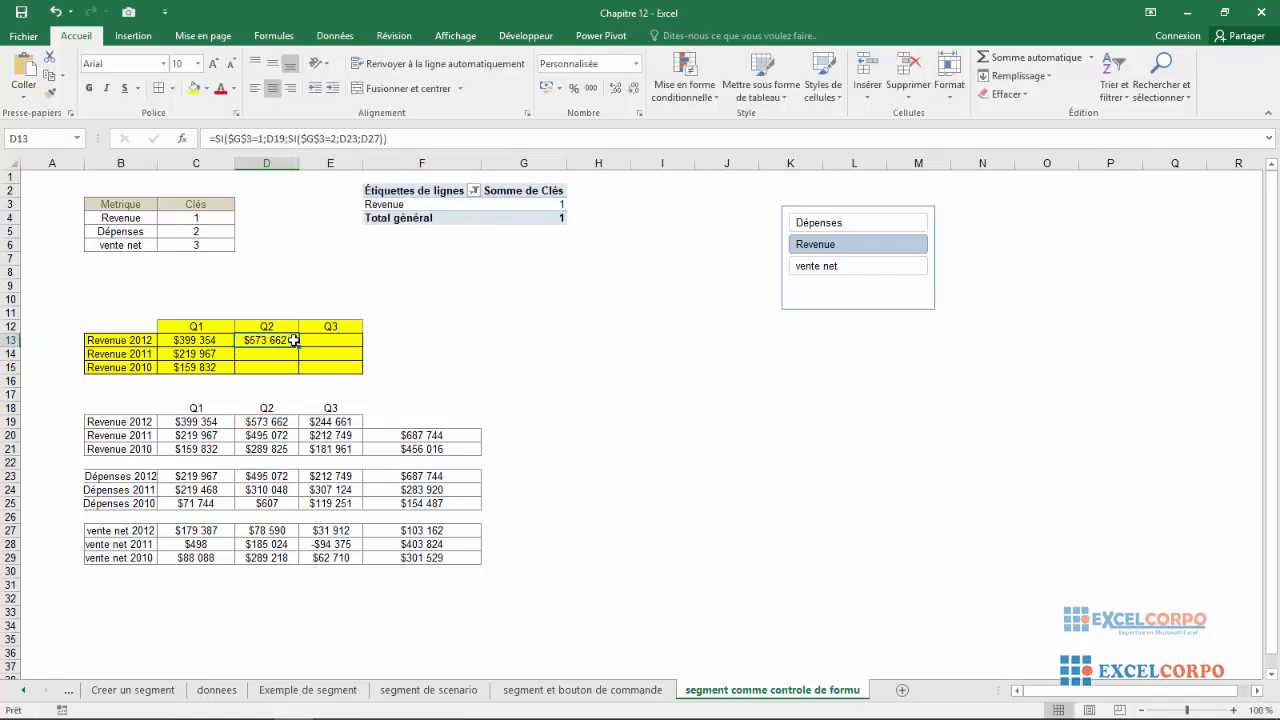
left_click_drag(294, 341, 297, 374)
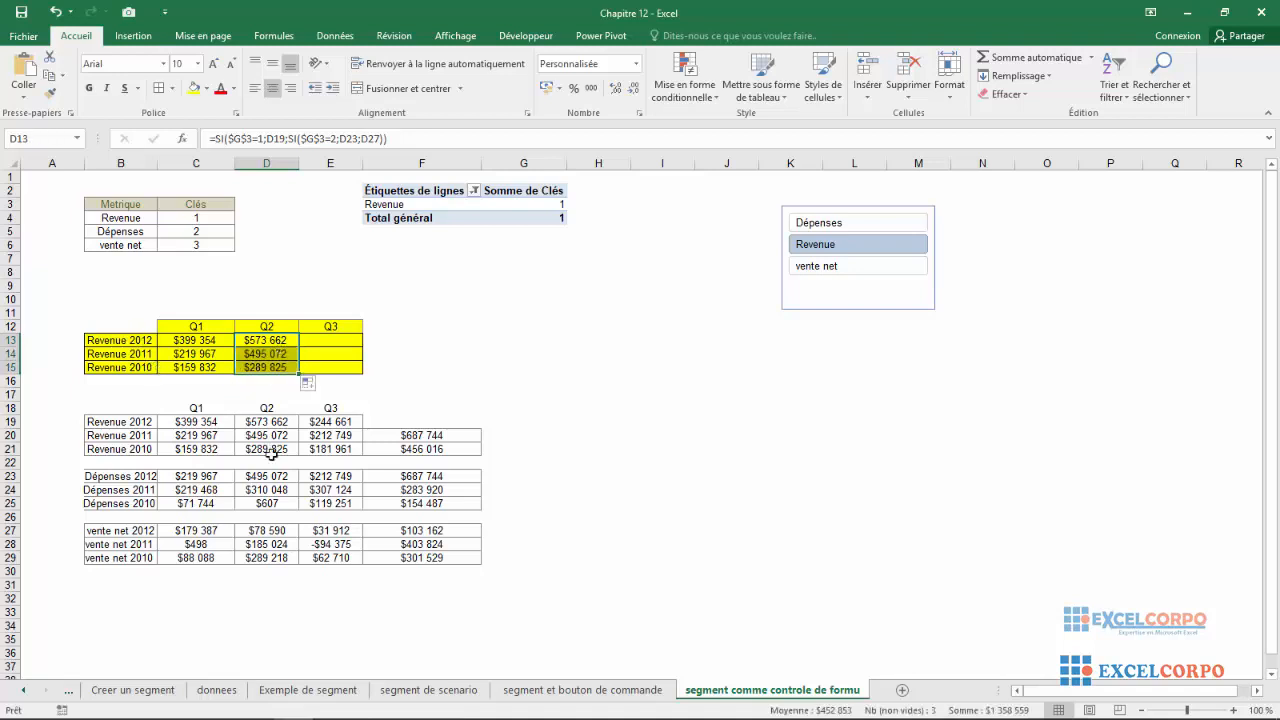
Step: Paste the copied C13 formula text into E13 and change the first SI's true value to E19
left_click(323, 340)
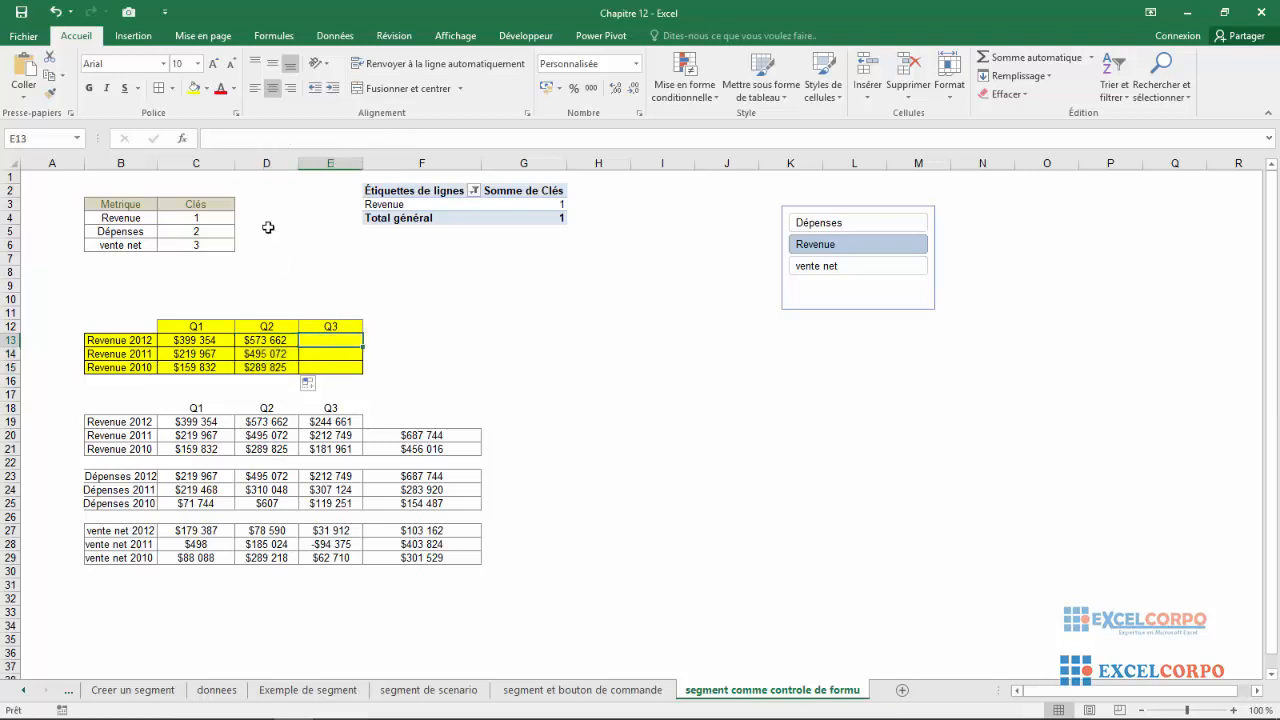
left_click(212, 139)
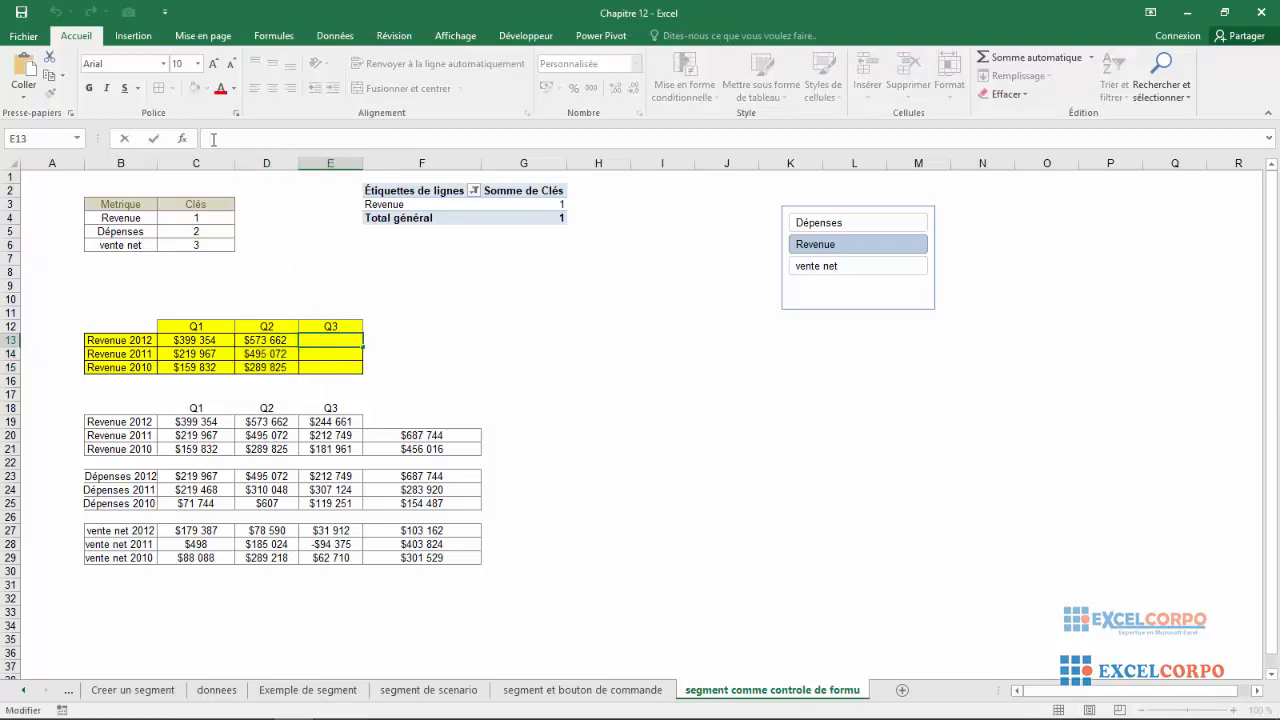
key("ctrl+v")
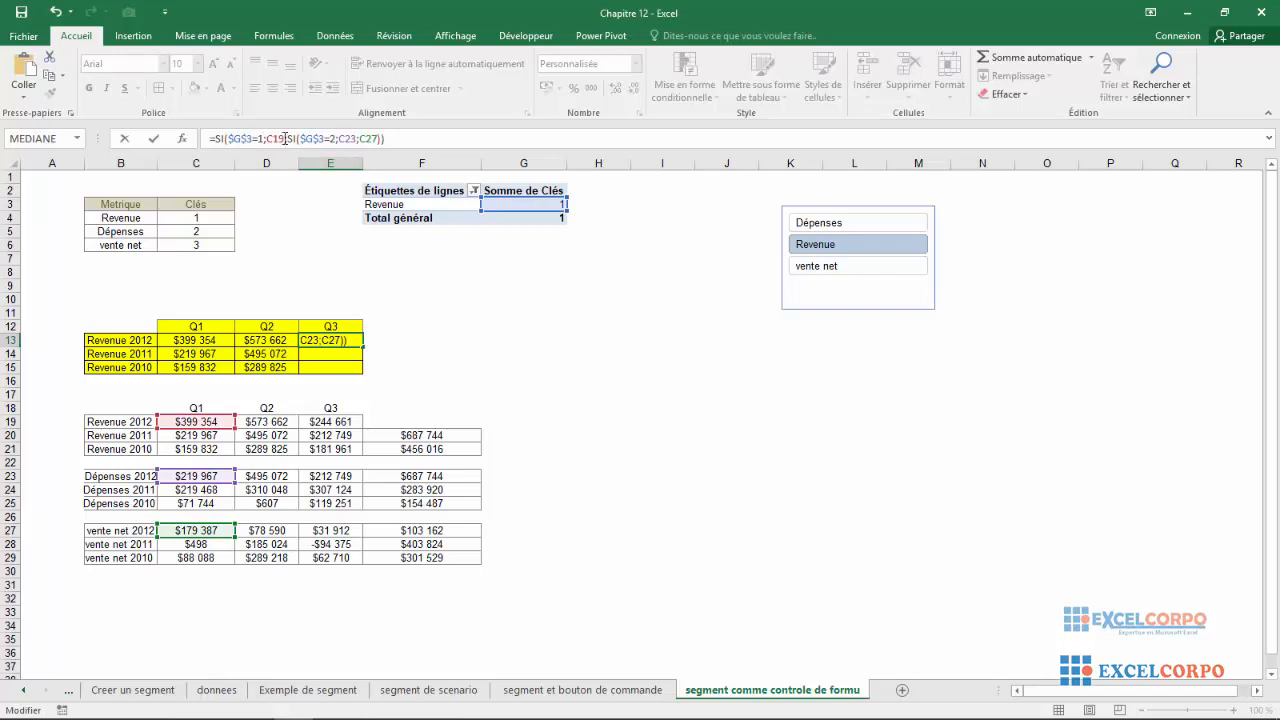
left_click(274, 138)
key("BackSpace")
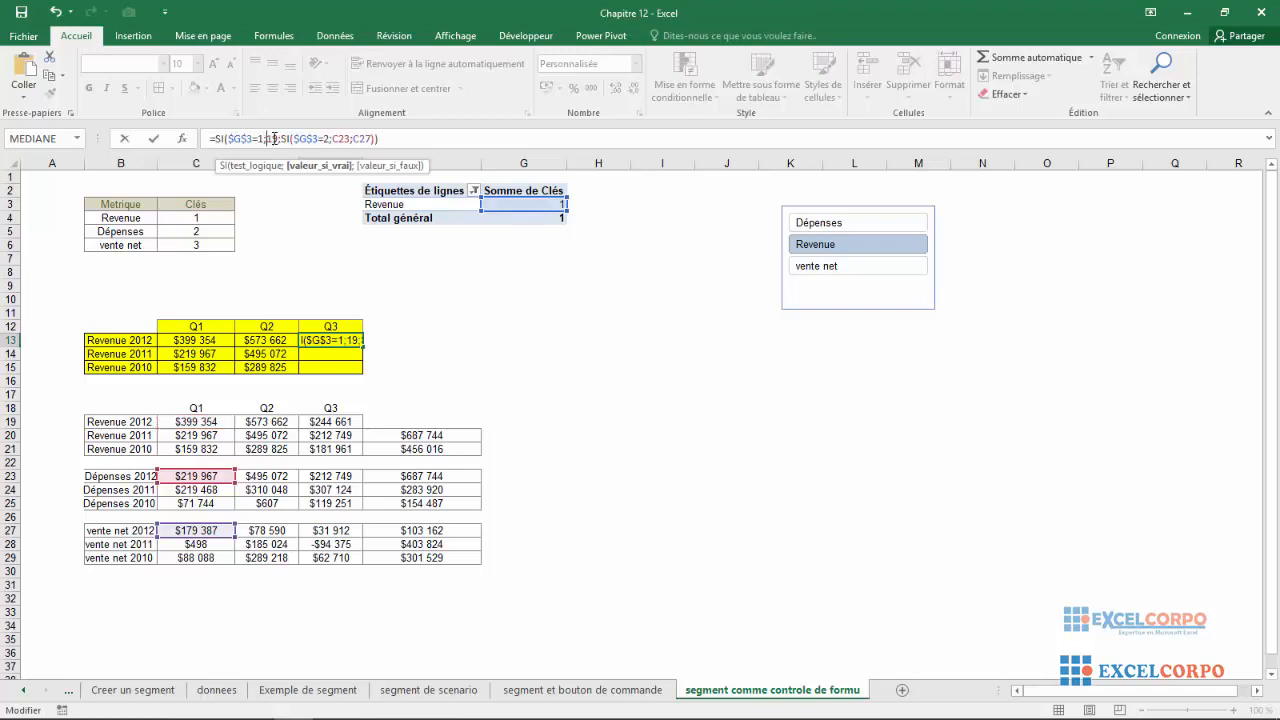
type("E")
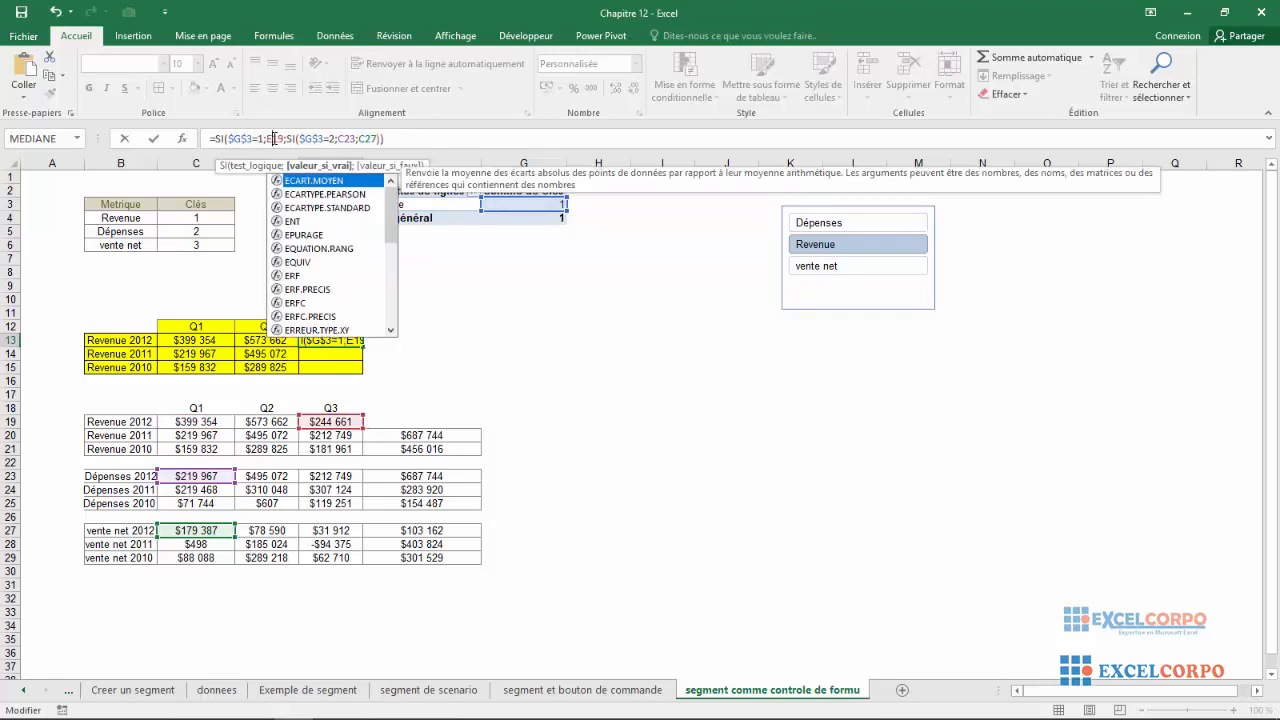
Step: Change the nested SI's true value to E23 and its false value to E27 in E13's formula
left_click(343, 138)
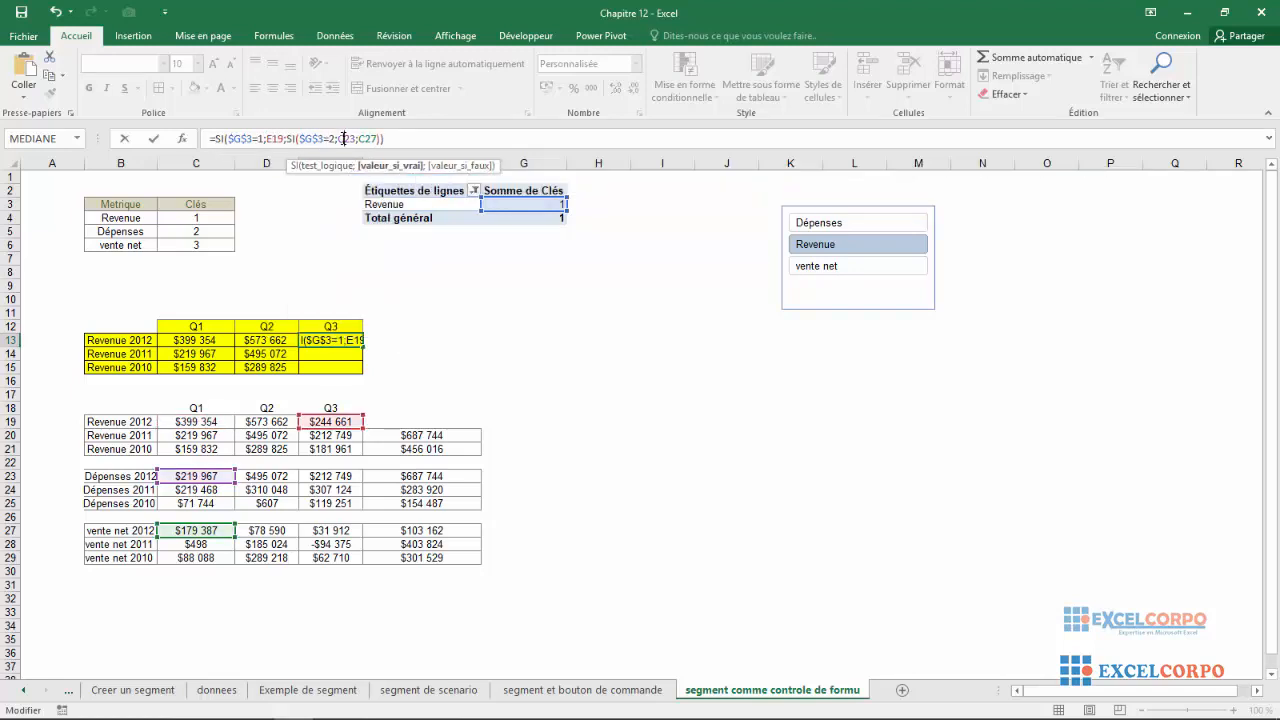
key("BackSpace")
type("E")
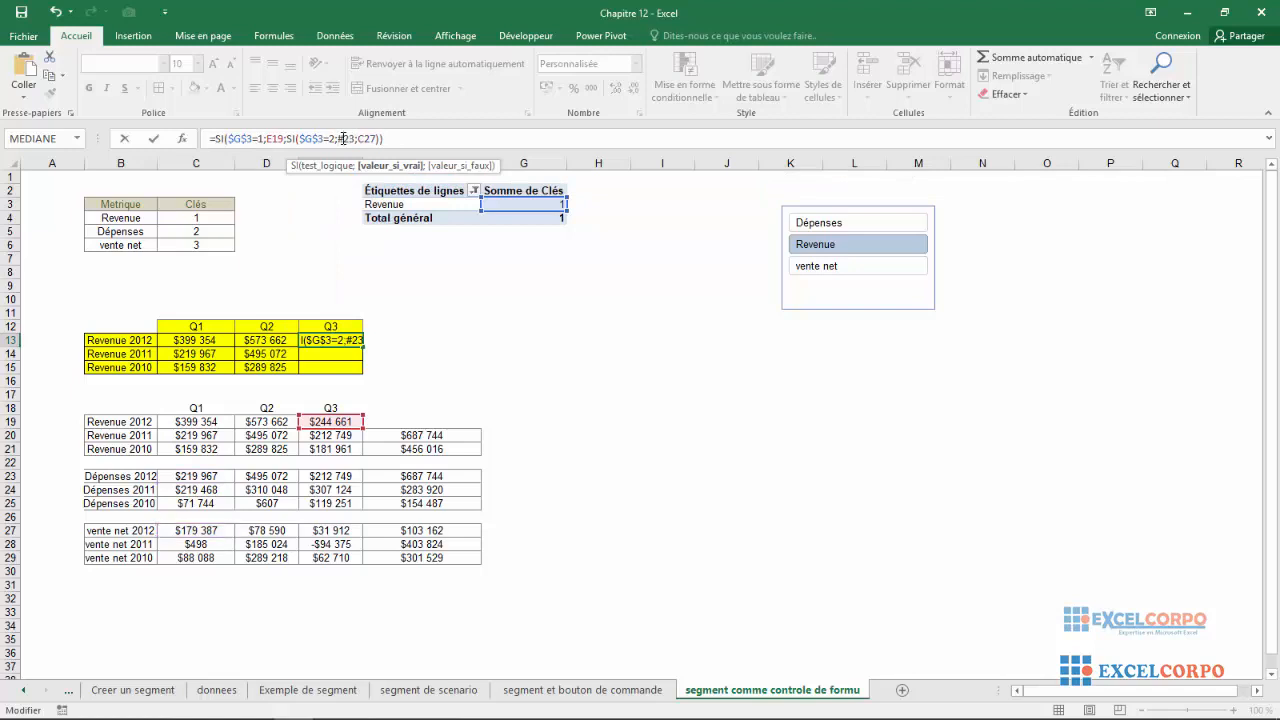
key("BackSpace")
type("E")
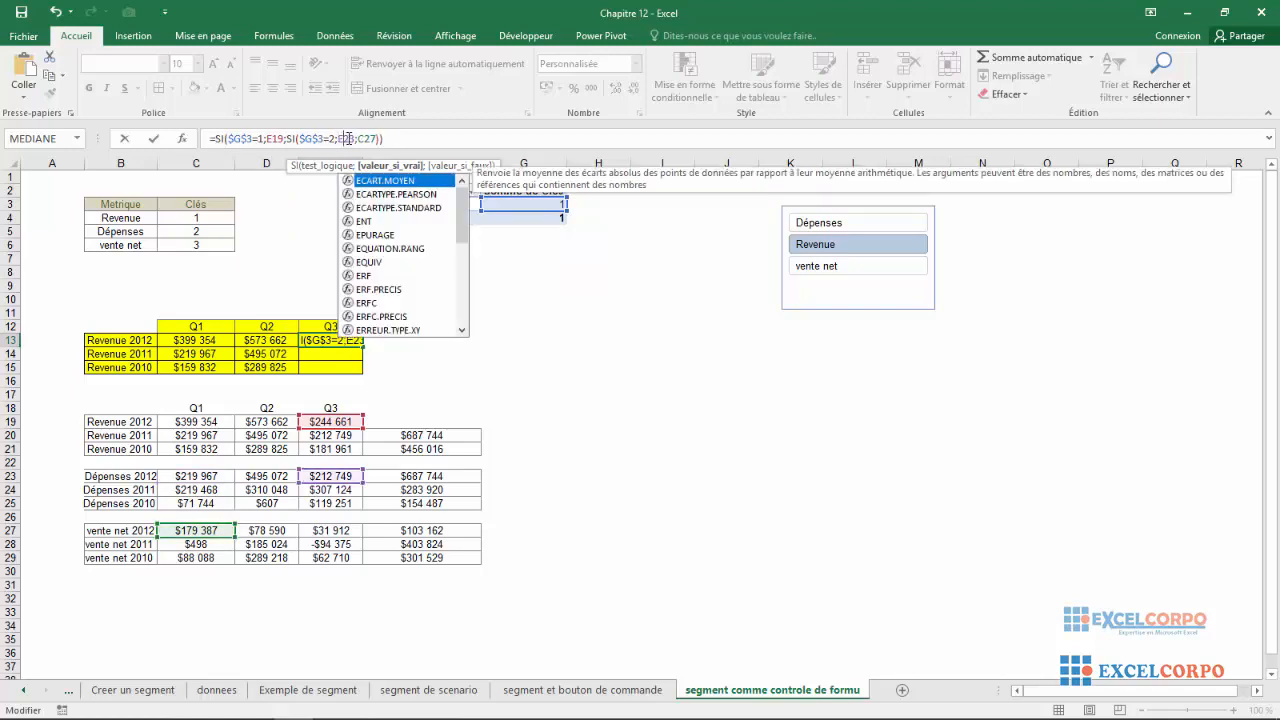
left_click(368, 140)
key("BackSpace")
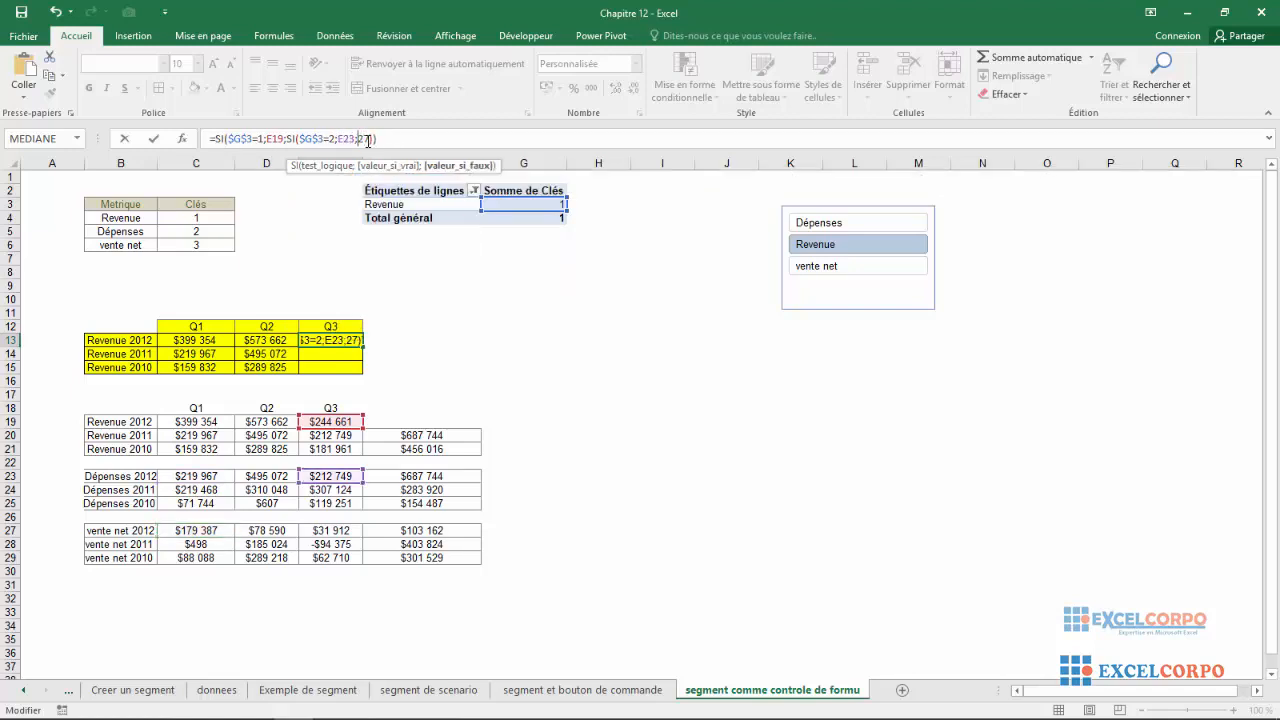
type("E")
key("Return")
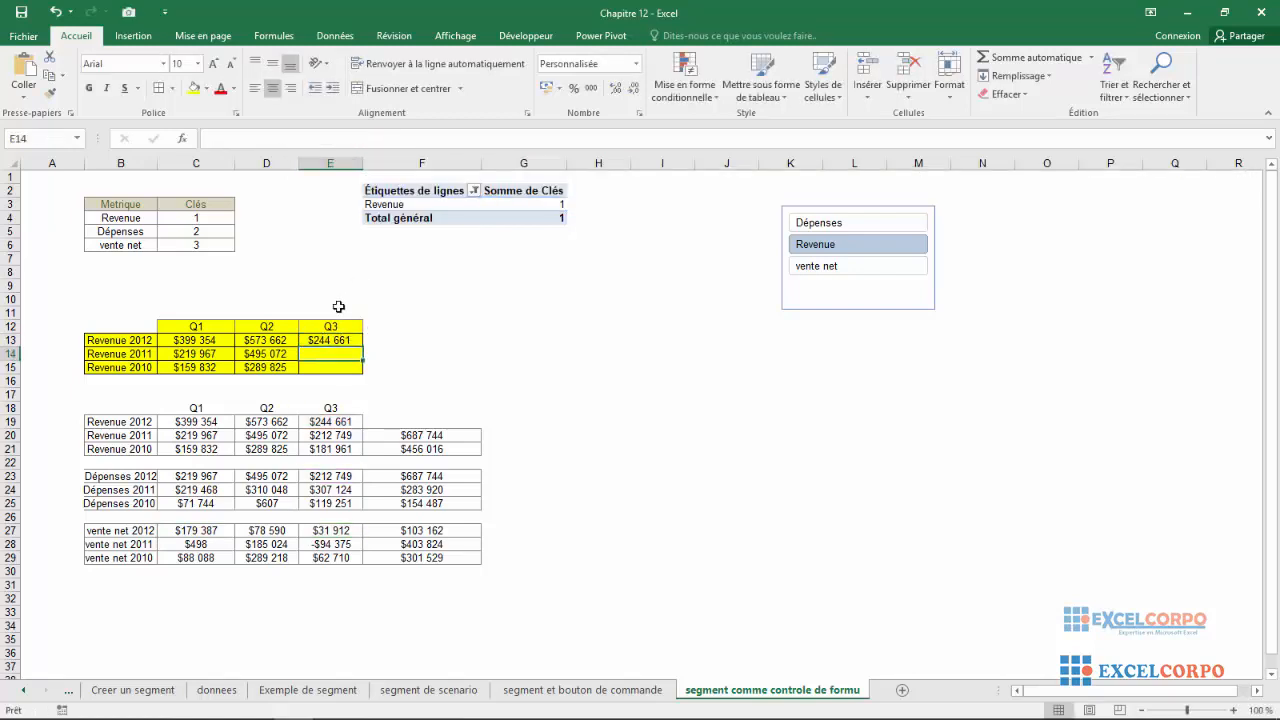
Step: Fill E13's formula down to E15 to complete the Q3 column of the summary table
left_click(330, 337)
left_click_drag(362, 347, 353, 376)
left_click(435, 329)
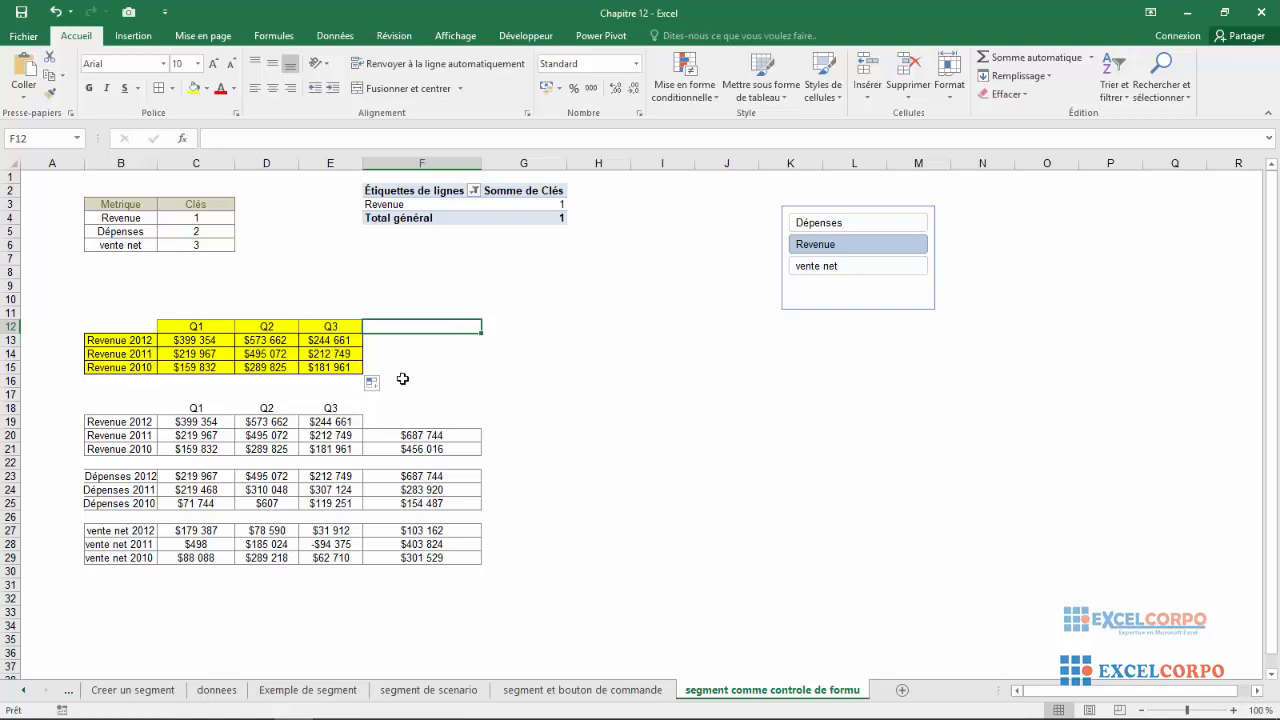
Step: Test the slicer with Dépenses, Revenue and vente net, checking the summary table's labels and quarterly values
left_click(828, 228)
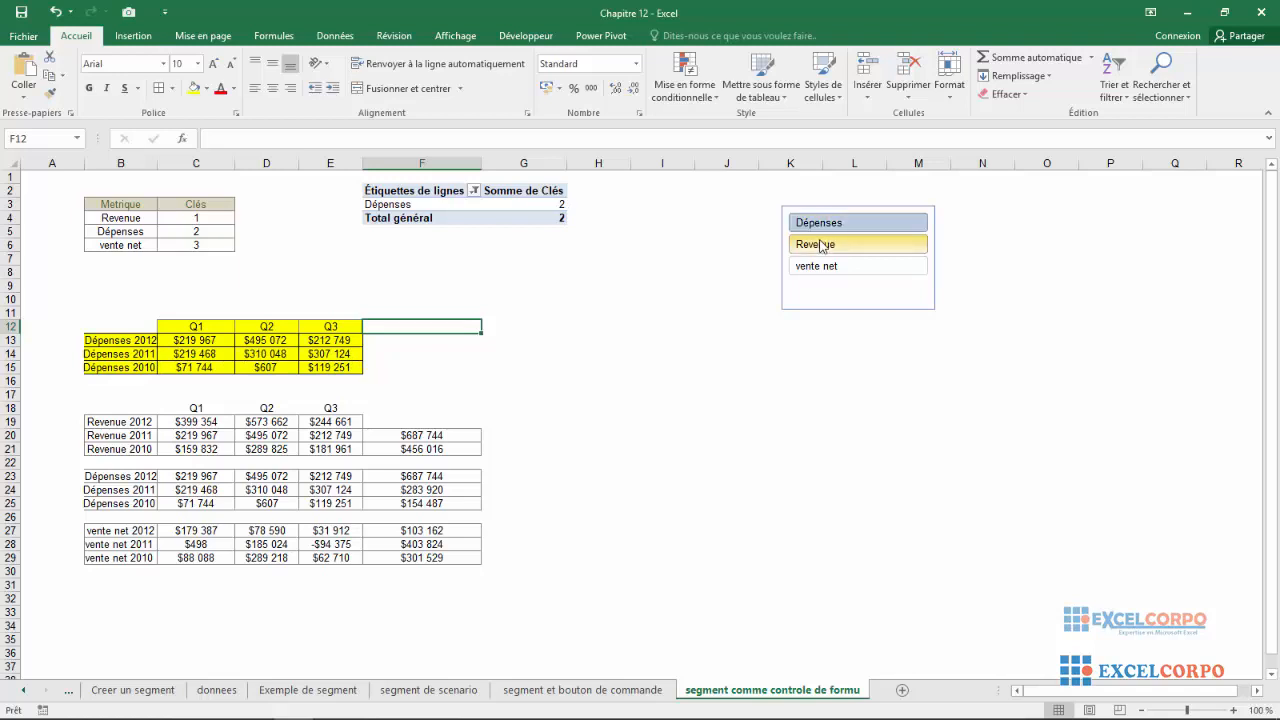
left_click(819, 247)
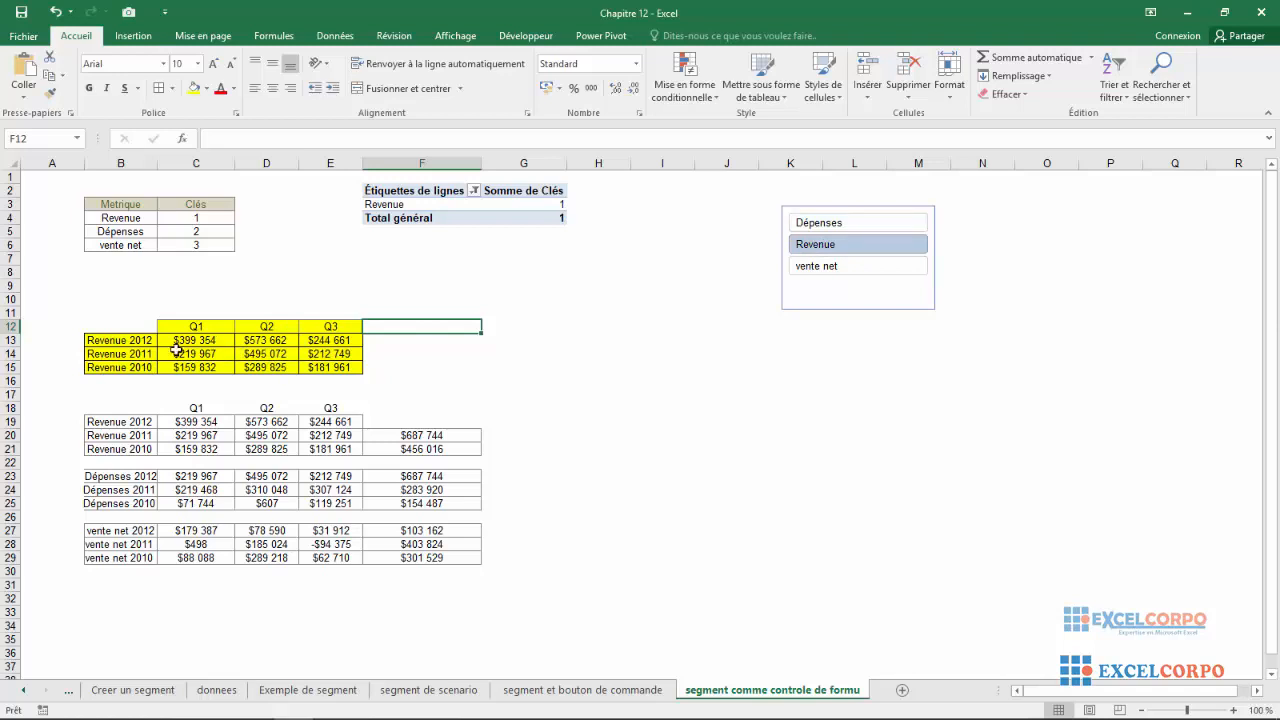
left_click(875, 265)
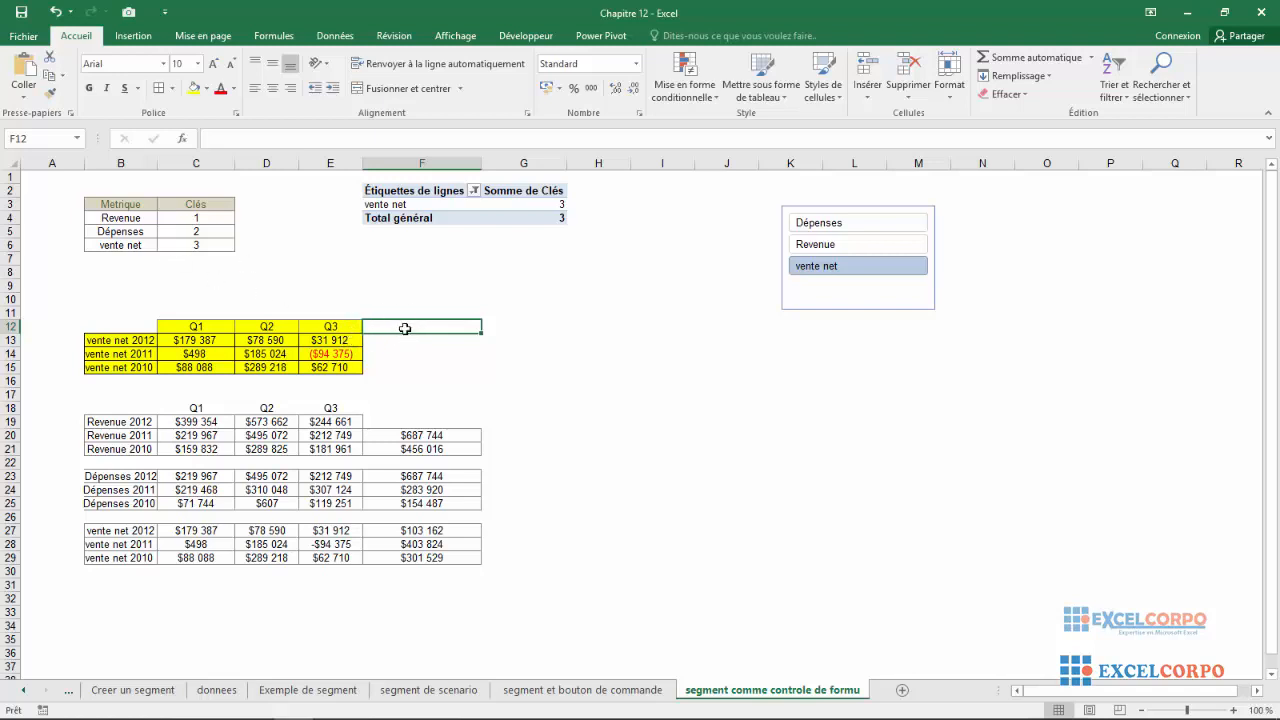
left_click(524, 368)
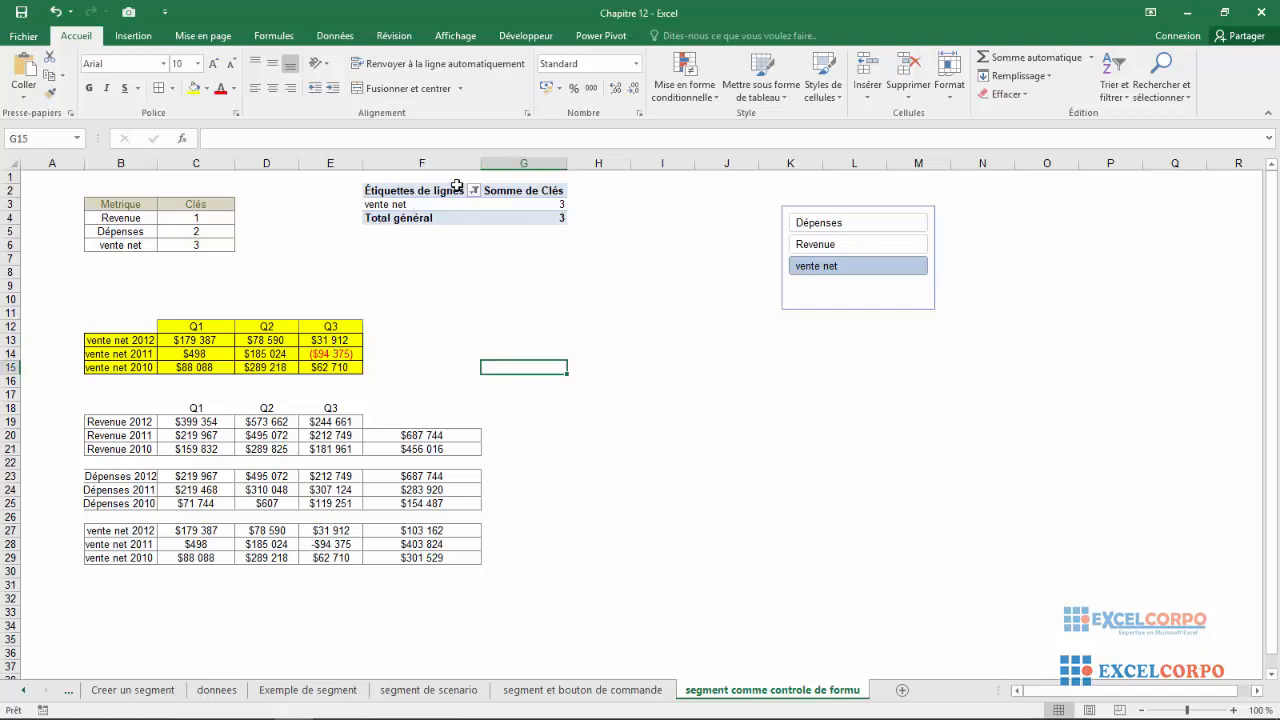
Step: Enter the heading Q4 in F12 and F18, and the Revenue 2012 value $790 906 in F19
left_click(378, 329)
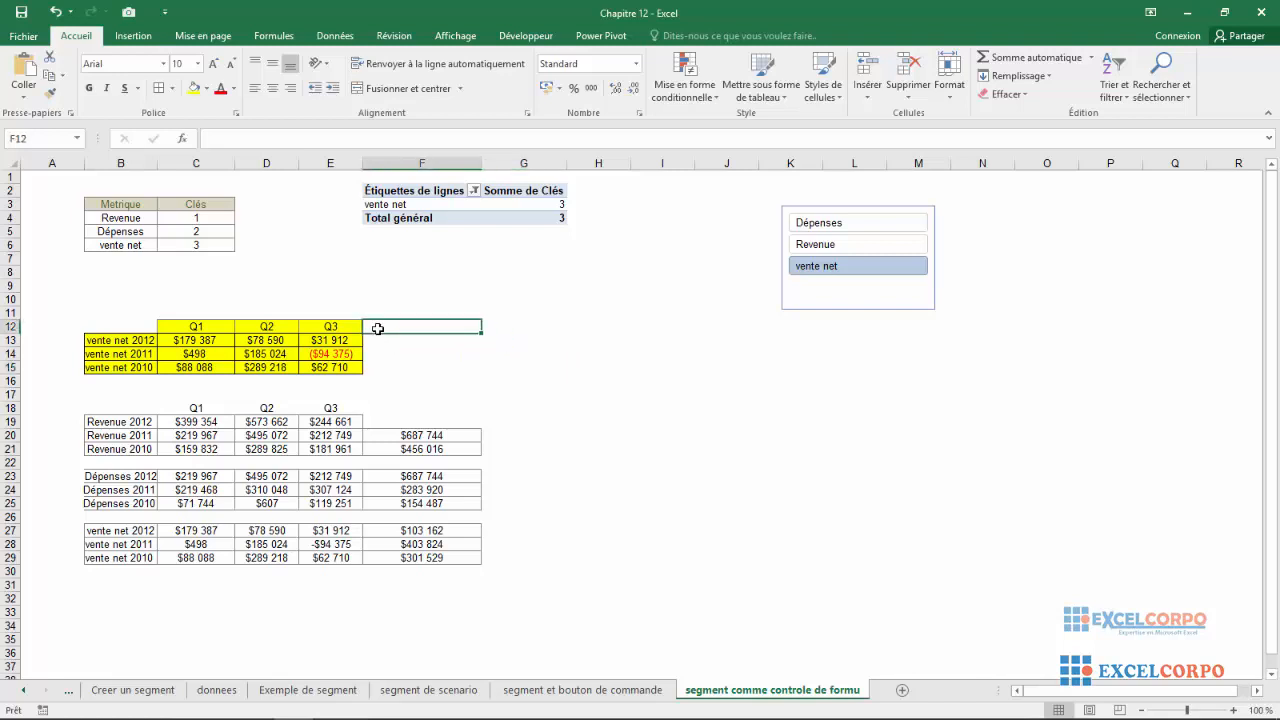
type("A")
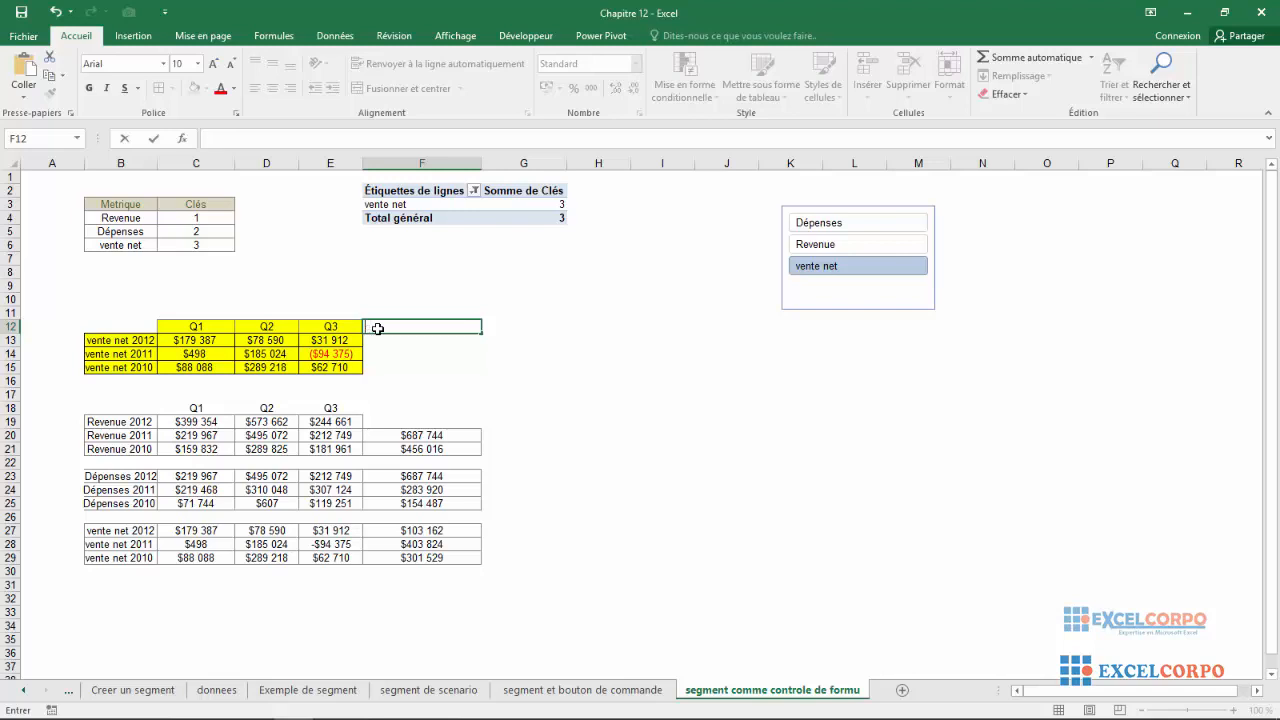
type("4")
key("Tab")
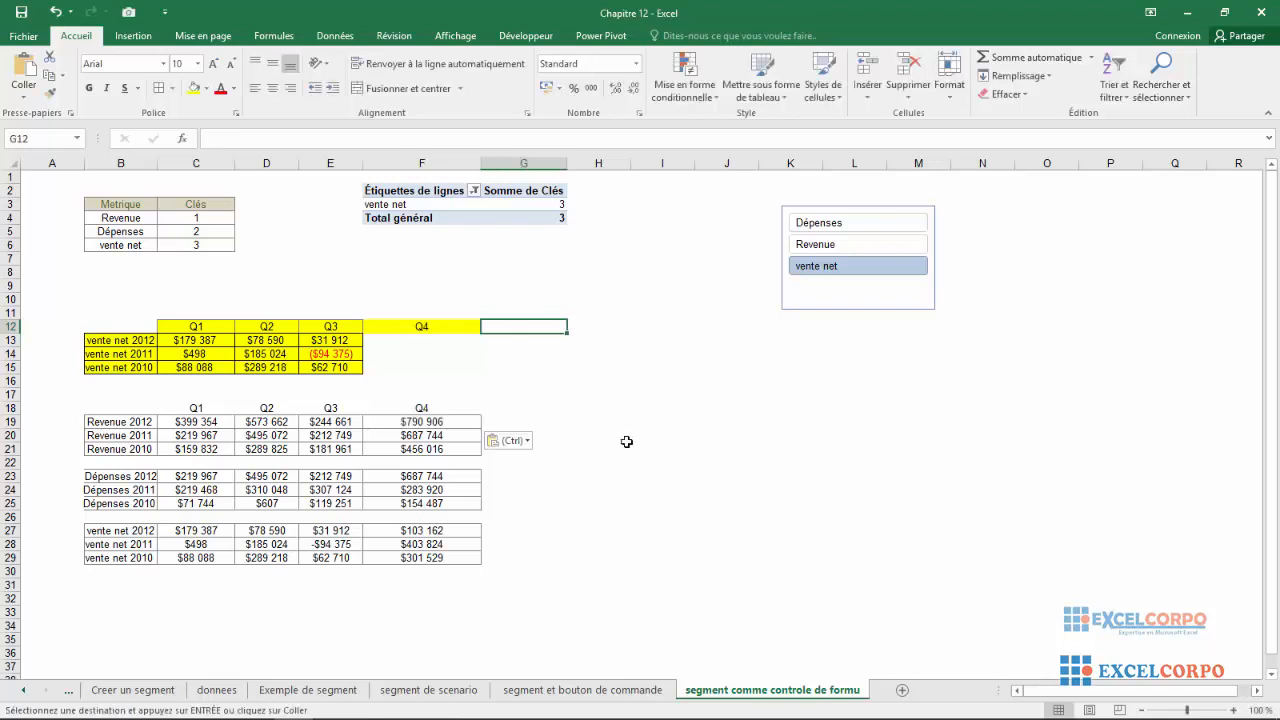
Step: Paste the $790 906 cell into F13 and clear its content, keeping only the cell formatting
left_click(419, 341)
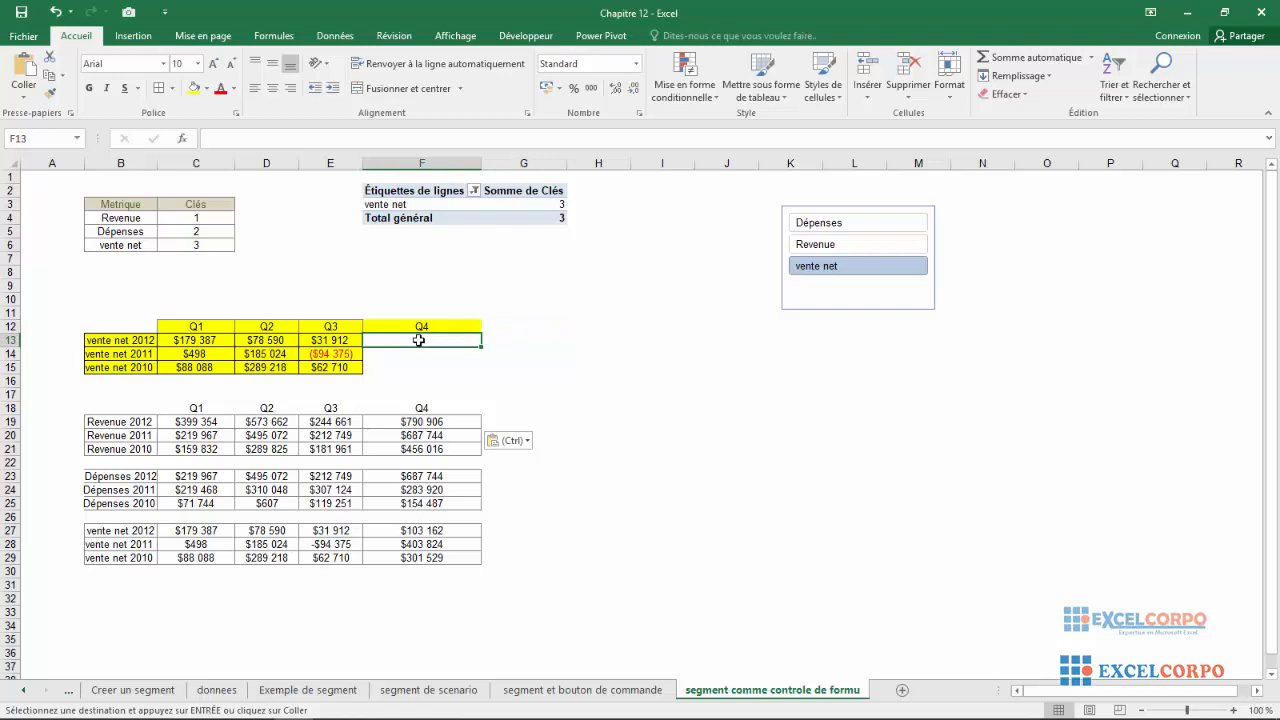
type("$790 906")
key("BackSpace")
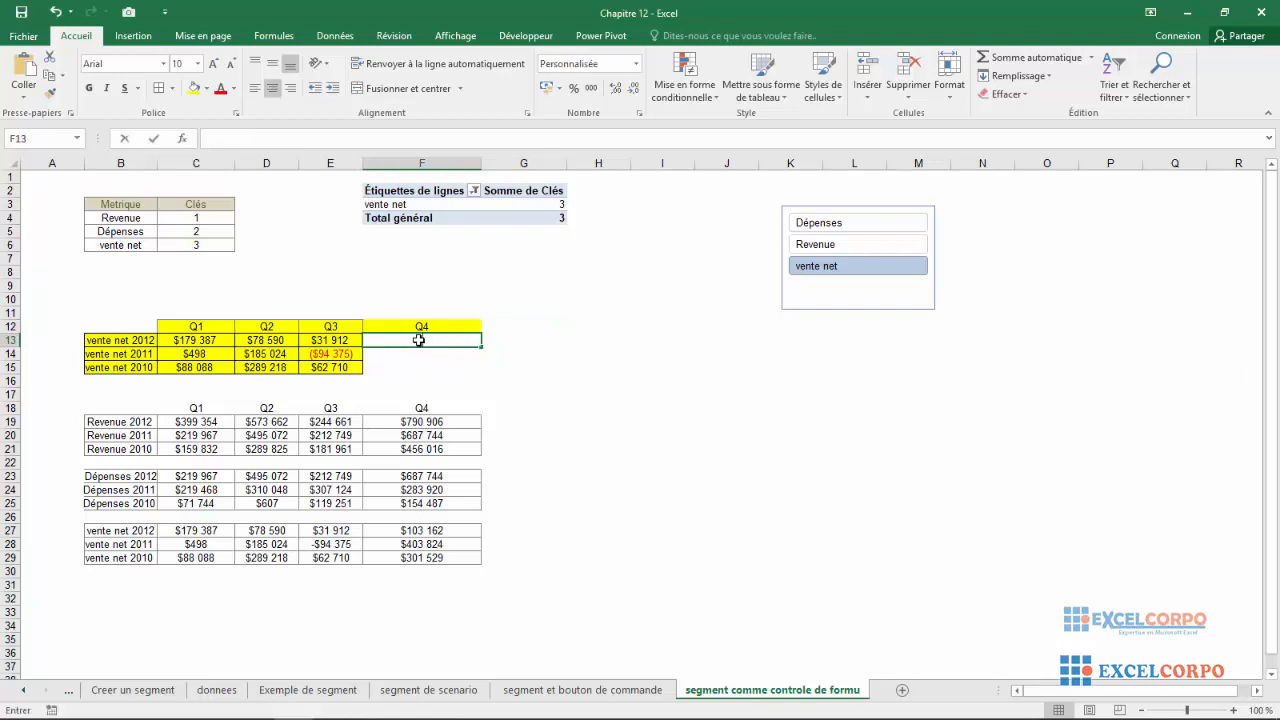
Step: Copy the full text of E13's formula, leaving the cell unchanged
left_click(349, 335)
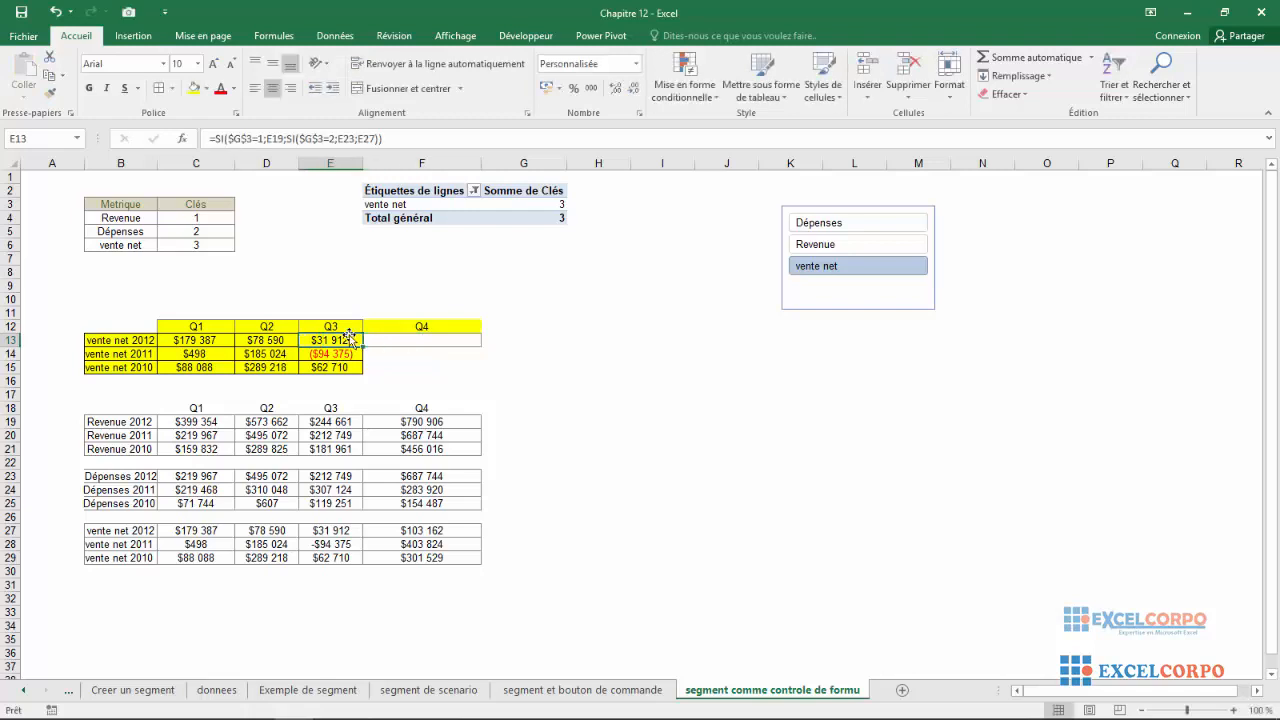
left_click(396, 138)
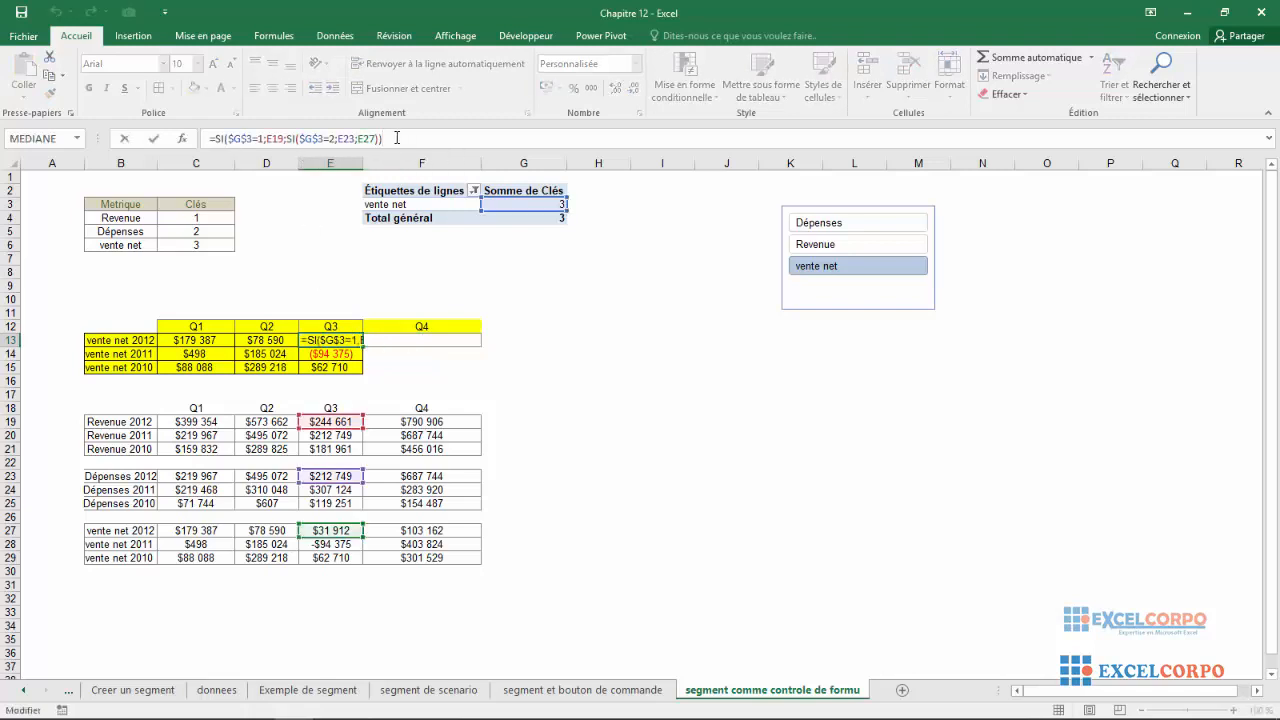
left_click_drag(396, 138, 216, 107)
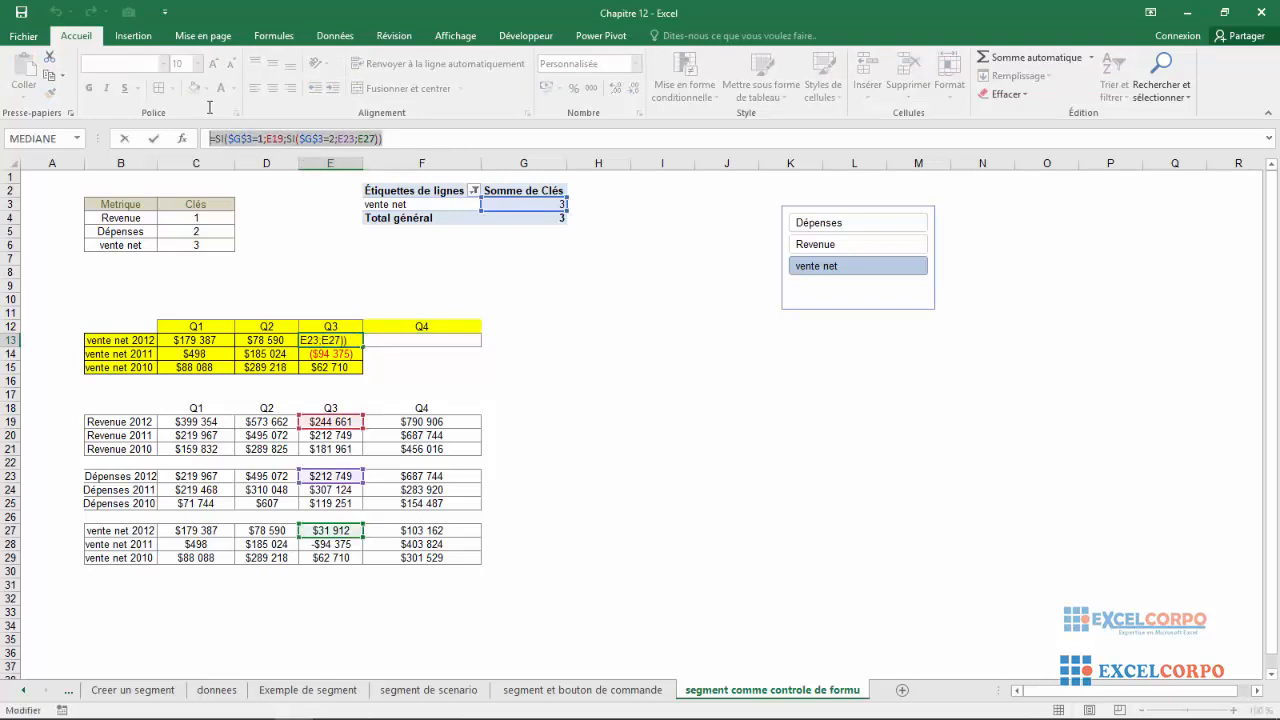
key("ctrl+c")
key("Return")
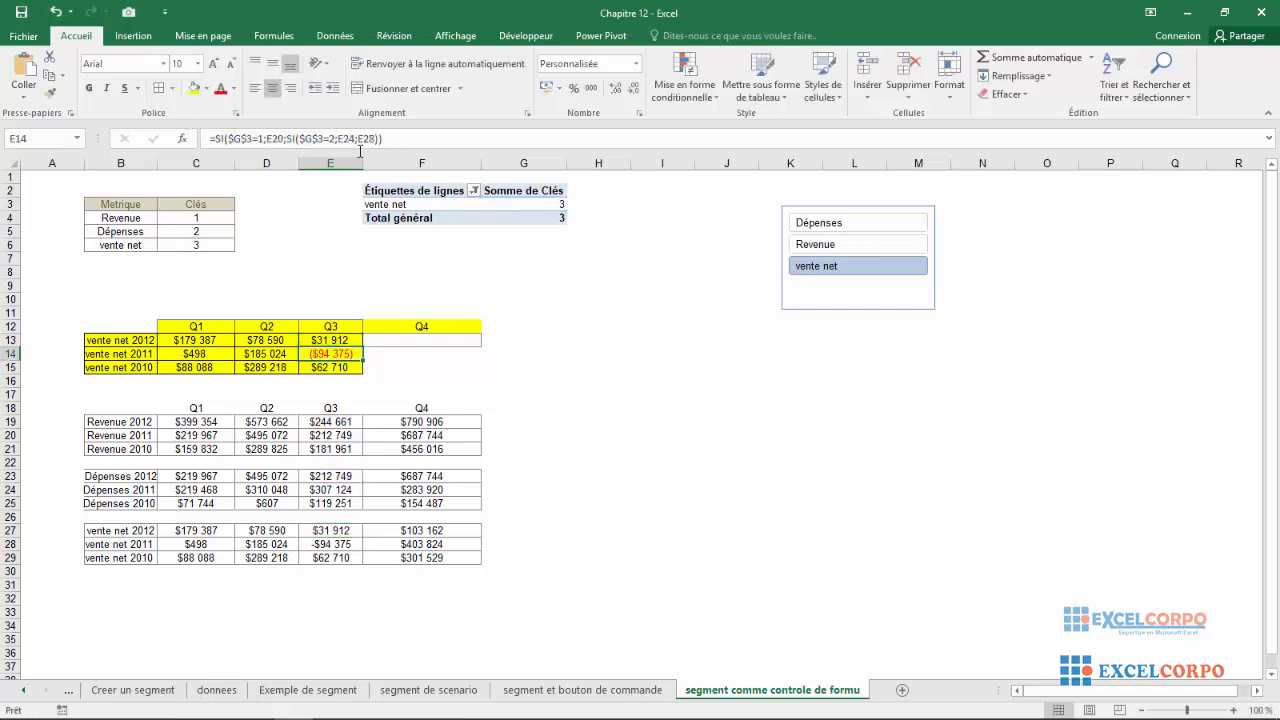
Step: Paste the copied formula text into F13 and change the first SI's true value from E19 to F19
left_click(387, 340)
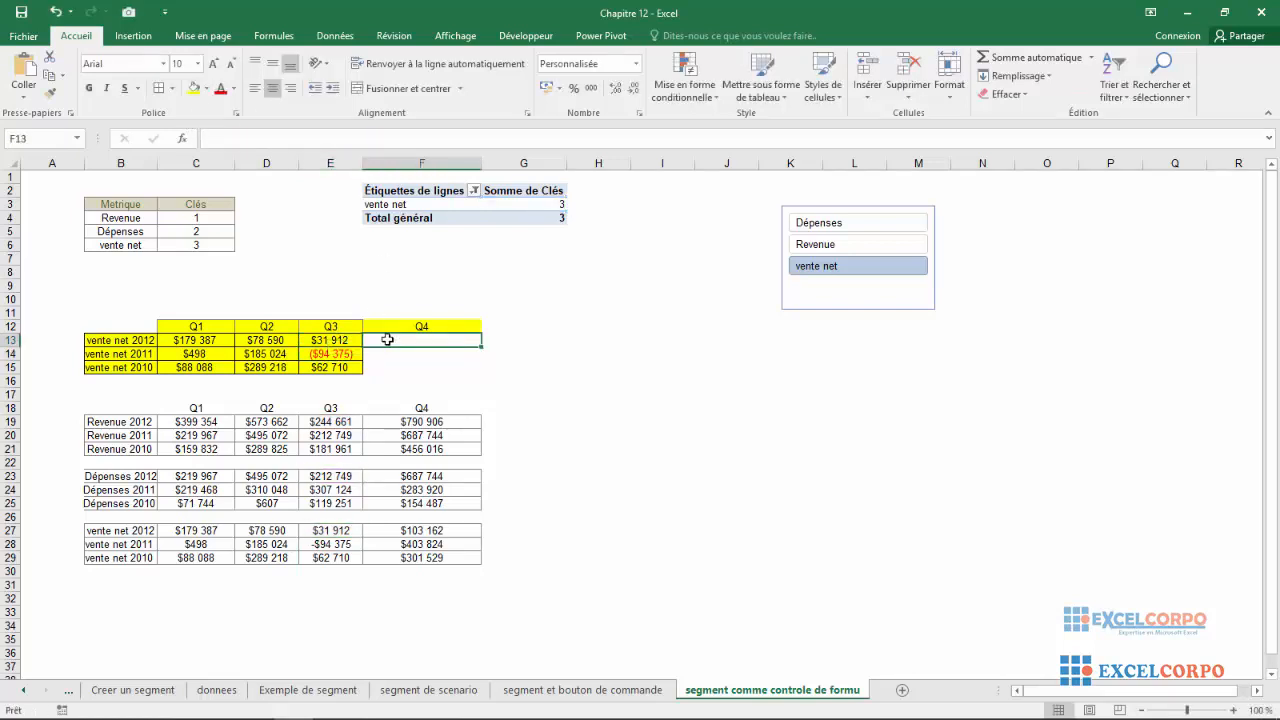
key("ctrl+v")
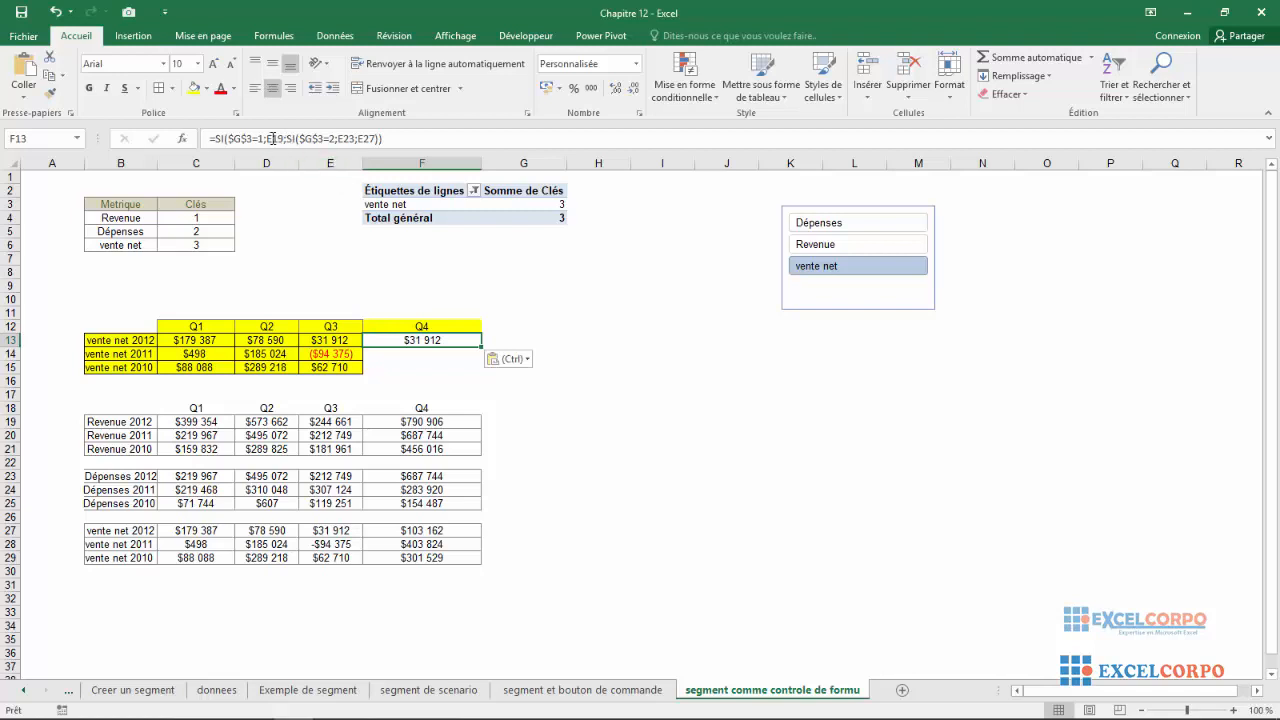
left_click(272, 138)
key("BackSpace")
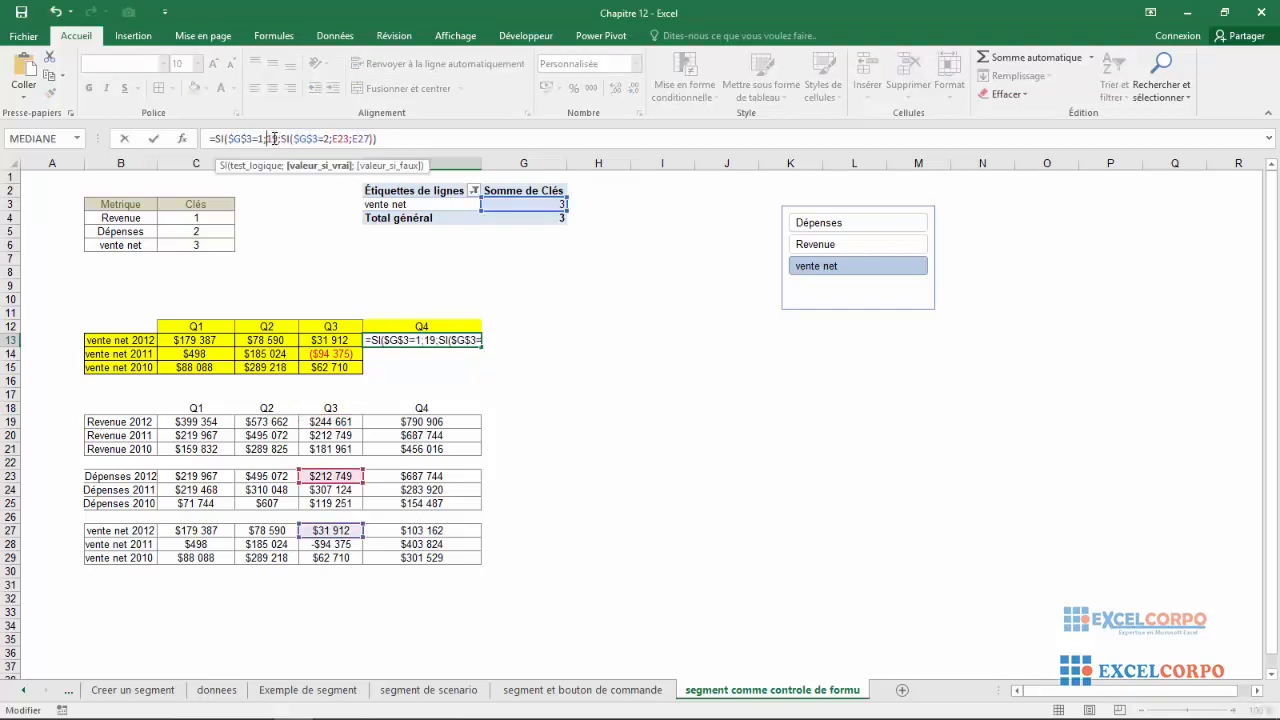
type("F")
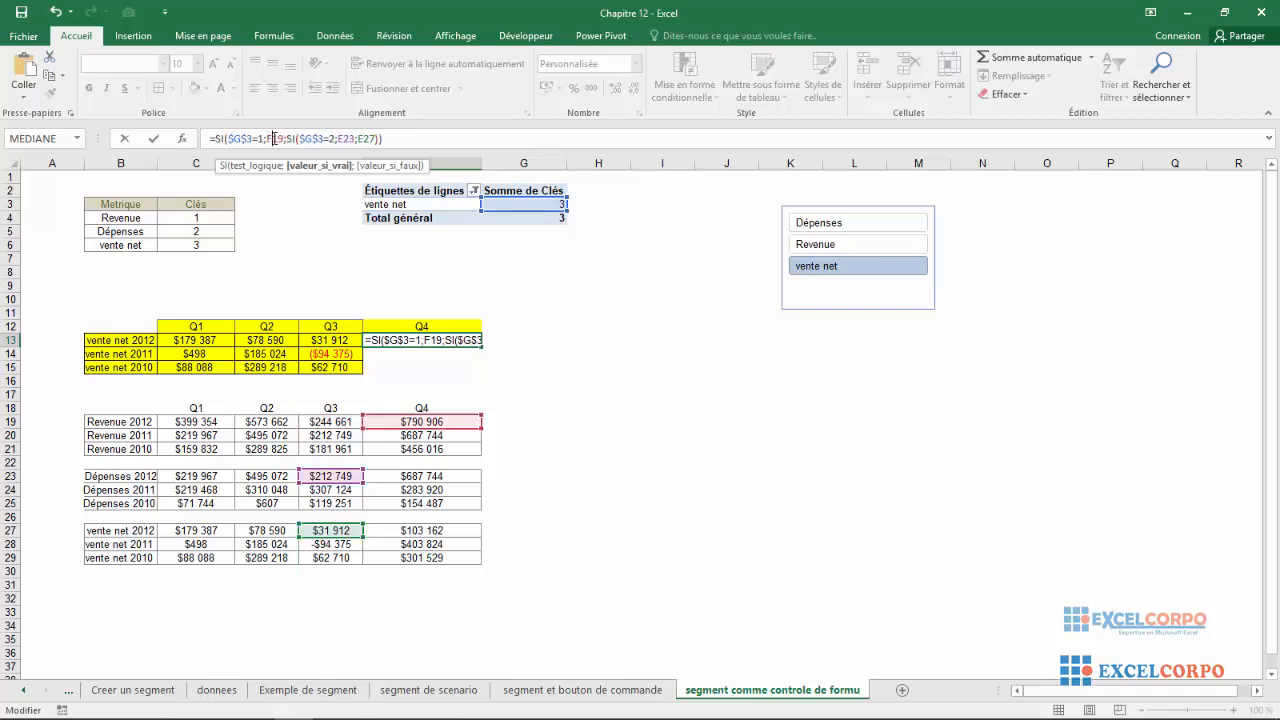
Step: Change E23 to F23 and E27 to F27 in F13's formula, completing =SI($G$3=1;F19;SI($G$3=2;F23;F27))
left_click(342, 138)
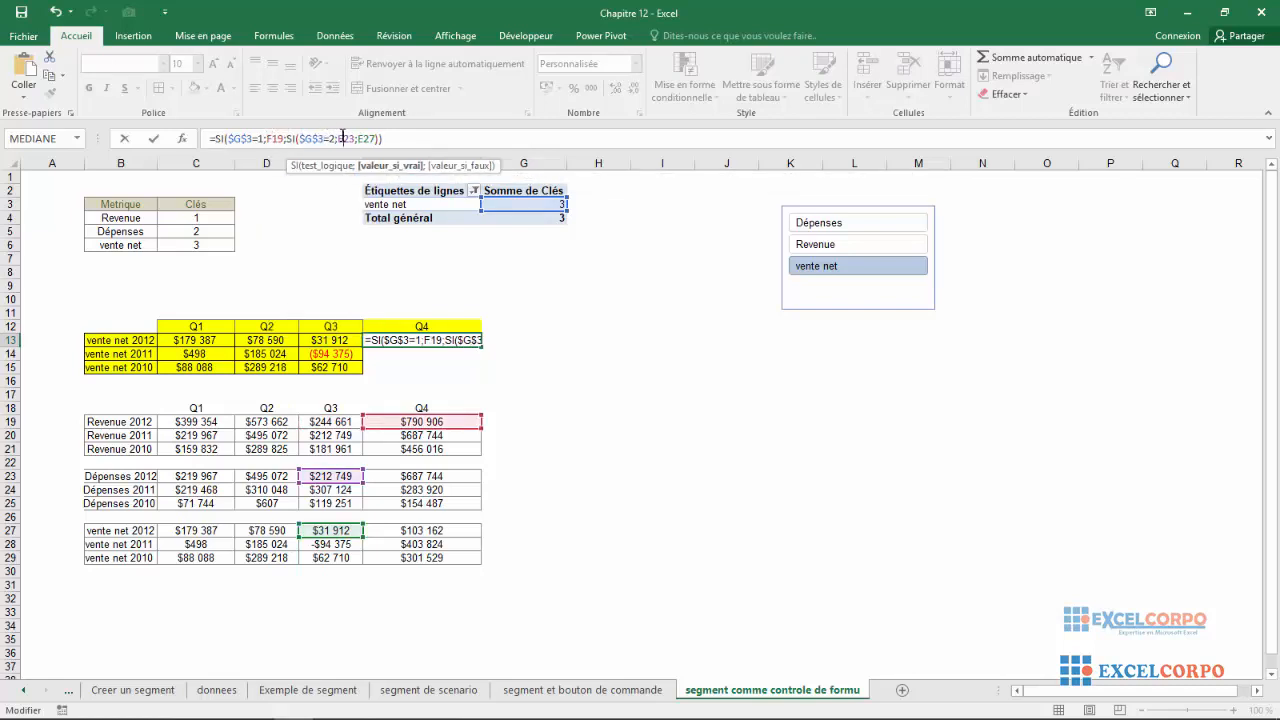
key("BackSpace")
type("F")
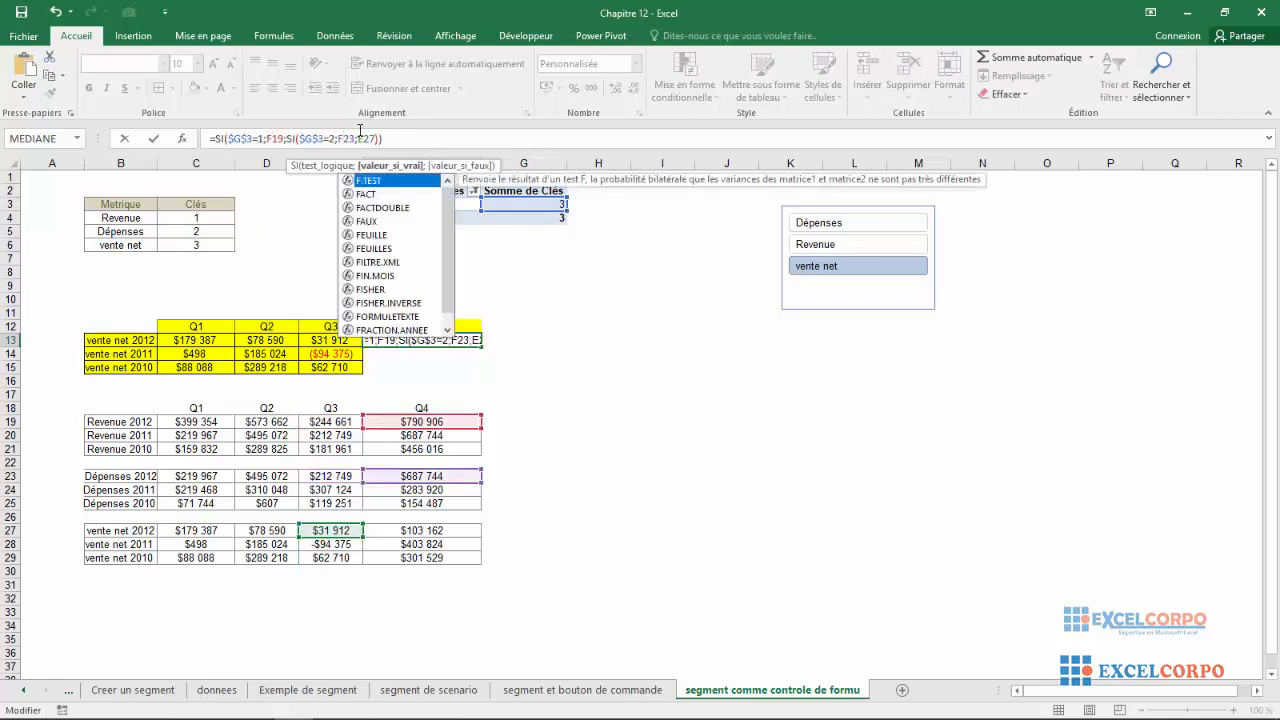
left_click(360, 137)
key("BackSpace")
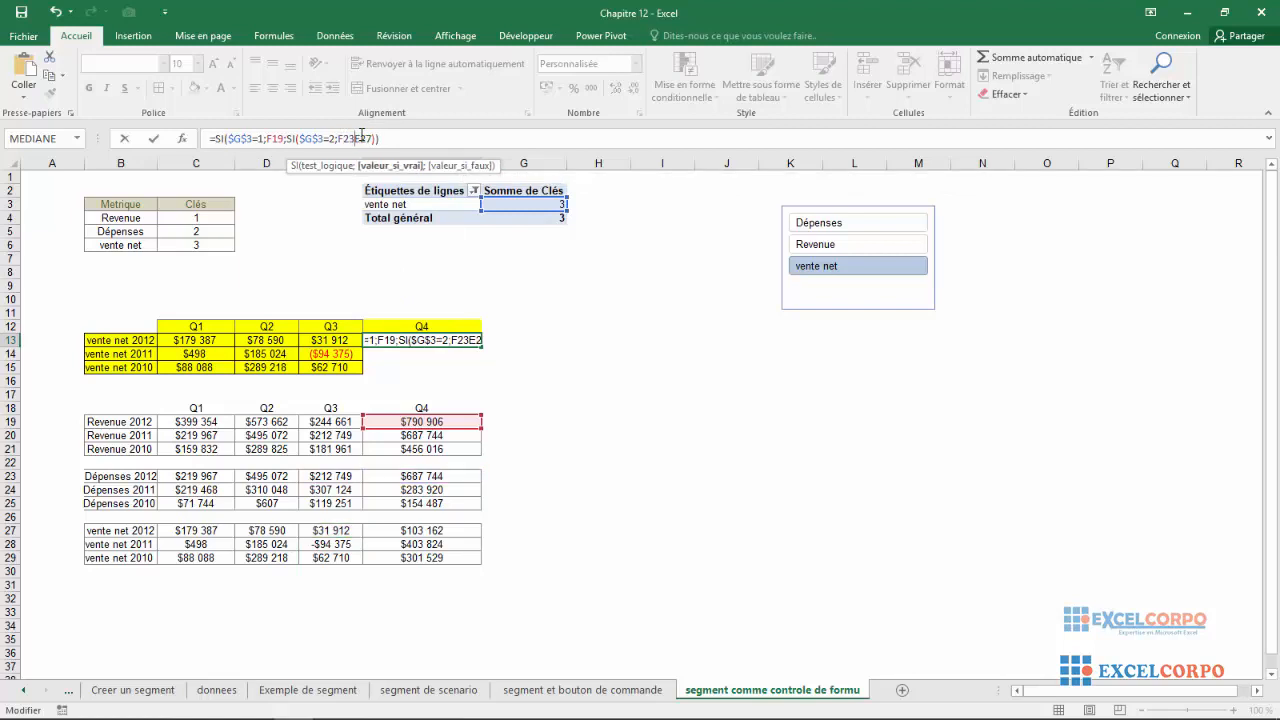
type(";")
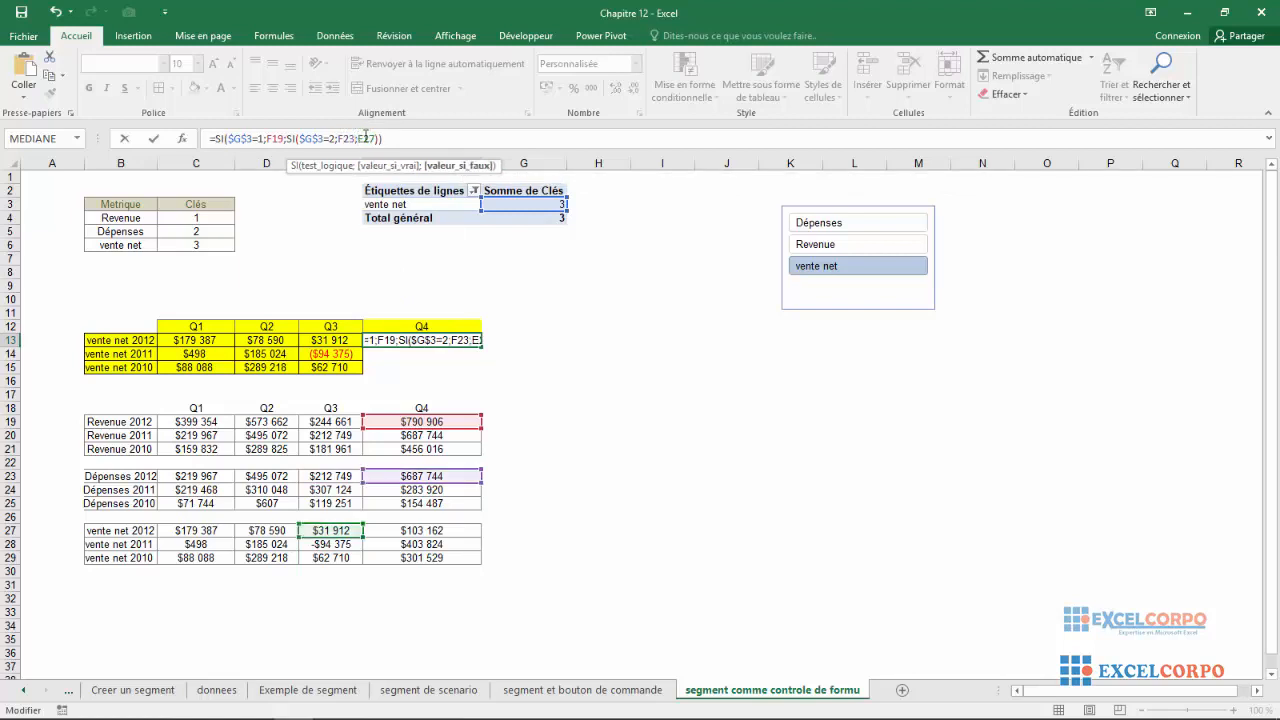
key("BackSpace")
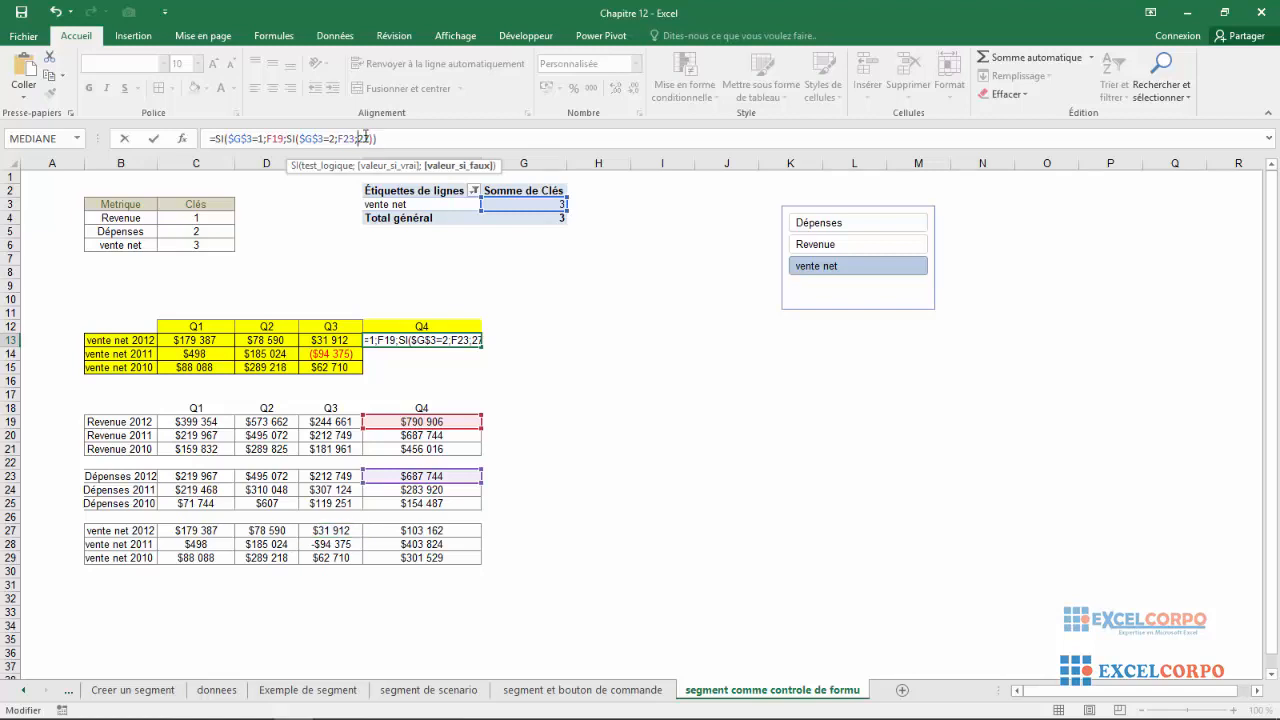
type("F")
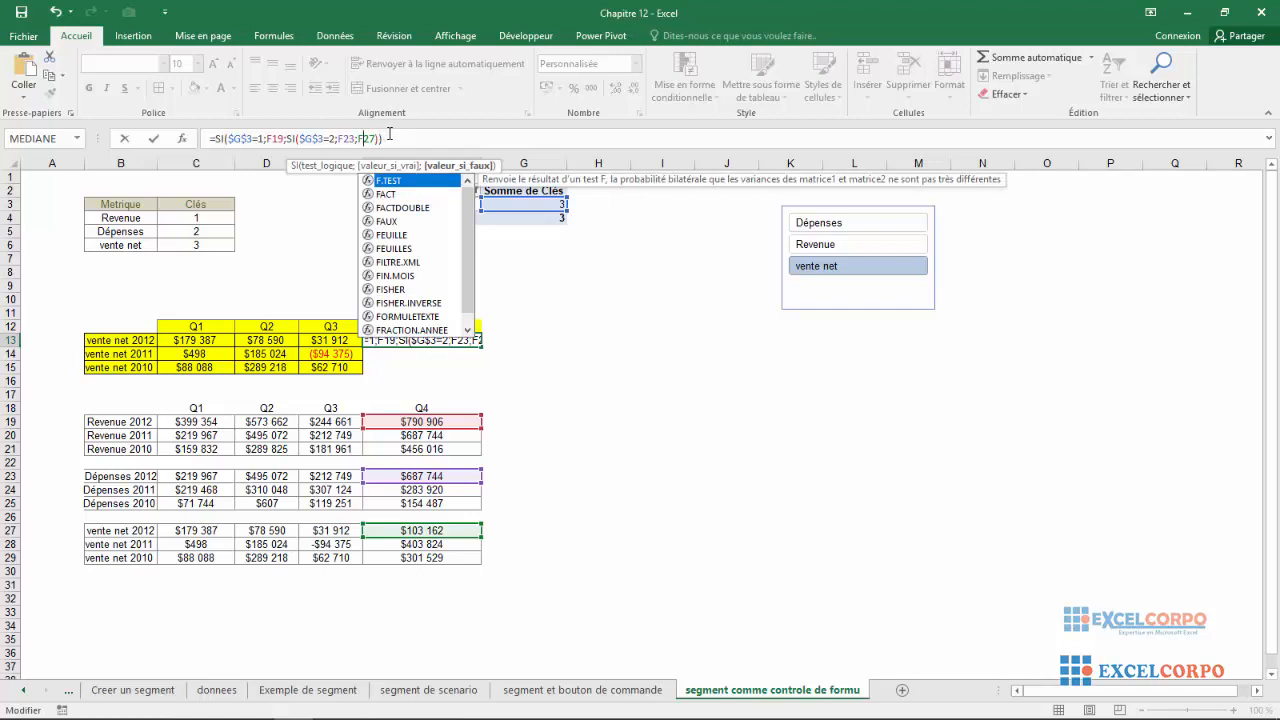
key("Return")
Step: Fill F13's formula down to F15 and shade F13:F15 yellow
left_click(418, 340)
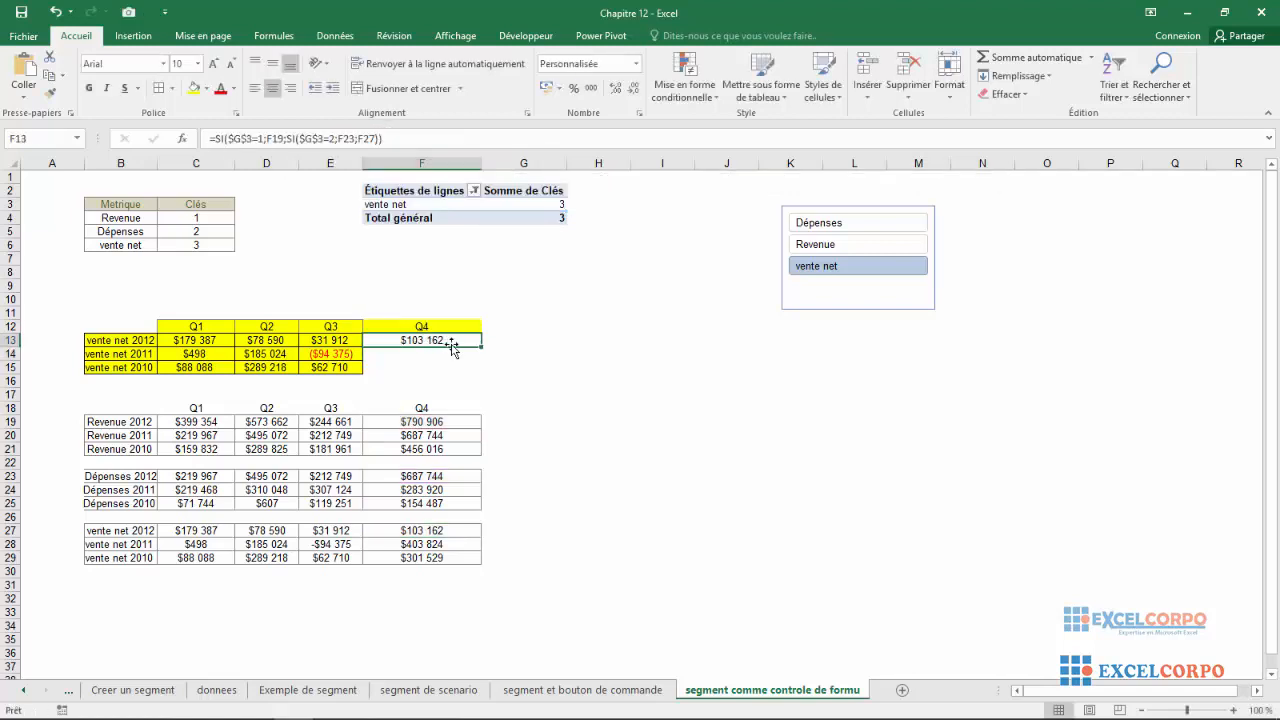
left_click_drag(481, 347, 464, 377)
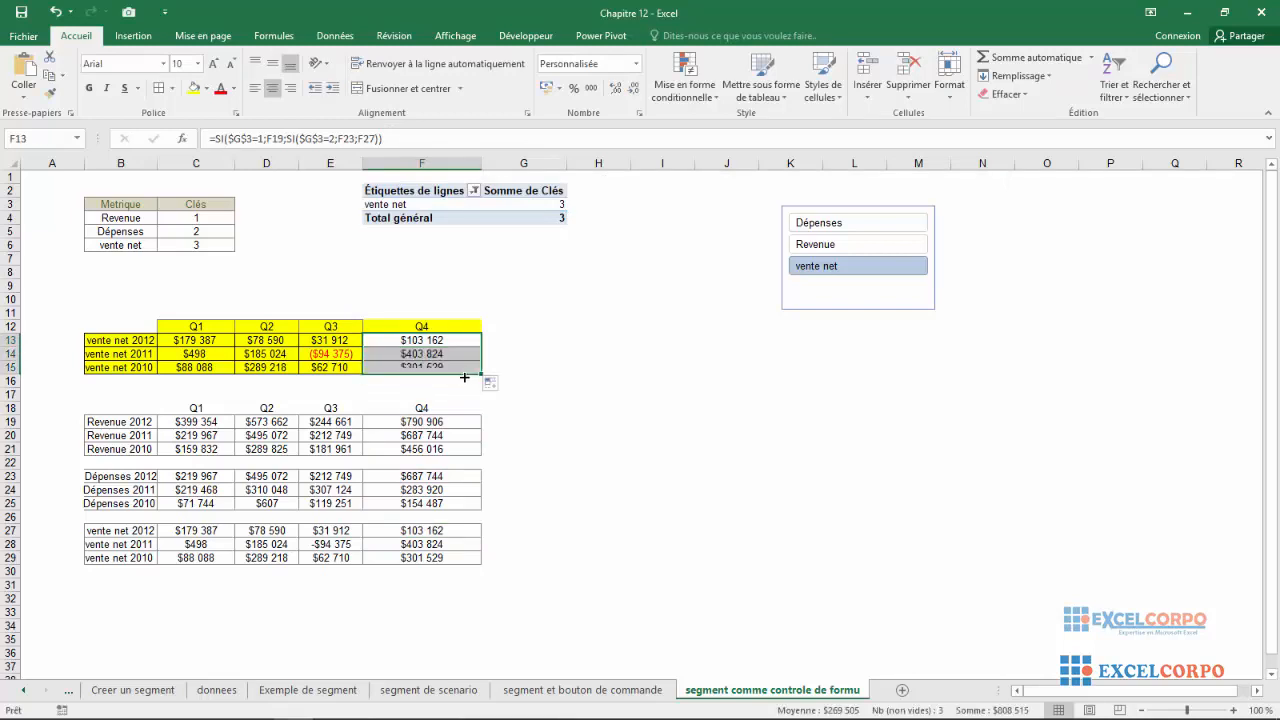
left_click(193, 88)
left_click(645, 340)
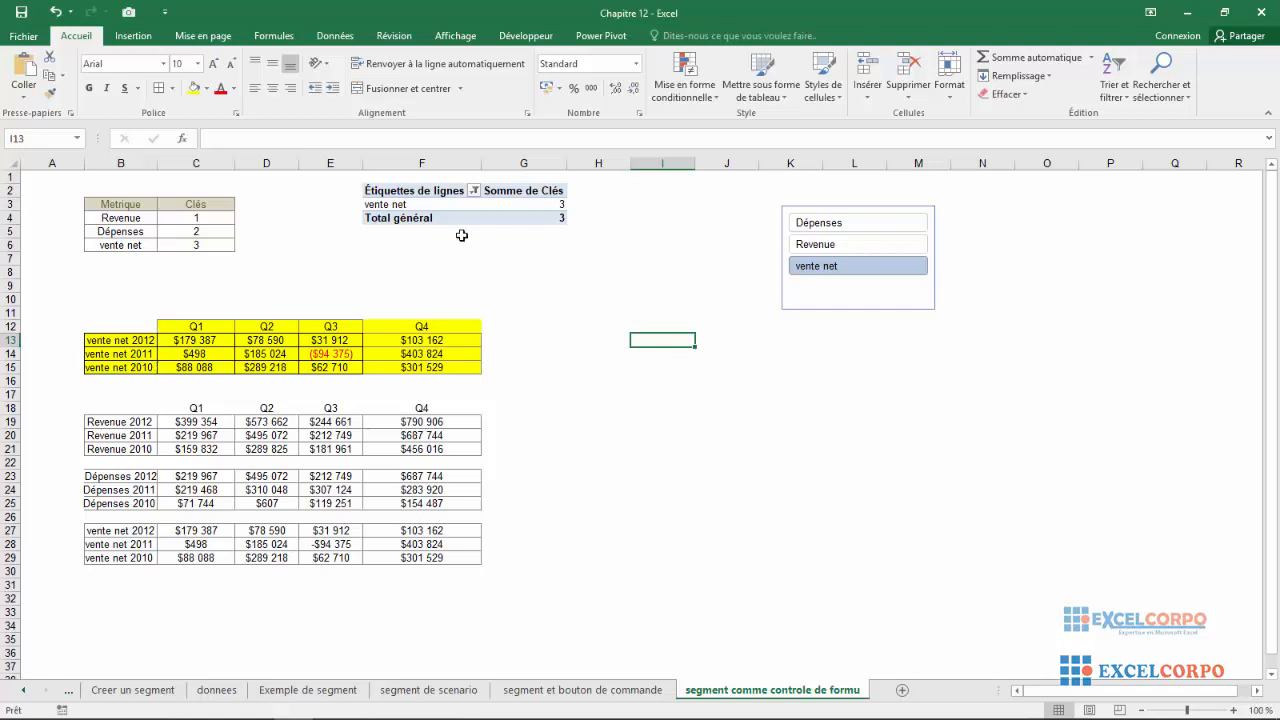
Step: Filter with the slicer by Dépenses, then by Revenue, to check the summary table's Q4 column
left_click(838, 229)
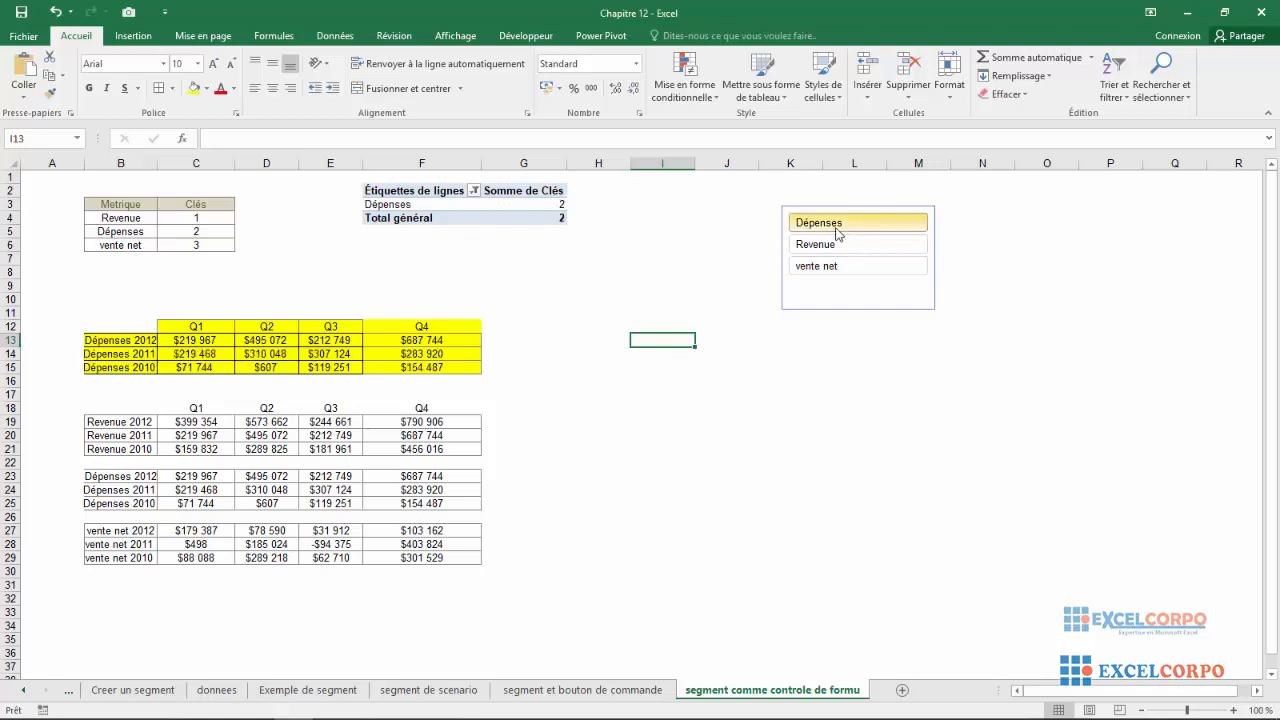
left_click(829, 246)
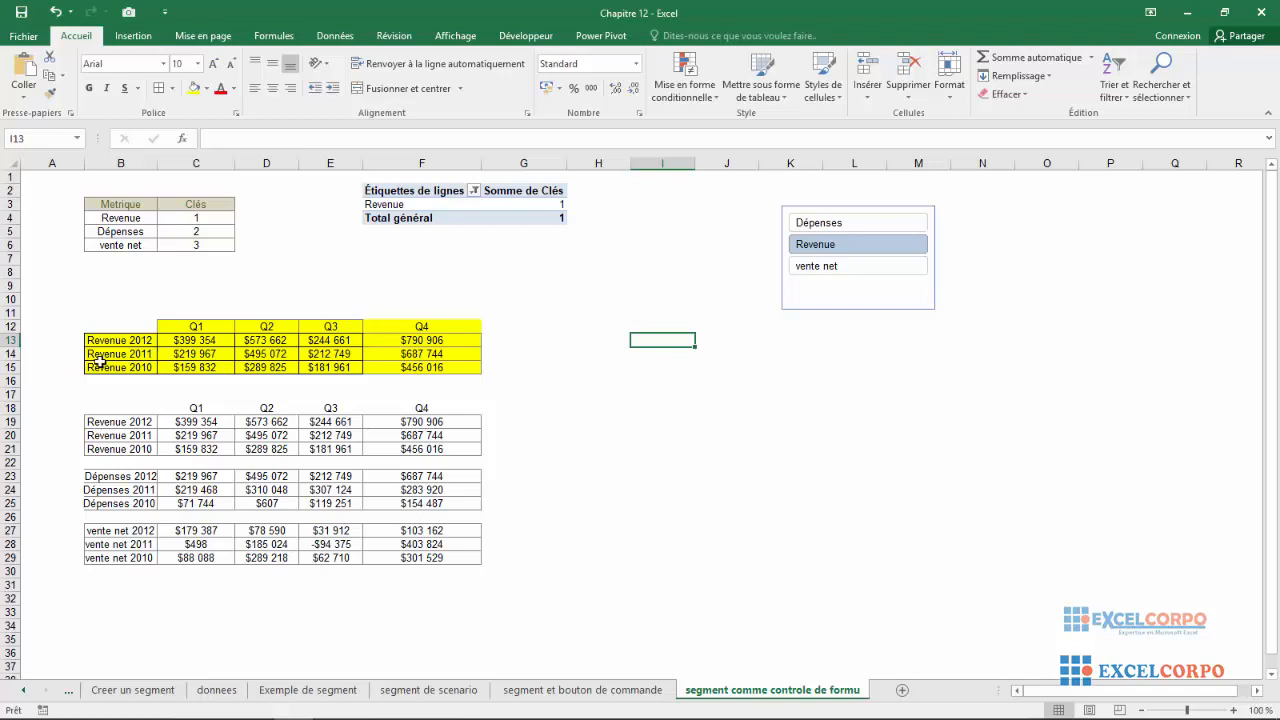
Step: Insert a 2D clustered column chart based on the summary table B12:F15
left_click_drag(109, 325, 440, 368)
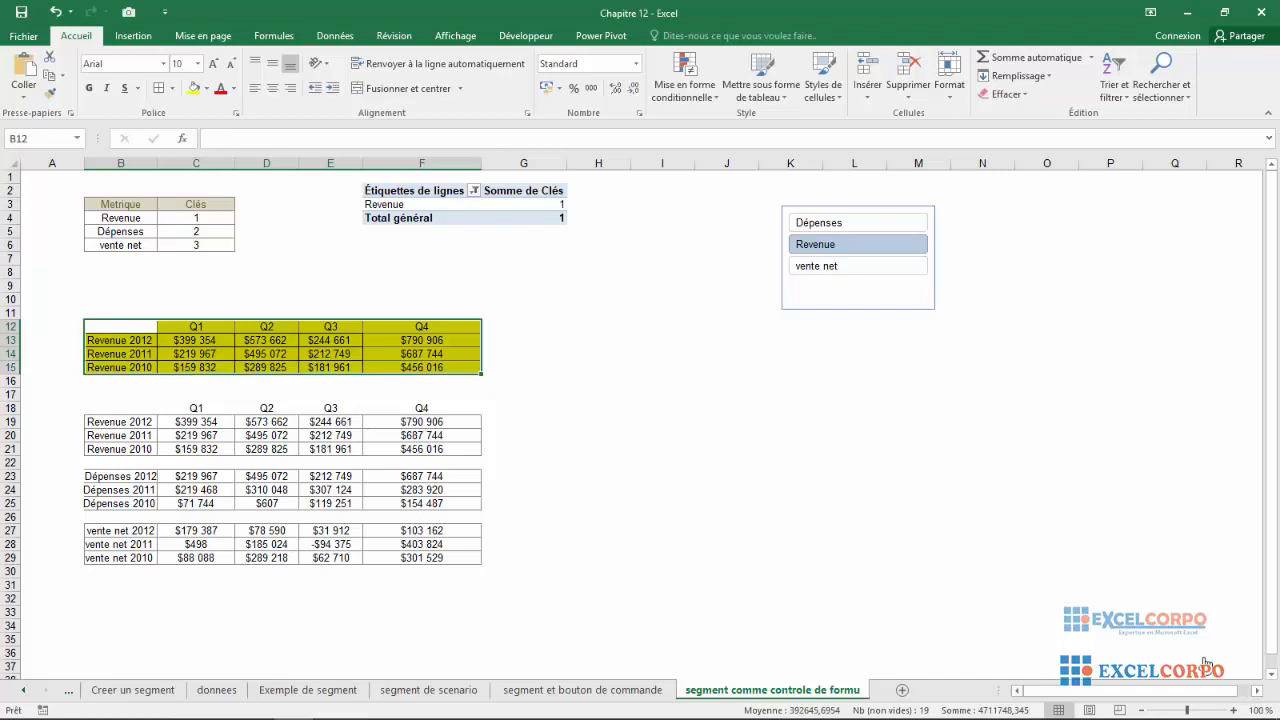
left_click(141, 38)
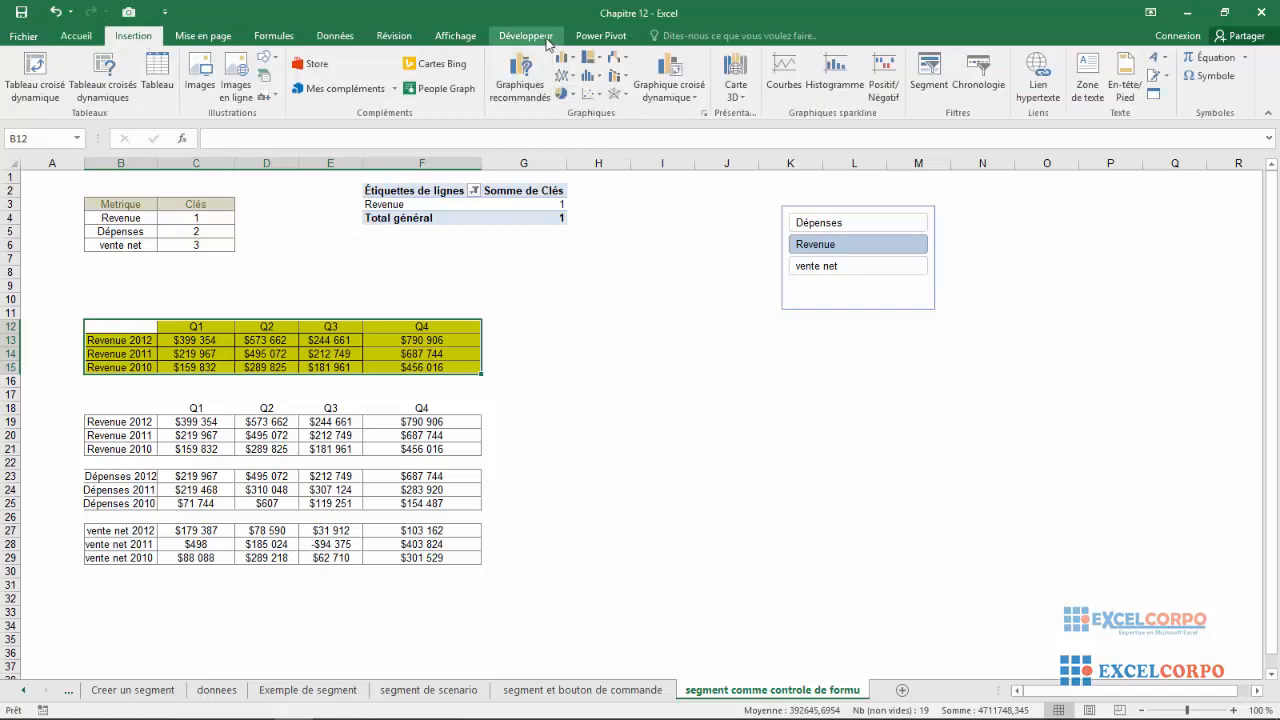
left_click(565, 57)
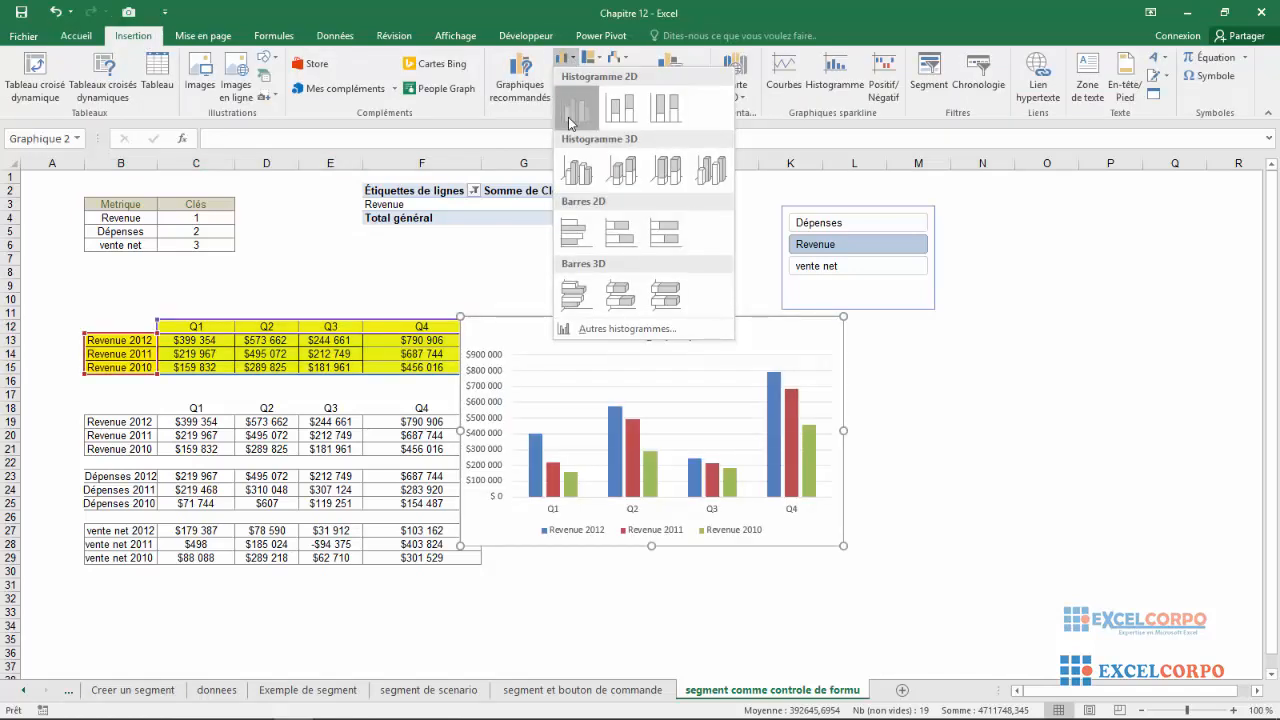
left_click(570, 122)
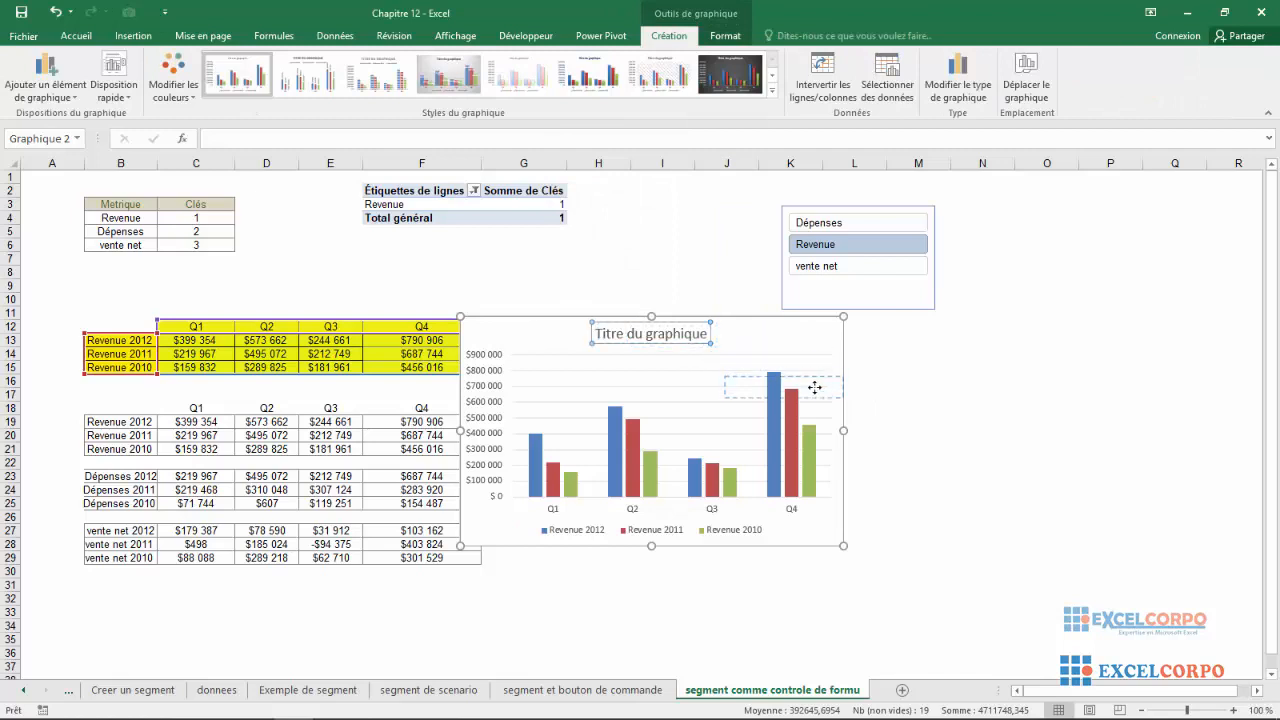
Step: Move the chart to about J6:P22 and set the slicer against its left edge, stretched to the chart's height
left_click_drag(815, 387, 829, 356)
left_click_drag(806, 308, 618, 348)
left_click_drag(828, 351, 837, 250)
left_click(698, 340)
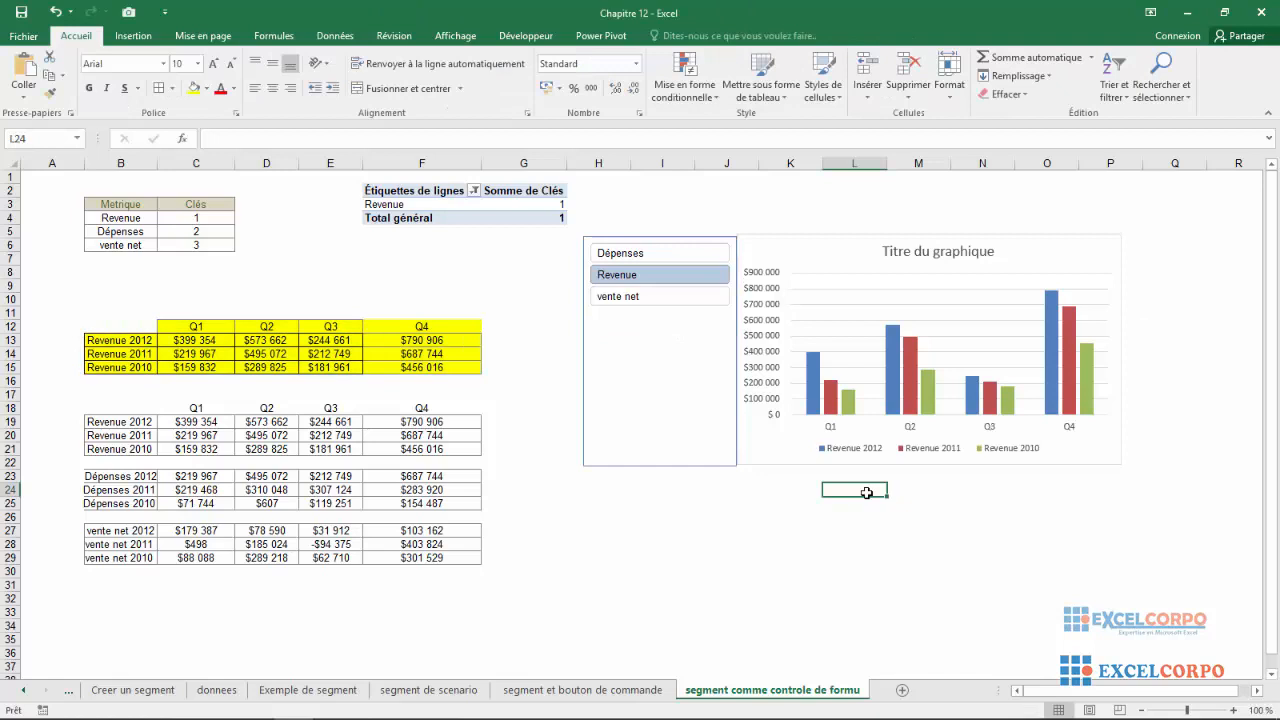
Step: Switch the slicer repeatedly between Dépenses, Revenue and vente net to examine how the chart's columns and legend respond
left_click(666, 255)
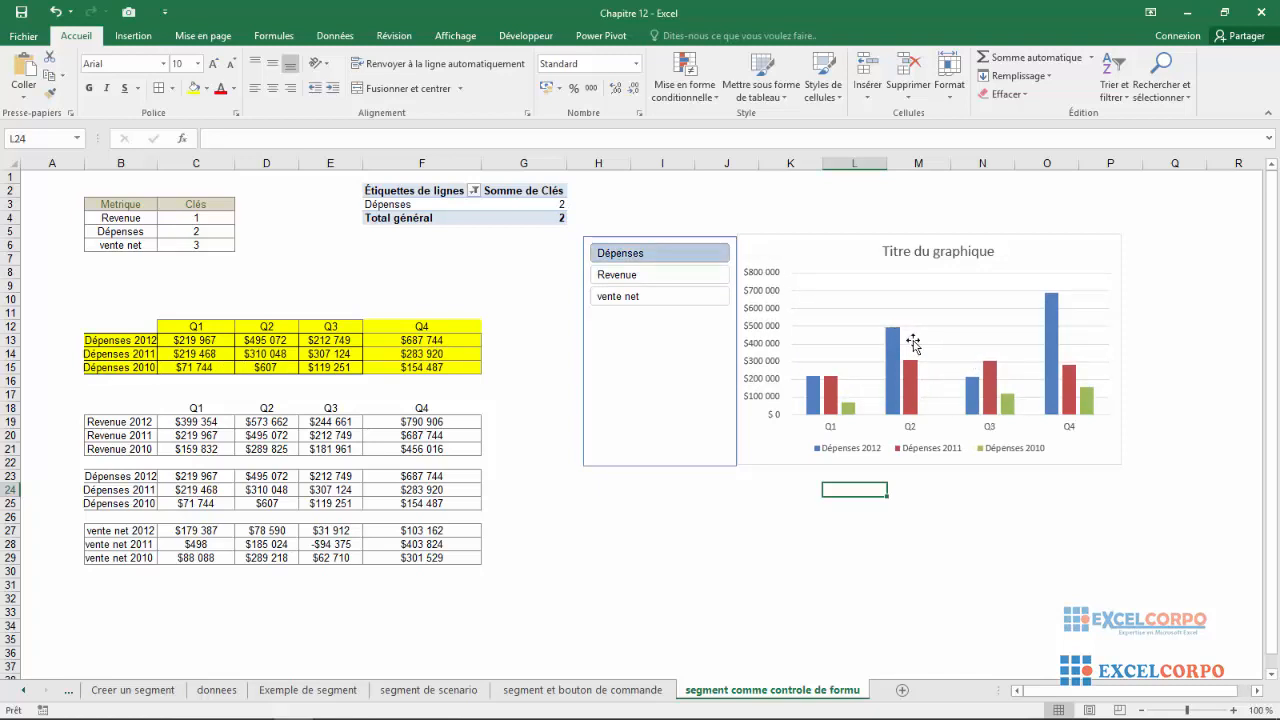
left_click(604, 277)
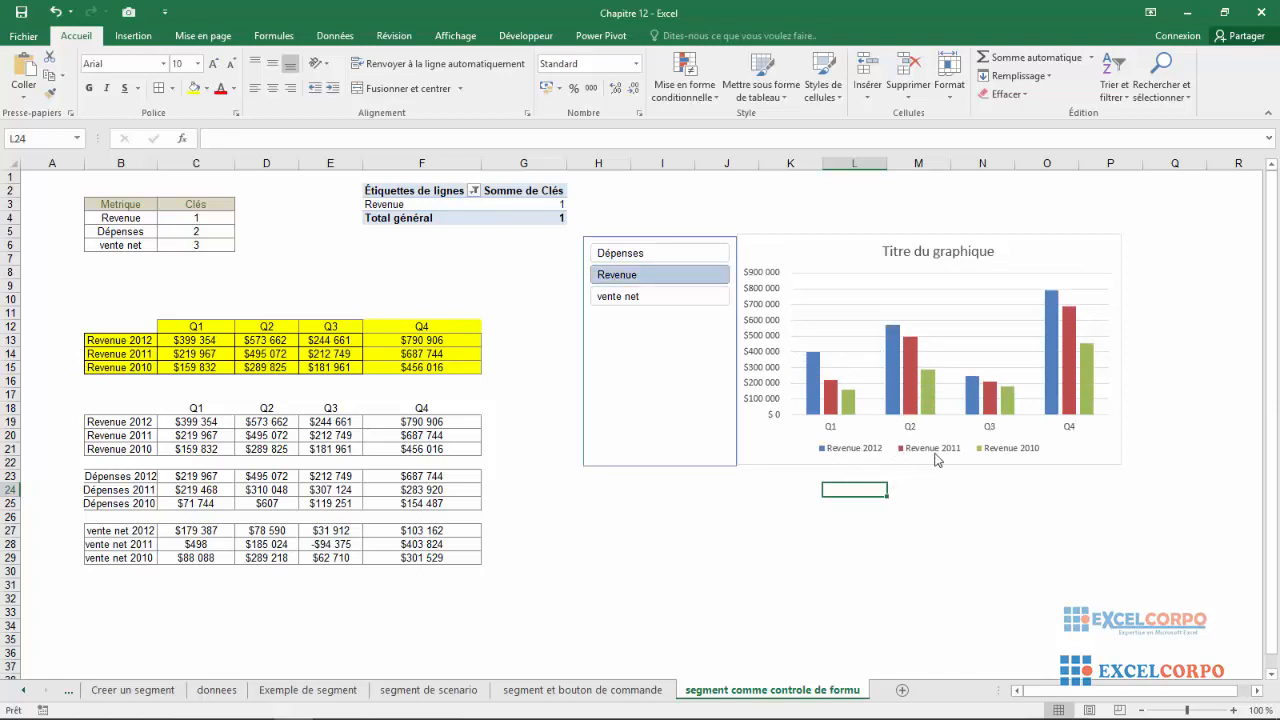
left_click(614, 255)
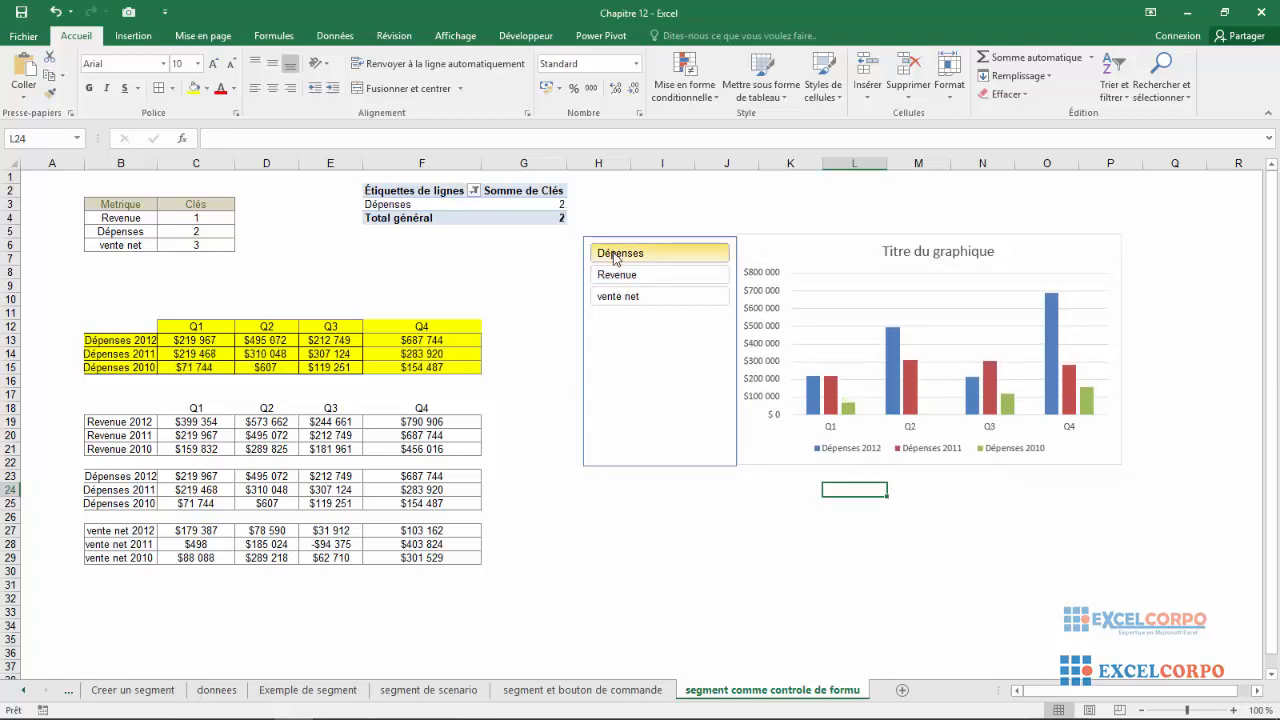
left_click(611, 279)
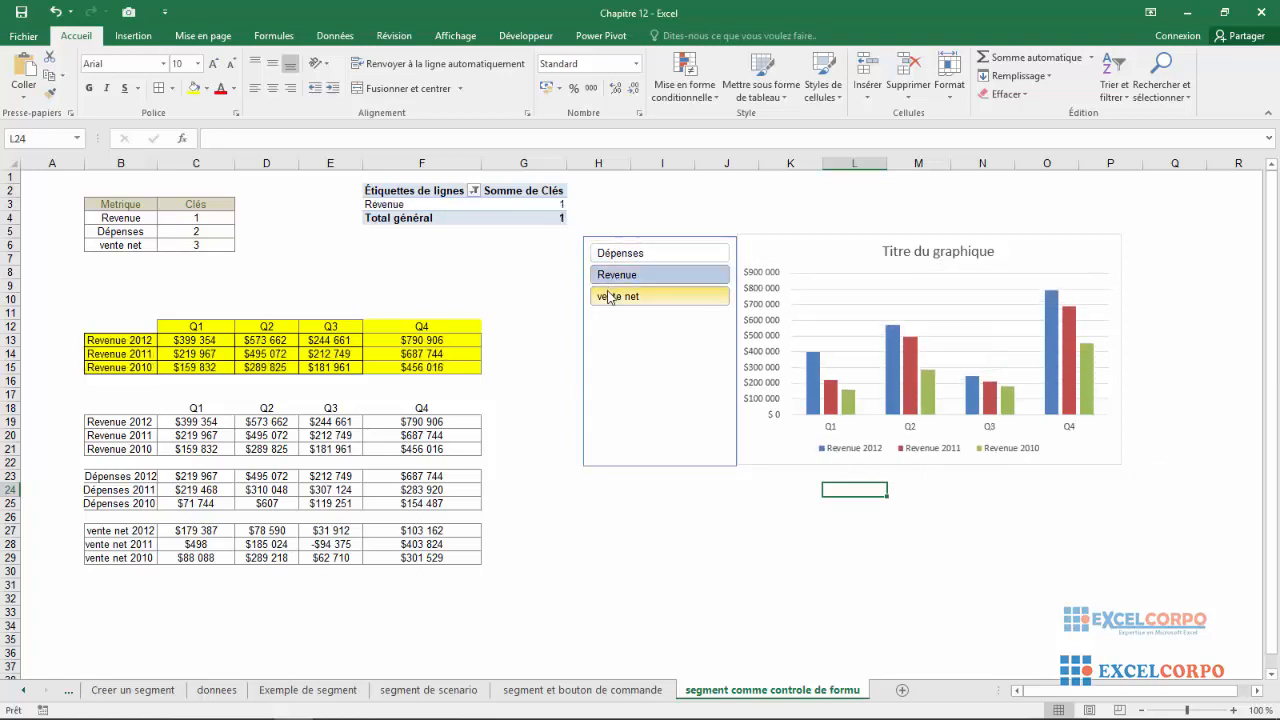
left_click(622, 256)
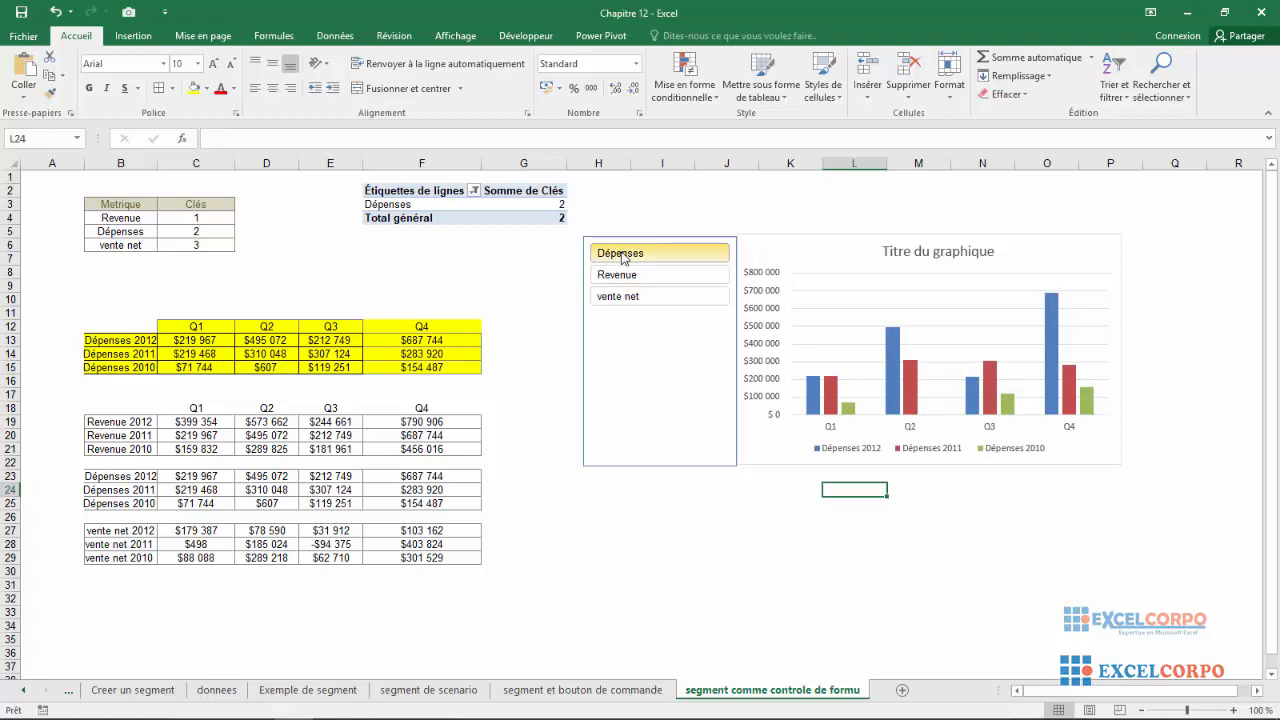
left_click(616, 276)
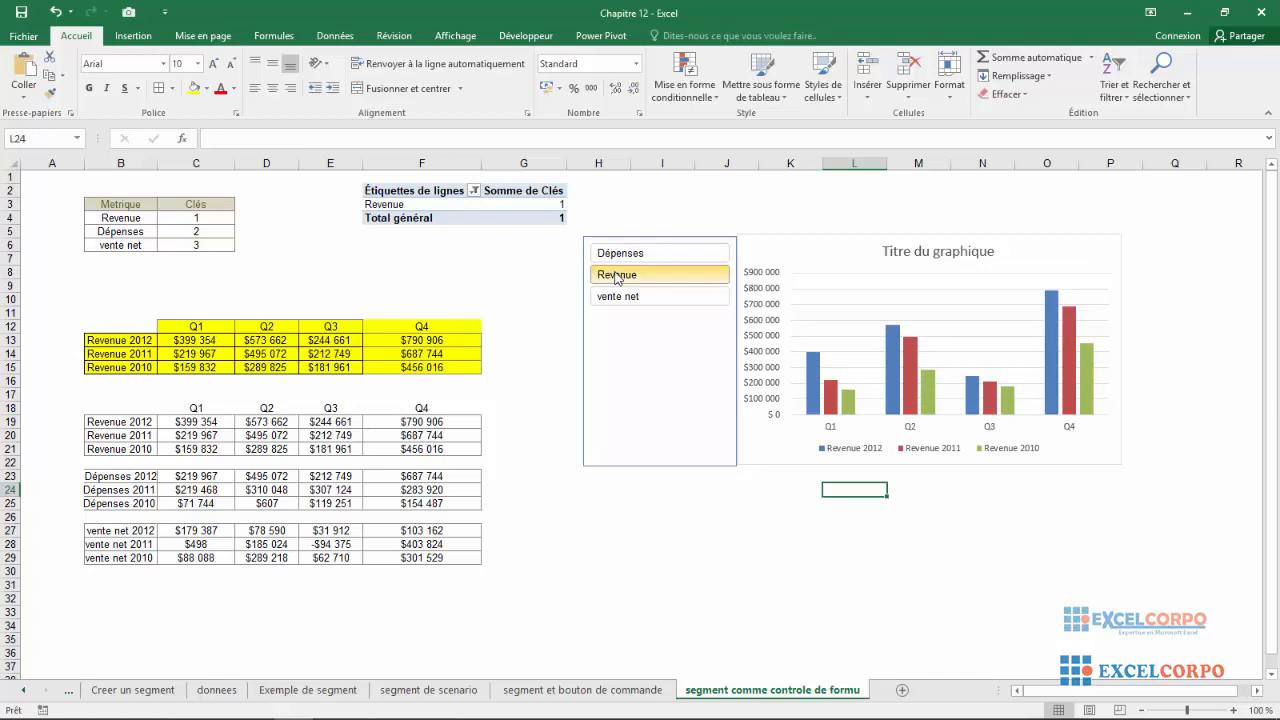
left_click(616, 298)
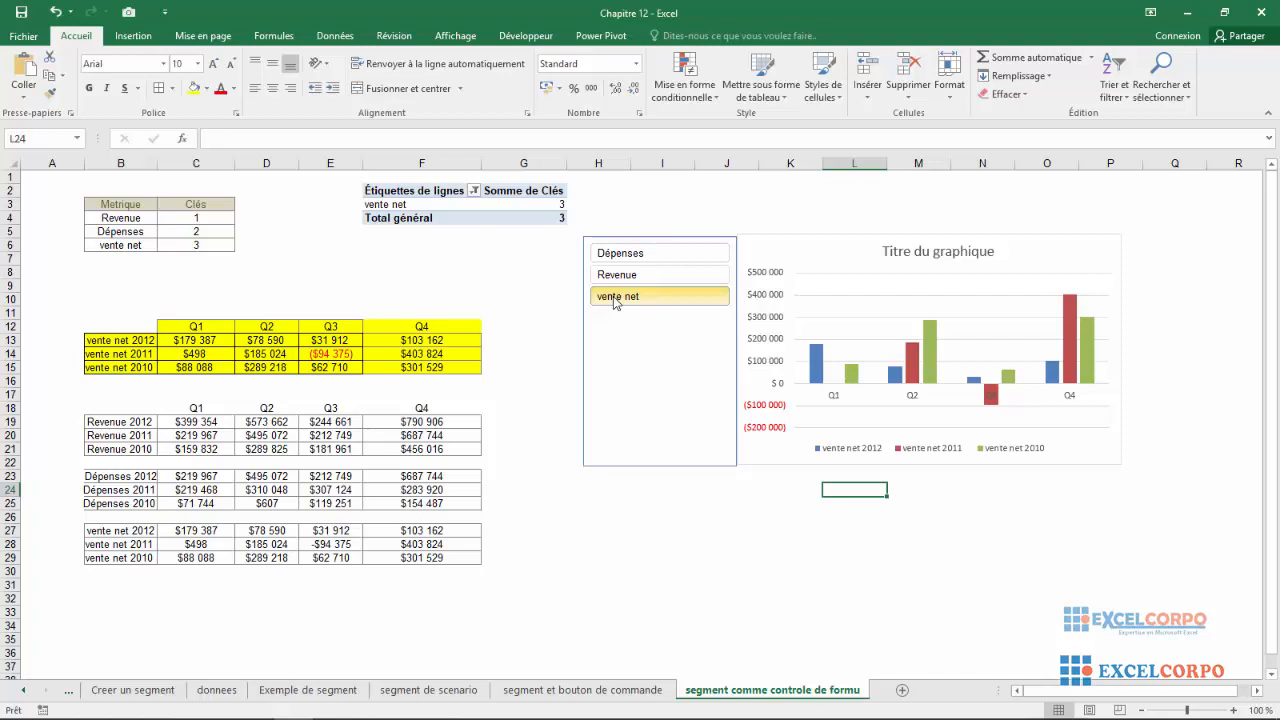
left_click(622, 254)
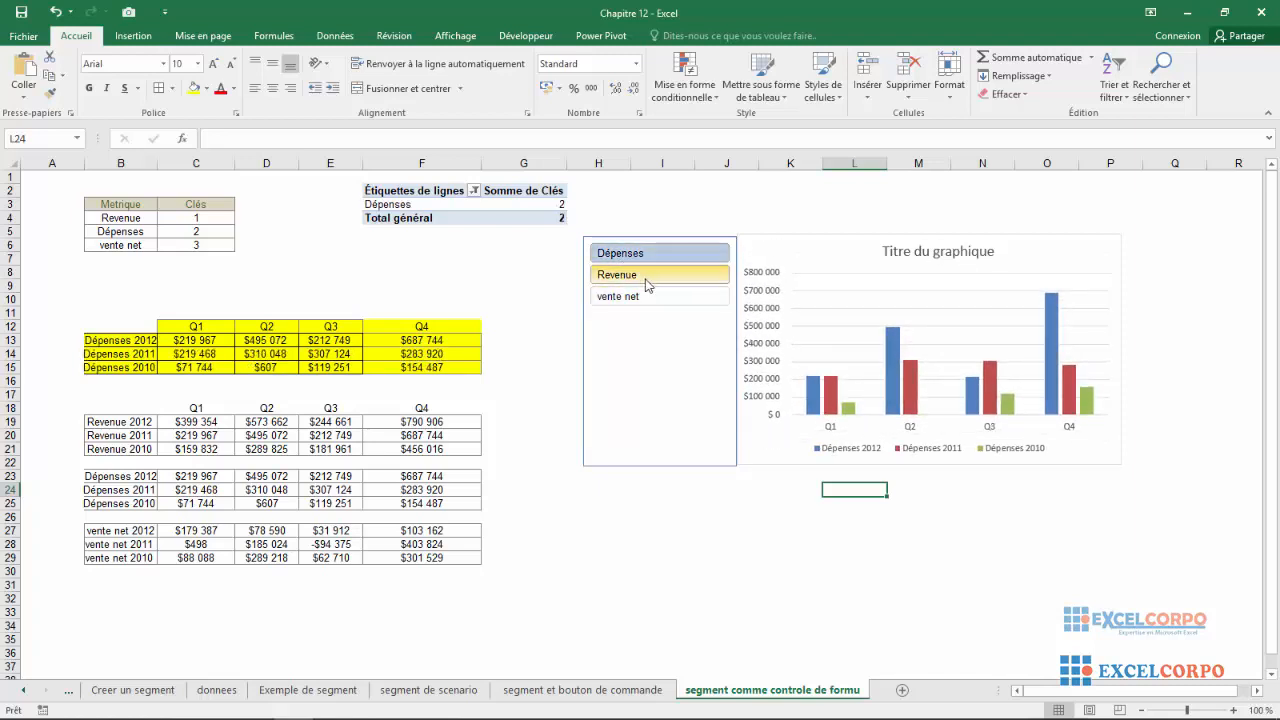
left_click(647, 284)
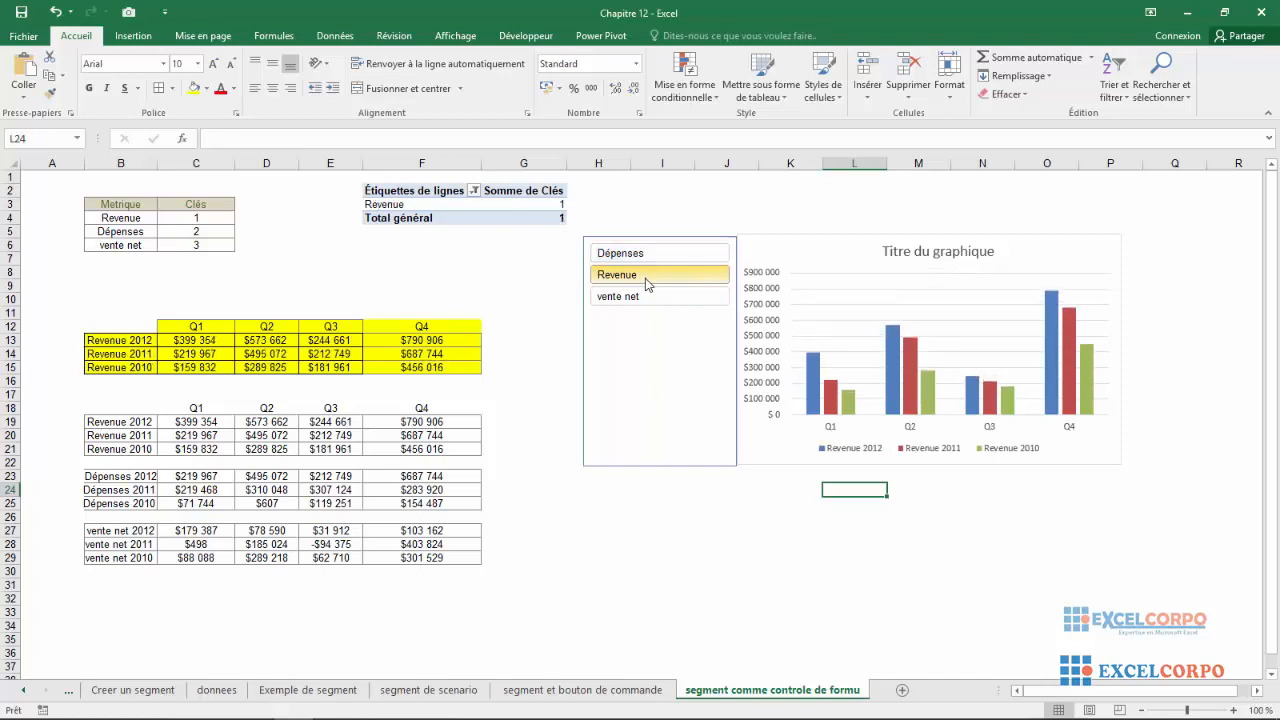
left_click(652, 300)
left_click(653, 276)
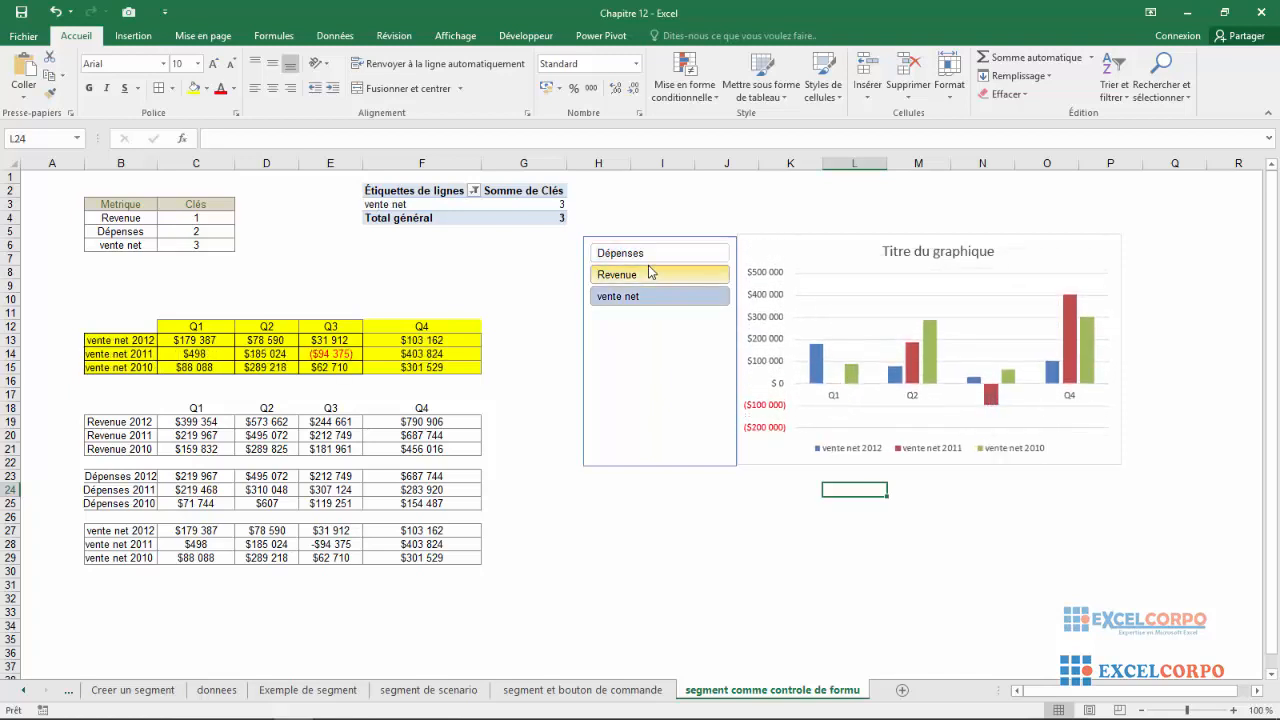
left_click(647, 262)
left_click(645, 275)
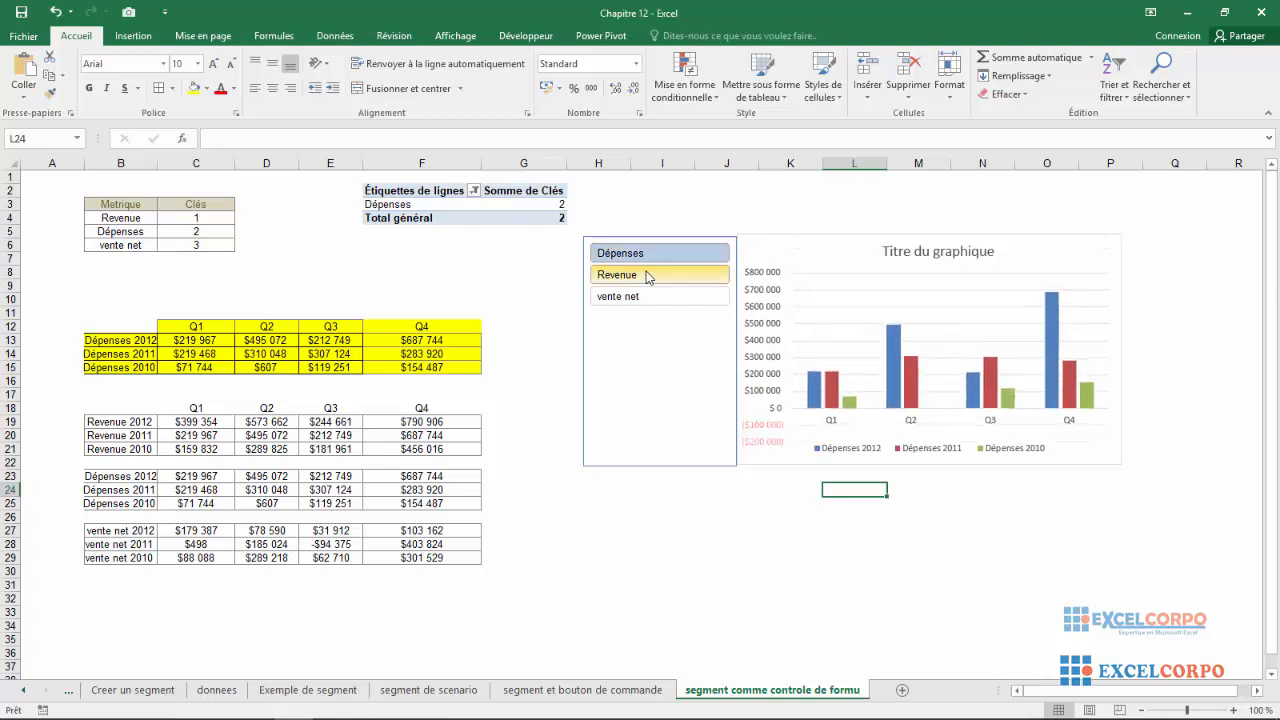
left_click(637, 298)
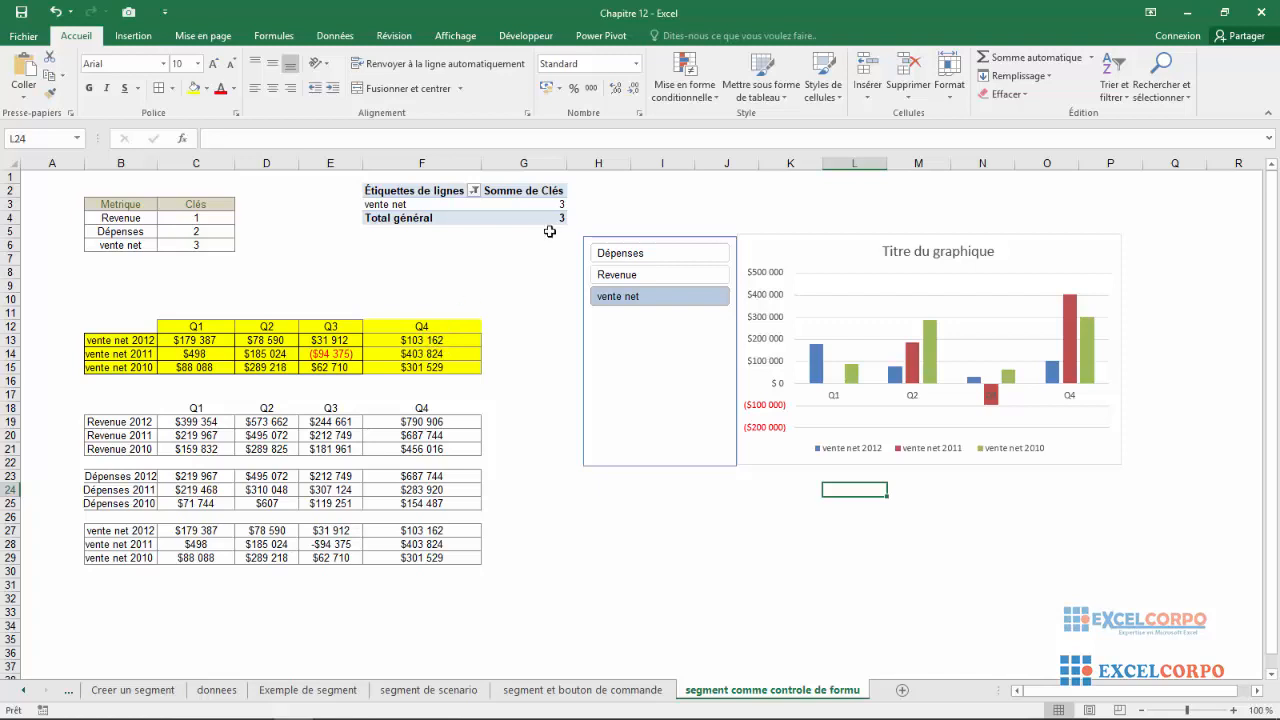
Step: Examine how the key in G3 drives the summary table and chart by alternating the slicer between Dépenses and Revenue, ending on Revenue
mouse_move(553, 202)
left_click(636, 278)
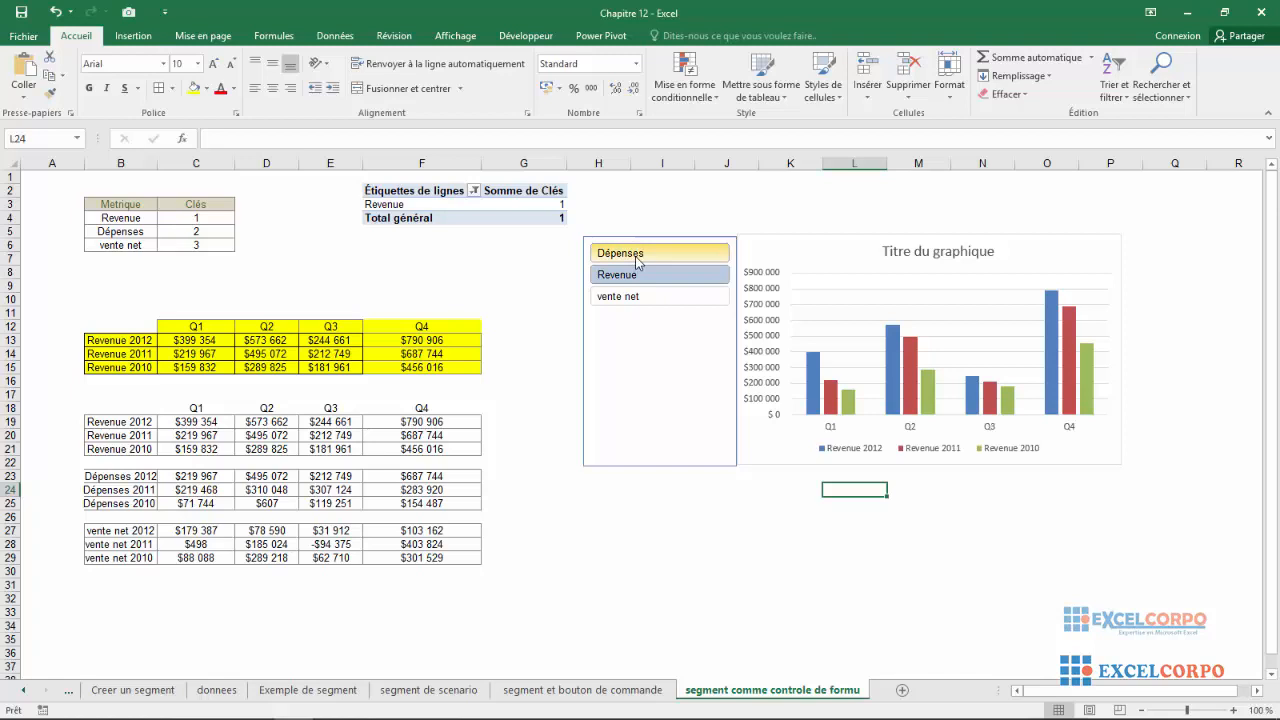
left_click(631, 258)
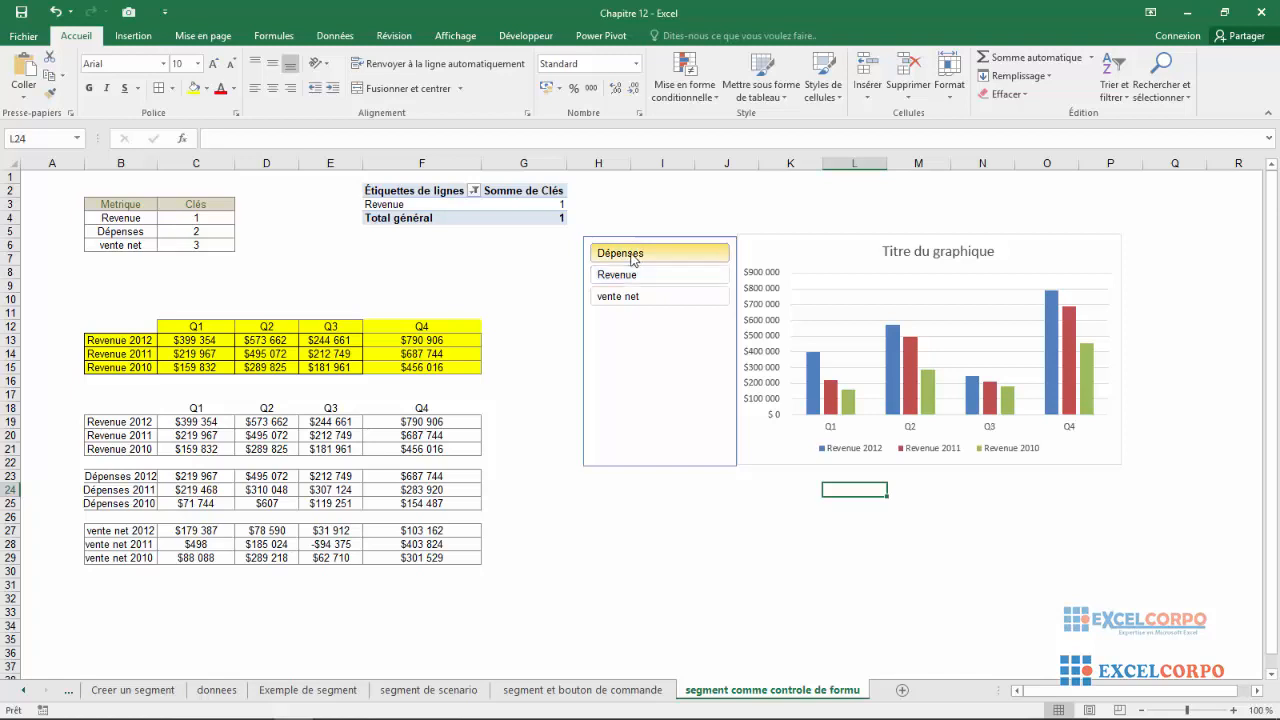
left_click(614, 279)
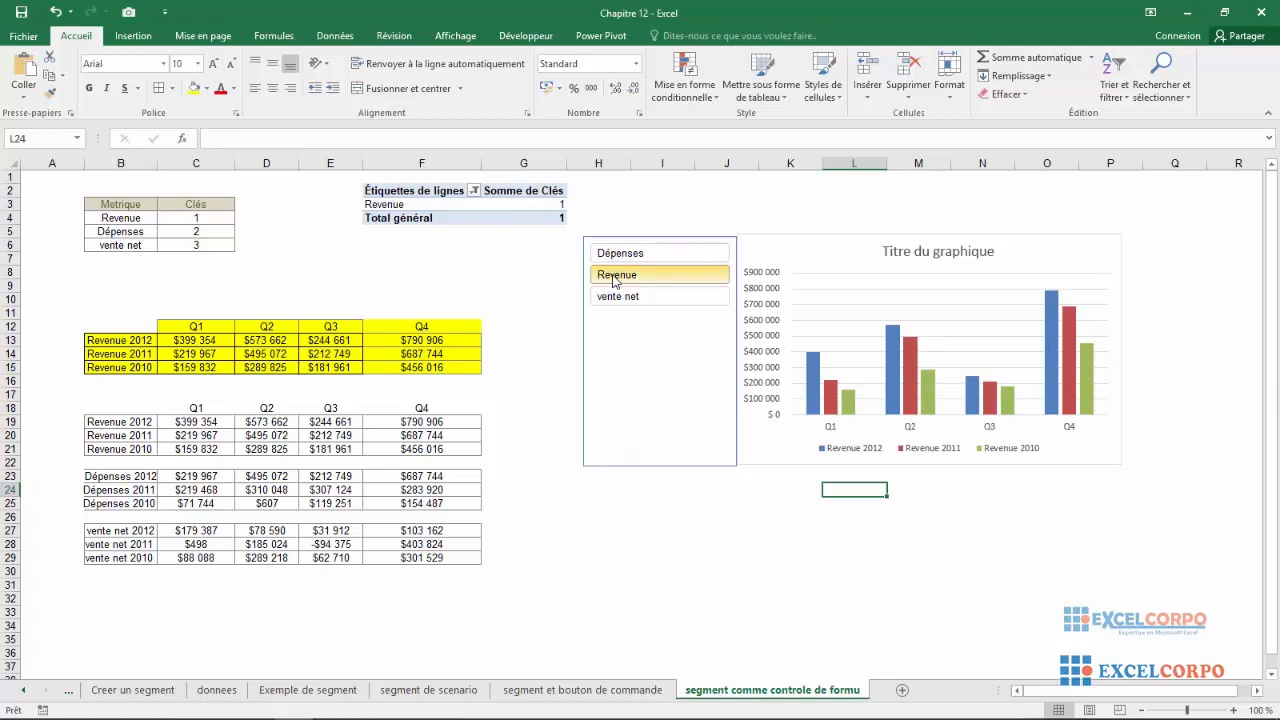
left_click(616, 256)
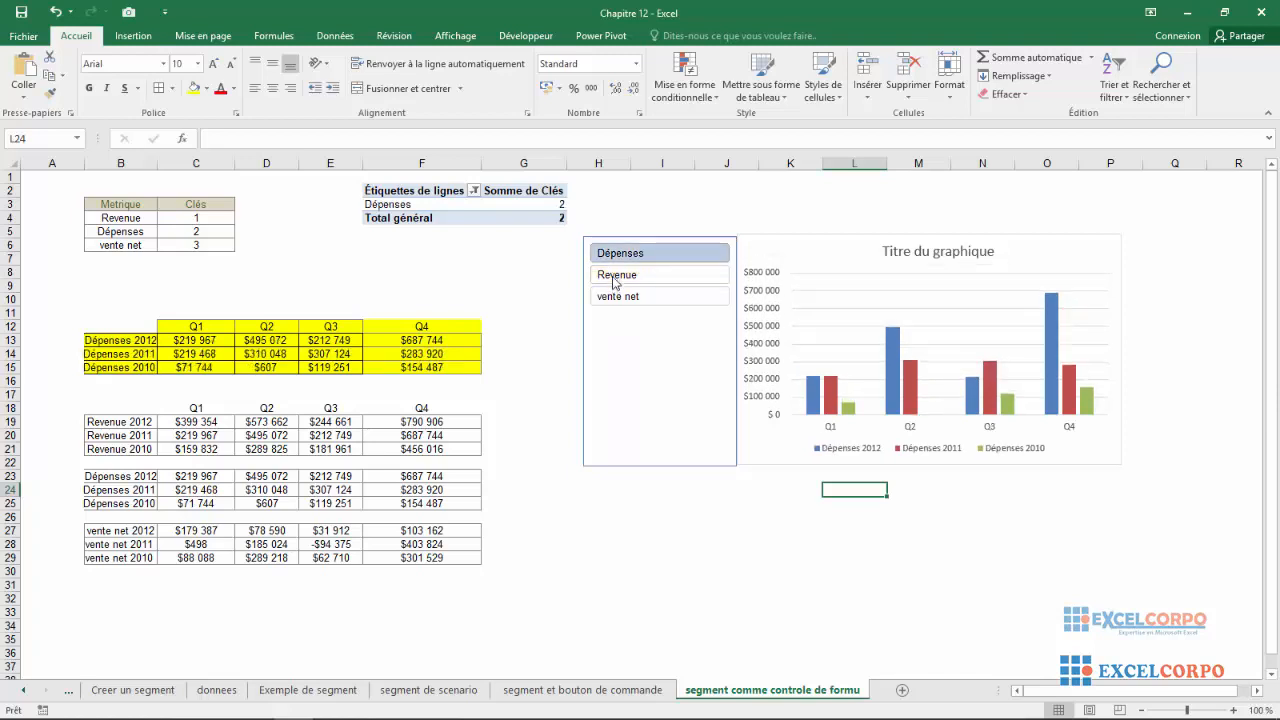
left_click(614, 281)
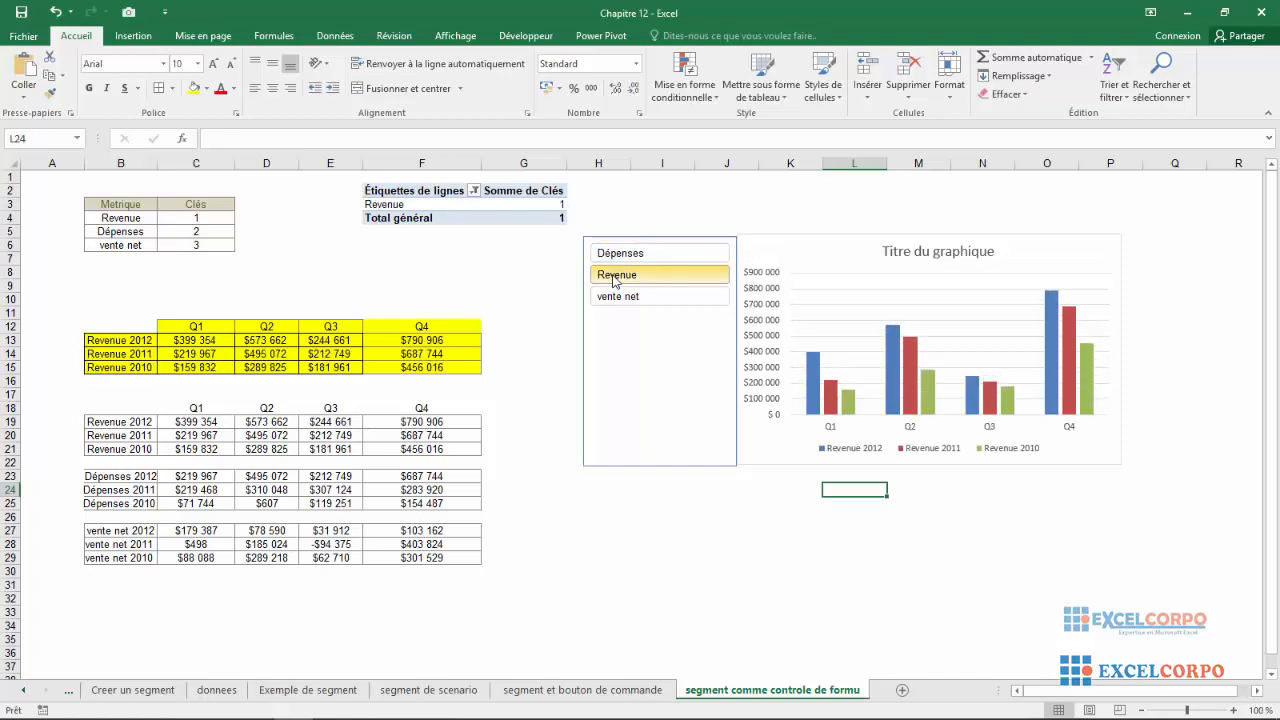
left_click(616, 254)
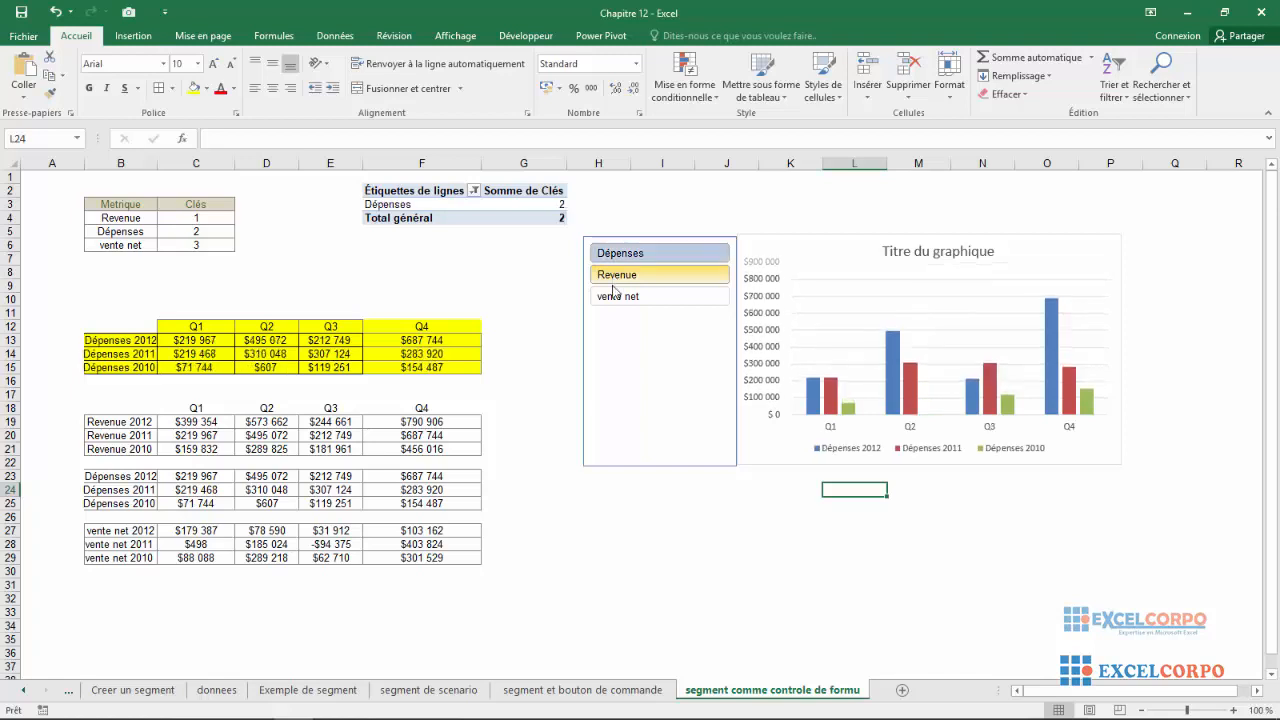
left_click(614, 280)
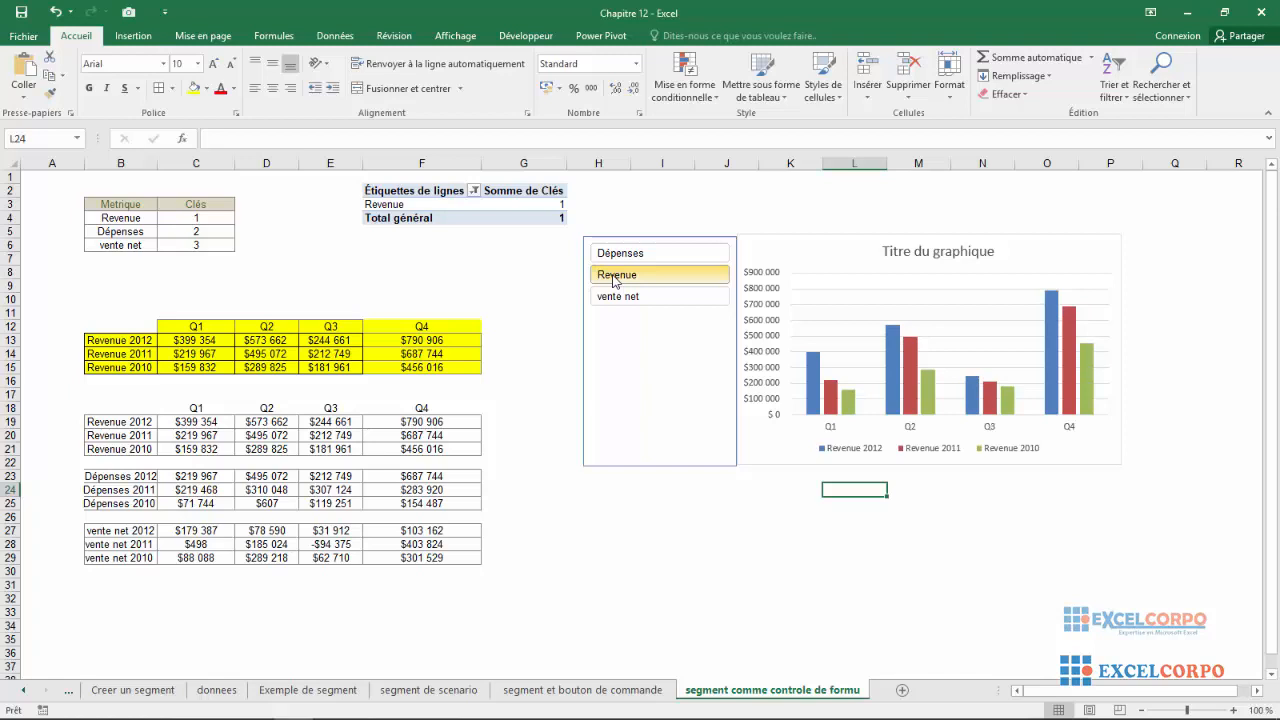
left_click(616, 254)
left_click(614, 278)
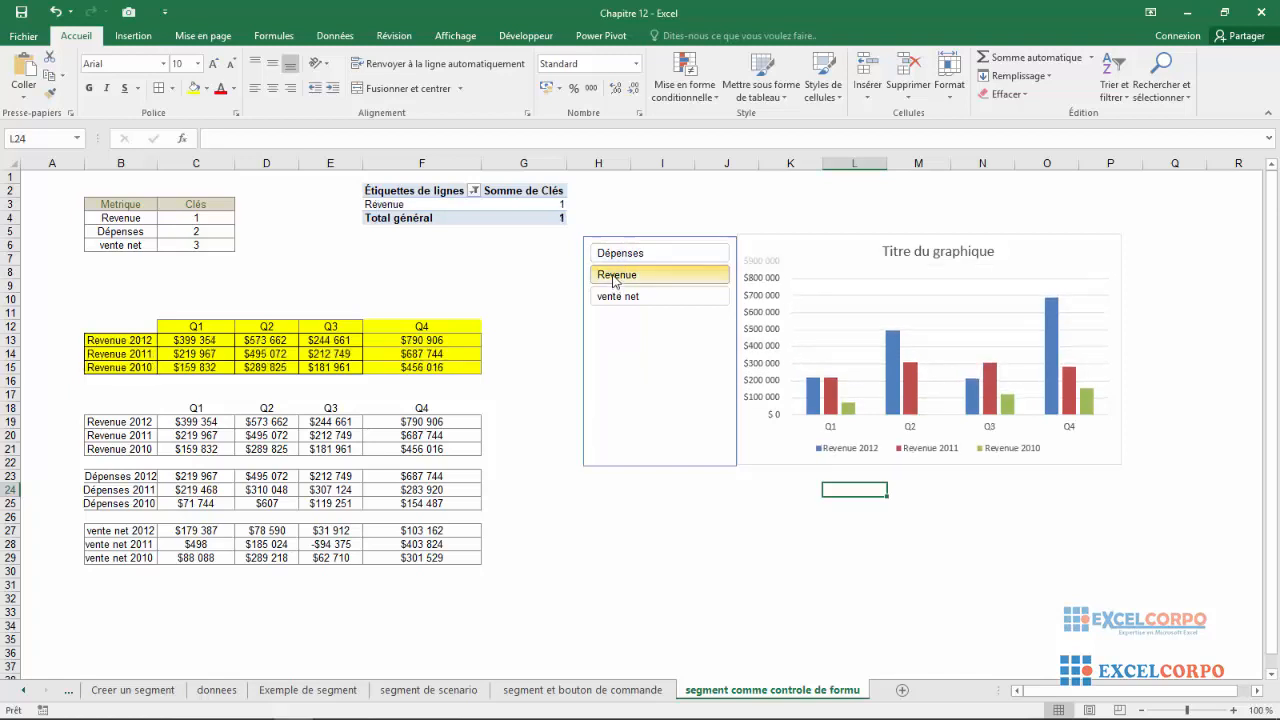